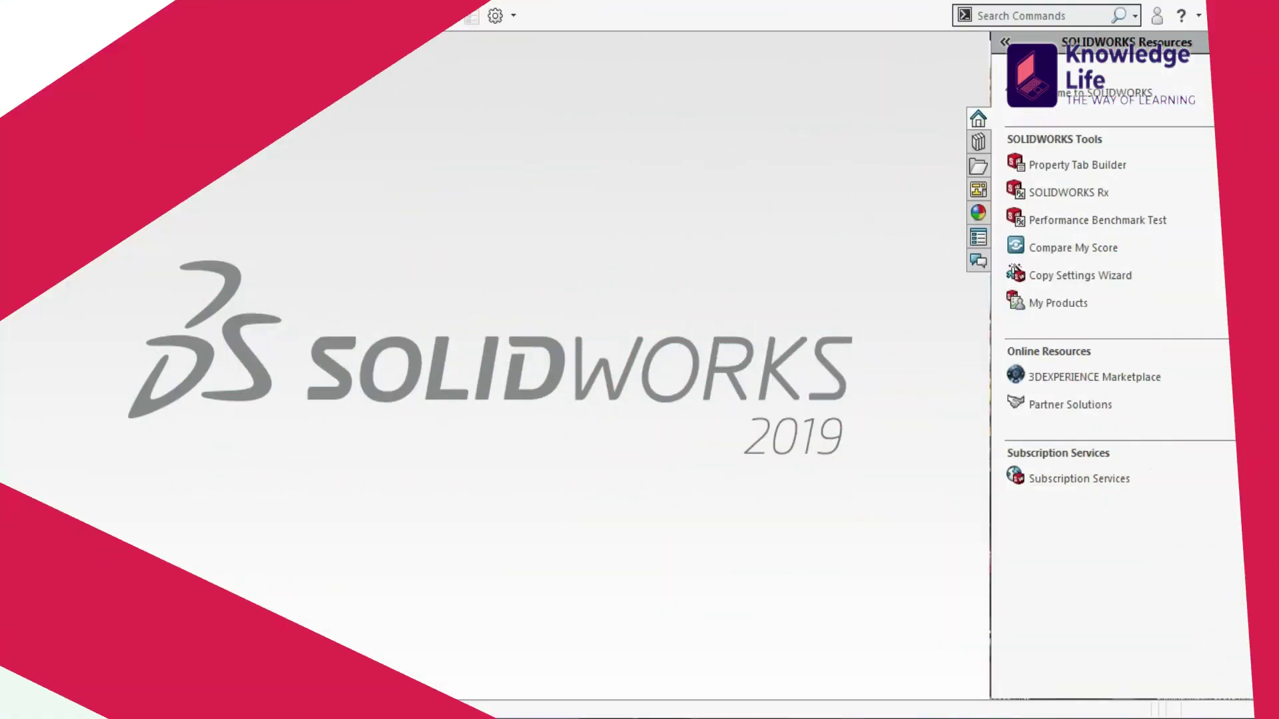
Create a new part document and start a sketch on the Top Plane
{"action": "left_click", "coordinate": [227, 15]}
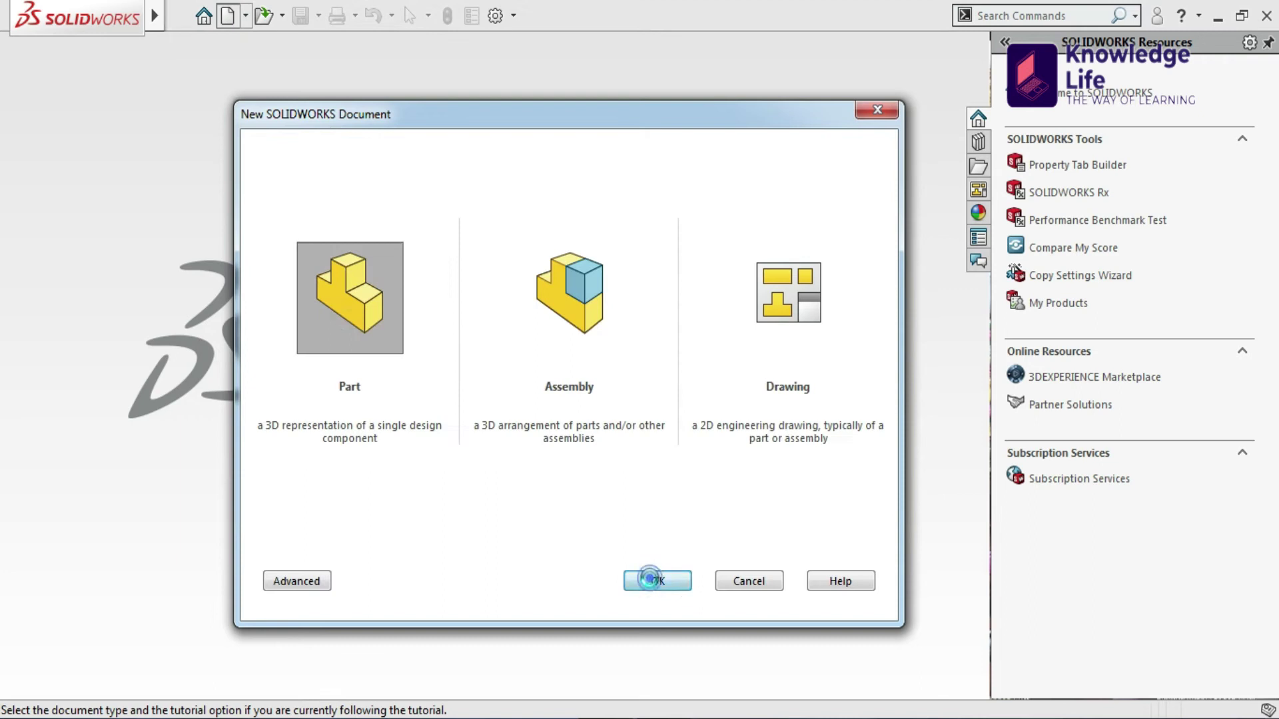
{"action": "left_click", "coordinate": [649, 577]}
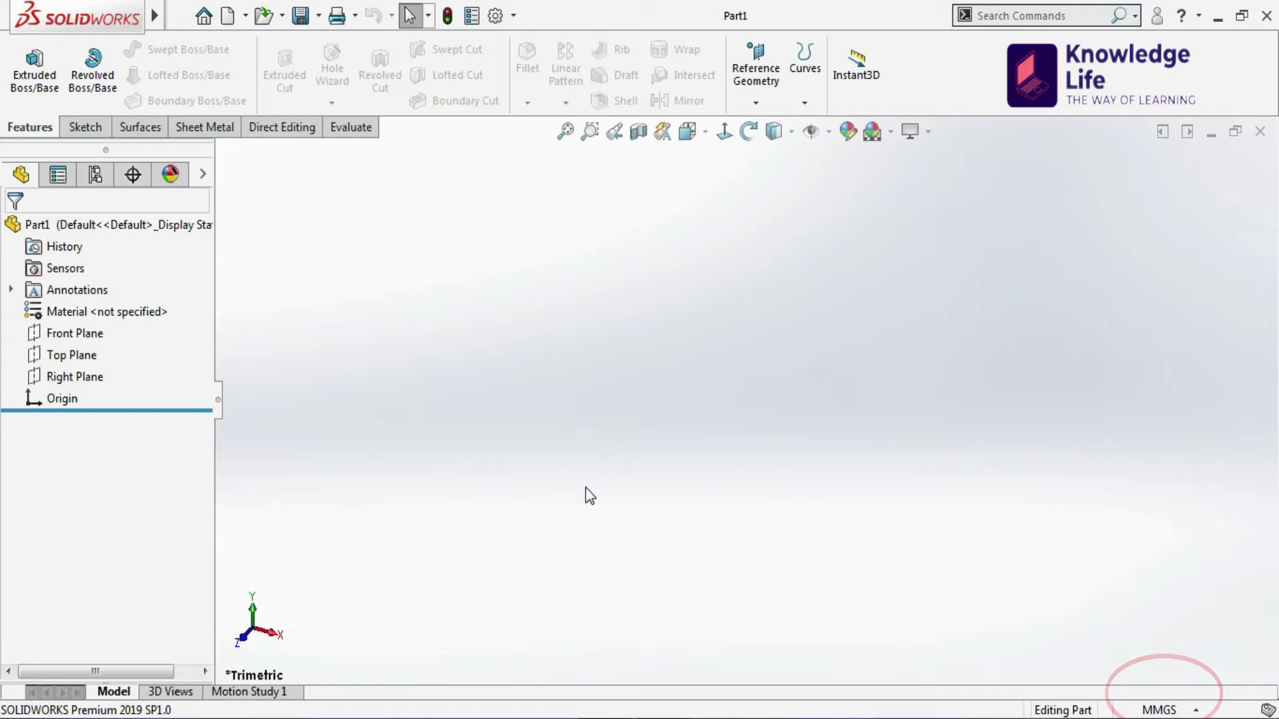
{"action": "left_click", "coordinate": [91, 358]}
{"action": "left_click", "coordinate": [160, 320]}
{"action": "left_click", "coordinate": [357, 296]}
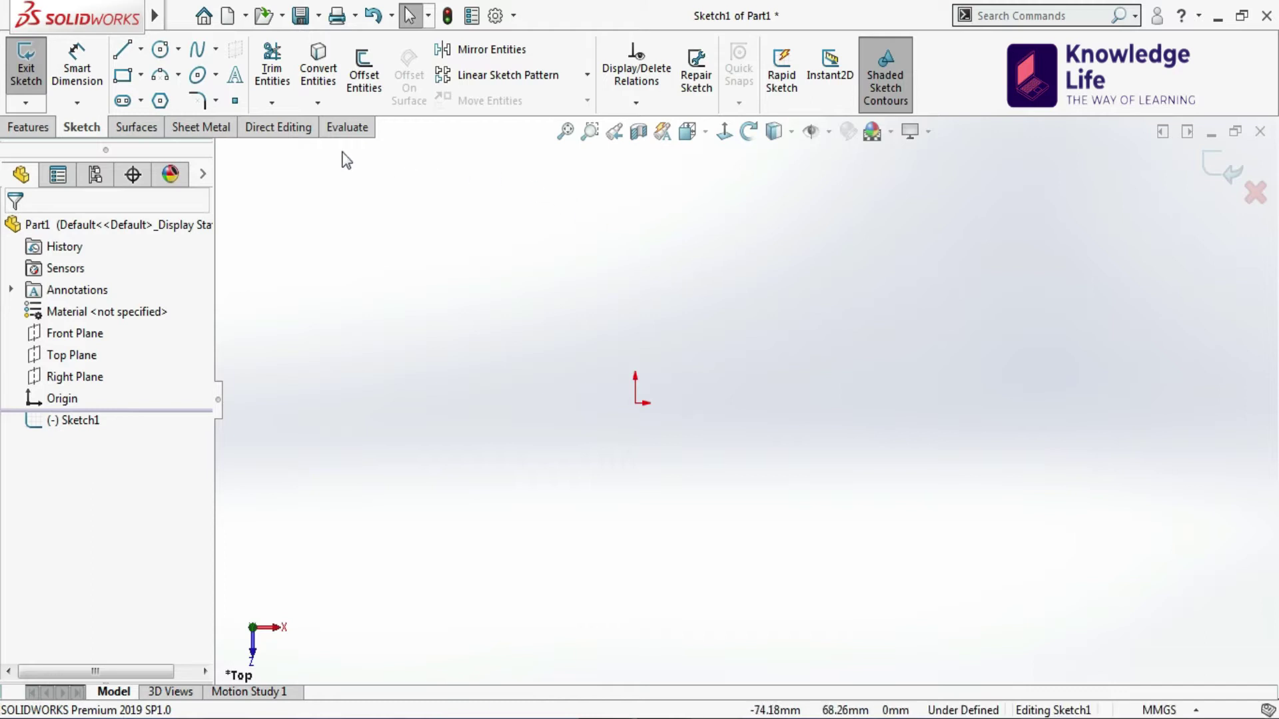
Sketch two concentric circles centred on the origin, the outer about 55 mm in diameter and the inner one smaller
{"action": "left_click", "coordinate": [160, 51]}
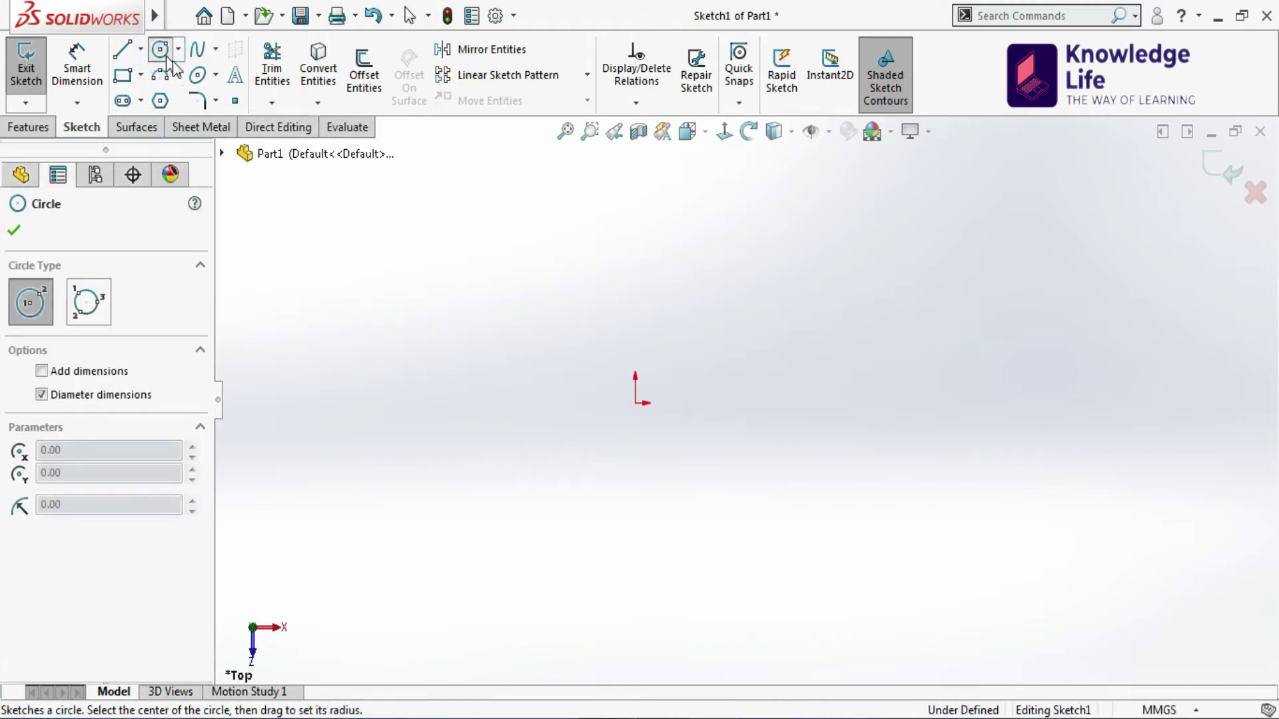
{"action": "left_click", "coordinate": [635, 403]}
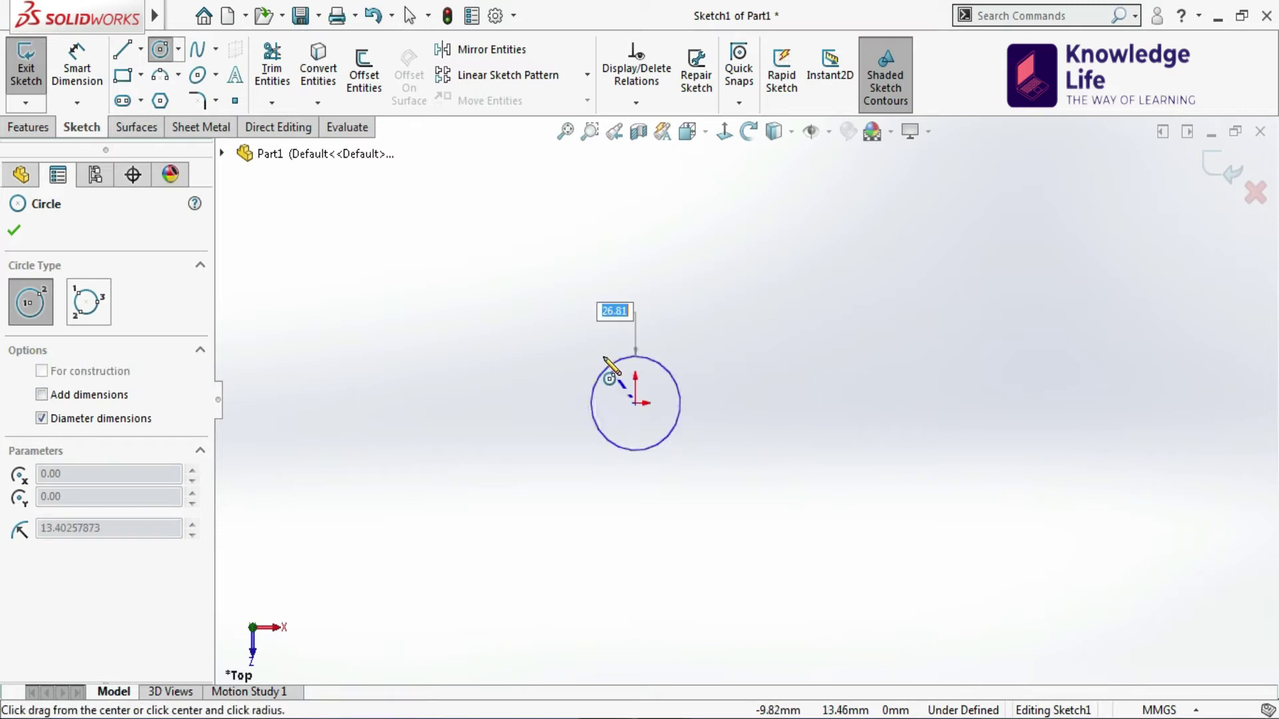
{"action": "left_click", "coordinate": [586, 325]}
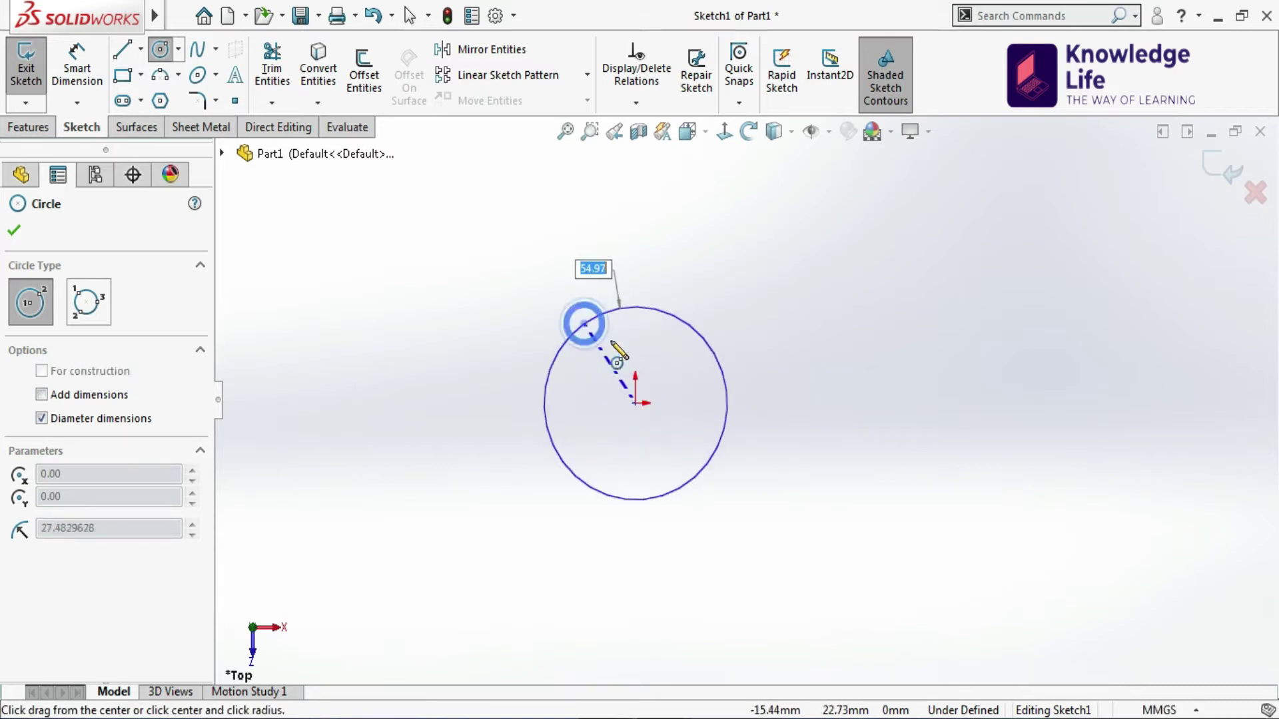
{"action": "left_click", "coordinate": [635, 403]}
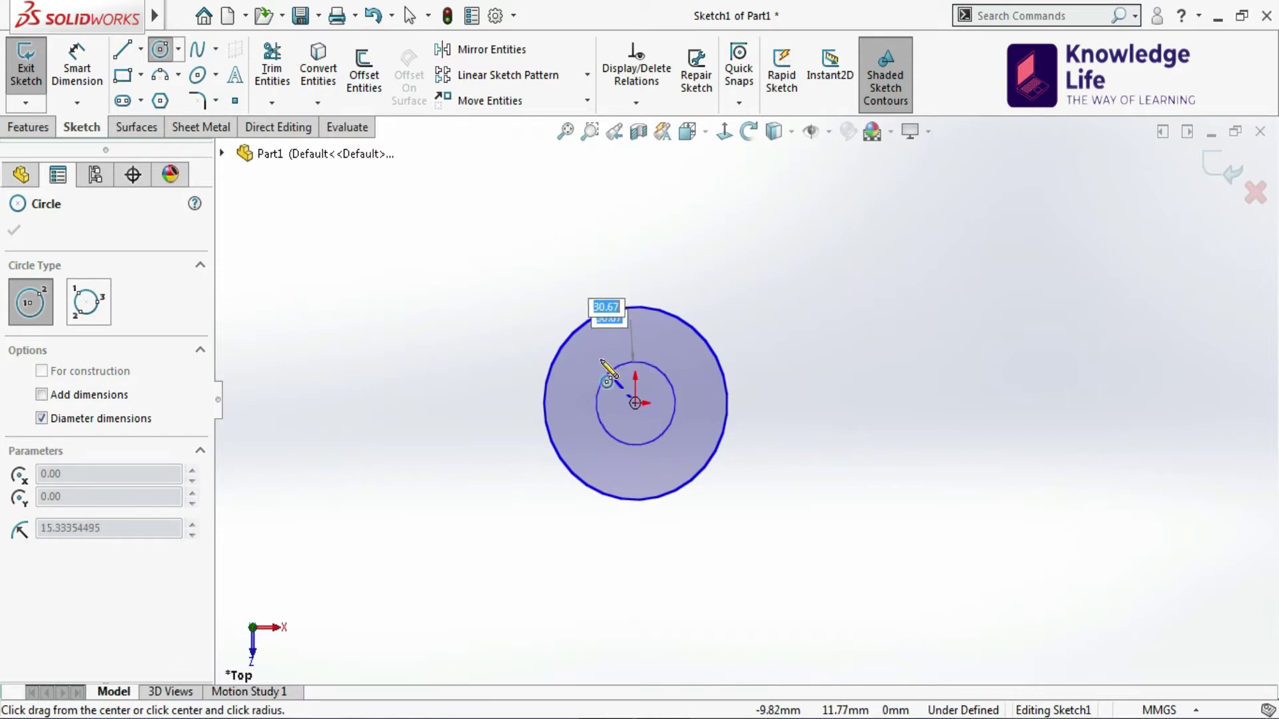
{"action": "left_click", "coordinate": [596, 355]}
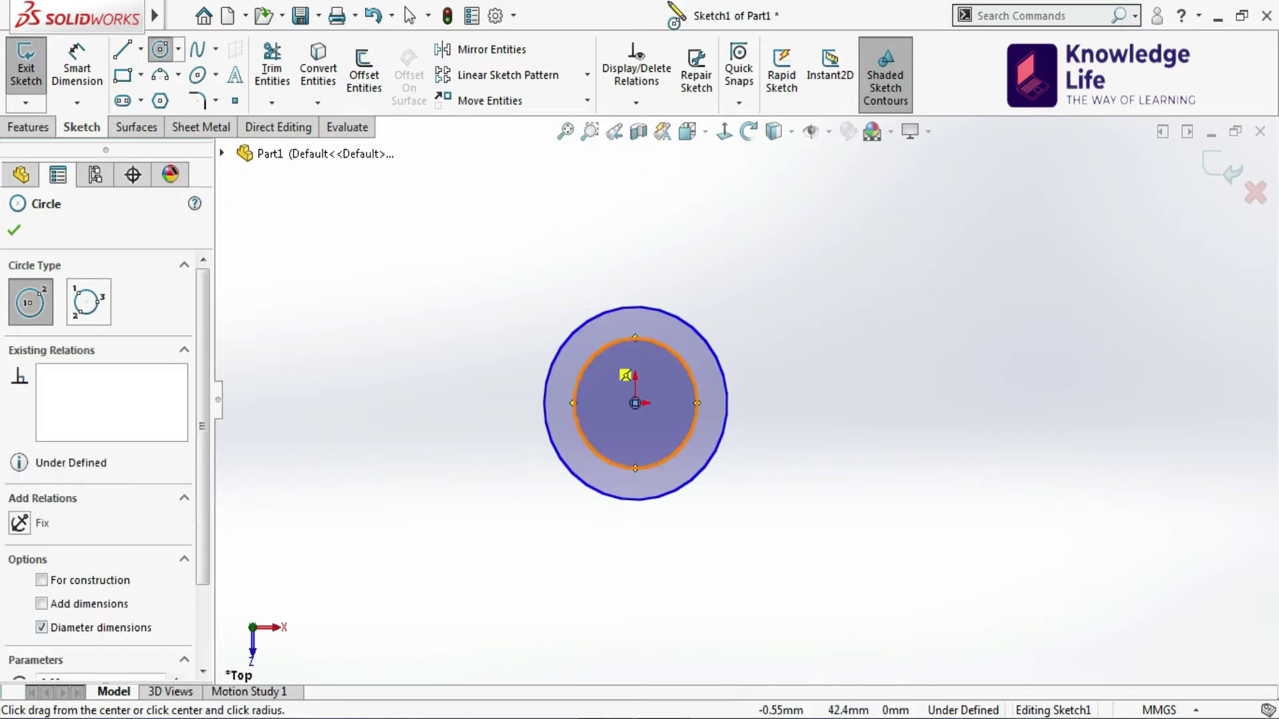
{"action": "left_click", "coordinate": [160, 50]}
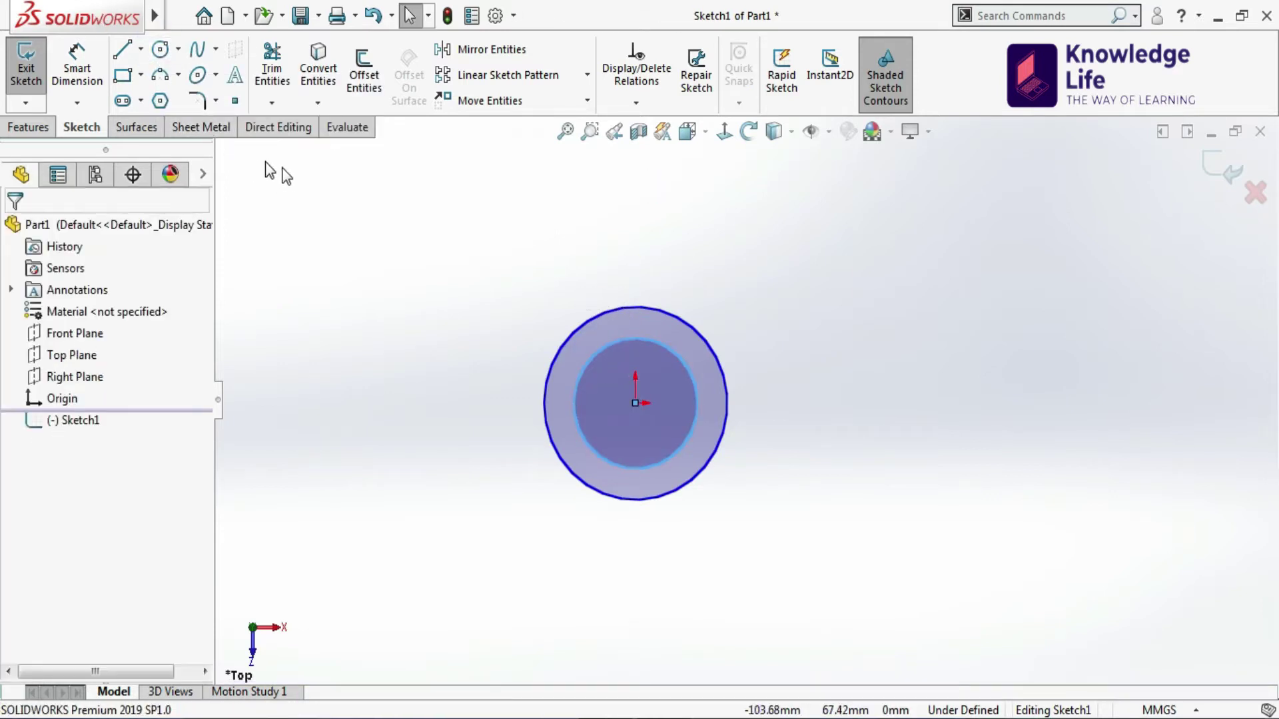
Sketch two smaller concentric circles level with the origin, centred about 102 mm to its right
{"action": "left_click", "coordinate": [160, 50]}
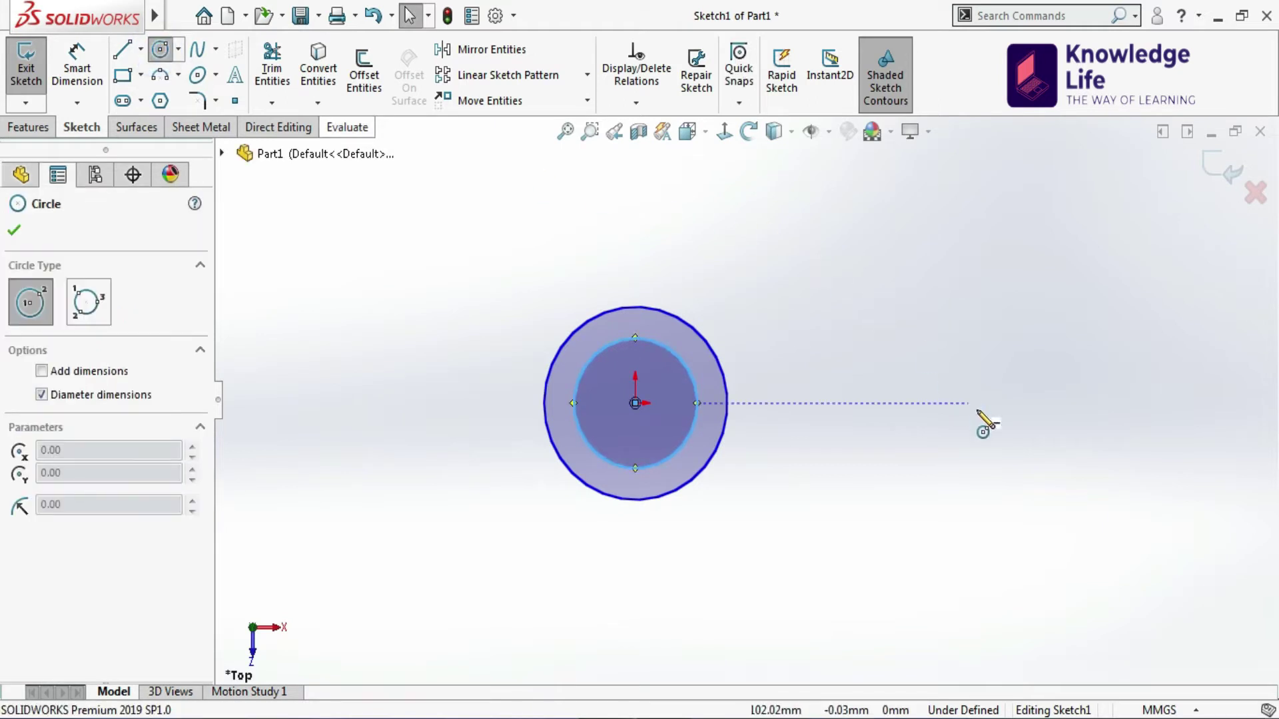
{"action": "left_click", "coordinate": [978, 403]}
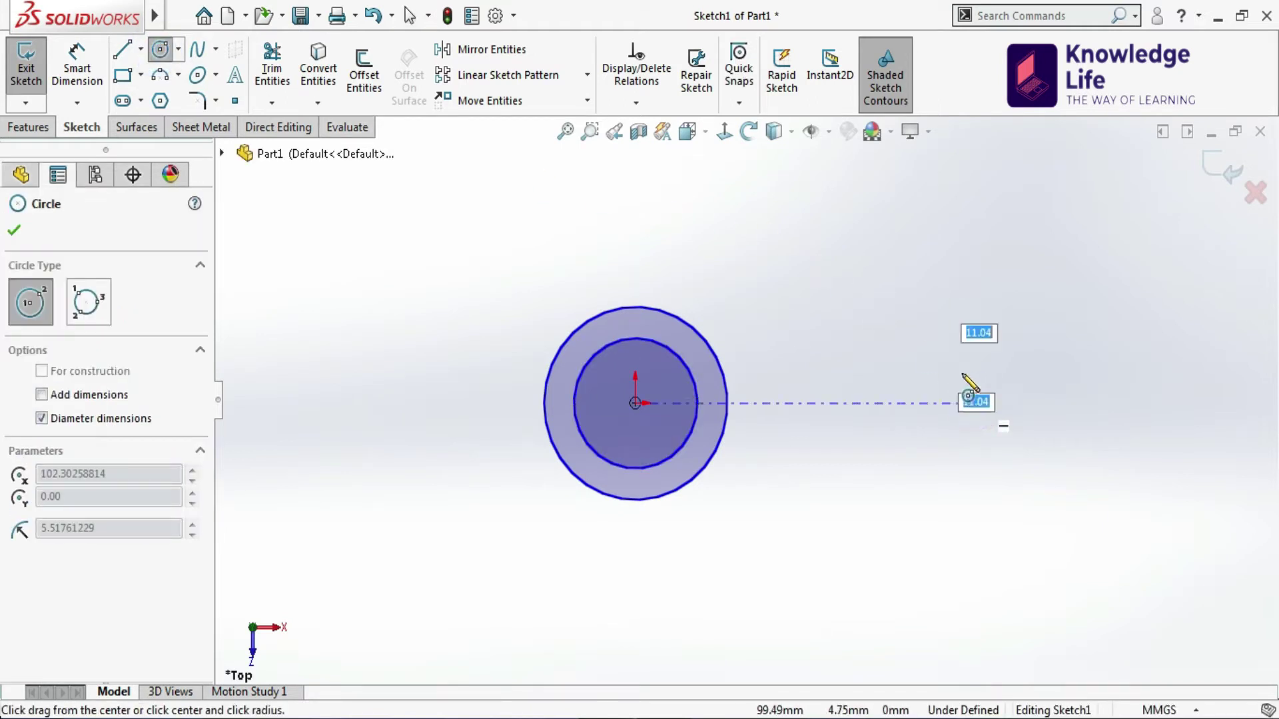
{"action": "left_click", "coordinate": [952, 345]}
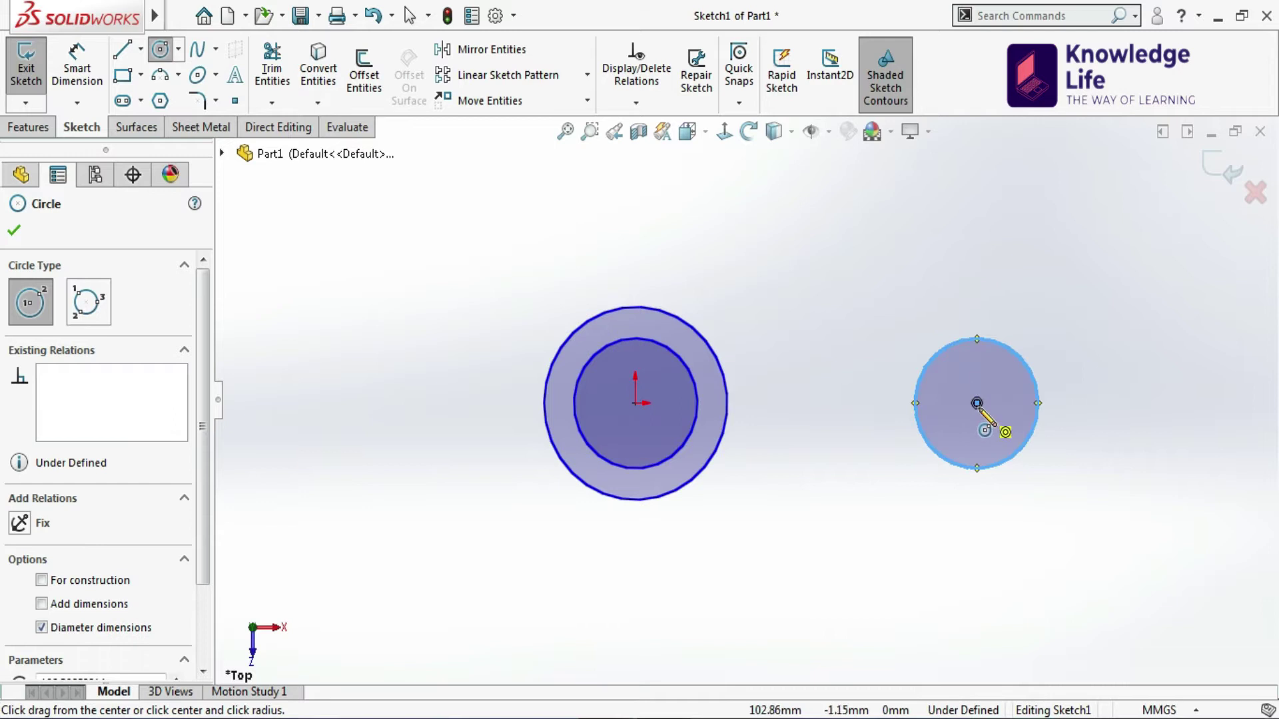
{"action": "left_click", "coordinate": [977, 403]}
{"action": "left_click", "coordinate": [956, 383]}
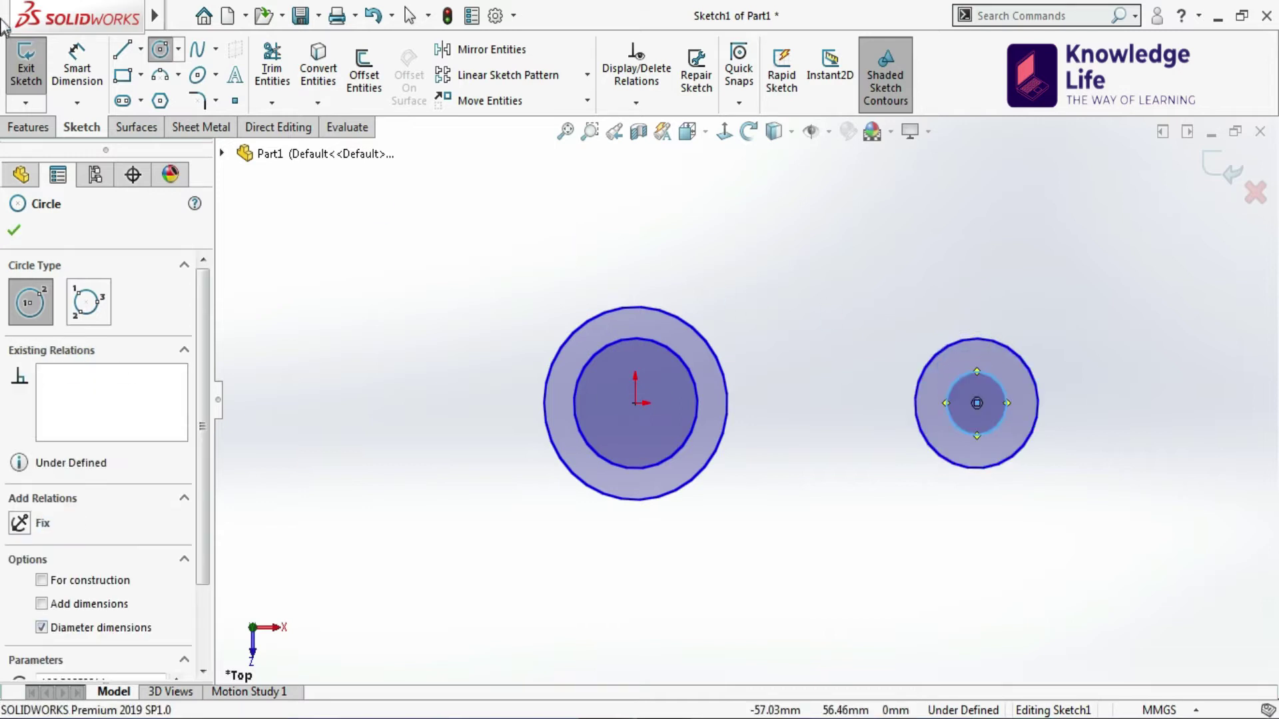
Dimension the circles at the origin with diameters of 60 mm for the outer and 30 mm for the inner one
{"action": "left_click", "coordinate": [77, 65]}
{"action": "left_click", "coordinate": [329, 15]}
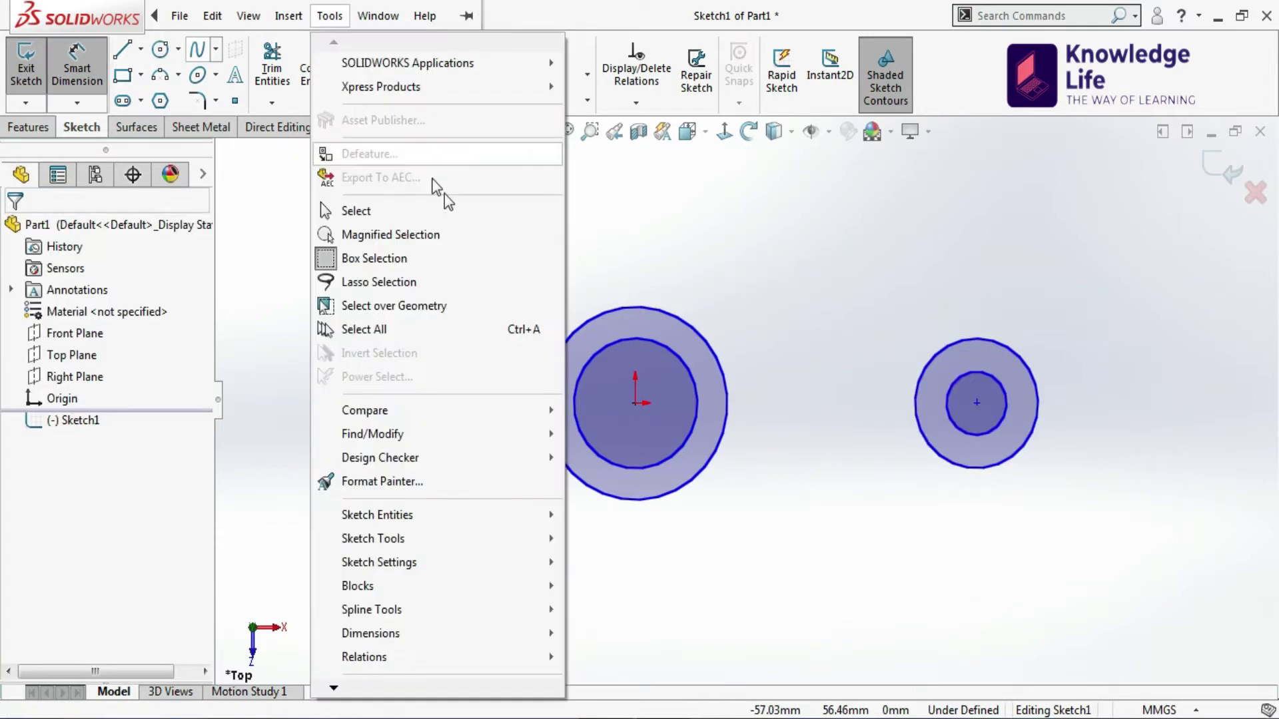
{"action": "left_click", "coordinate": [80, 65]}
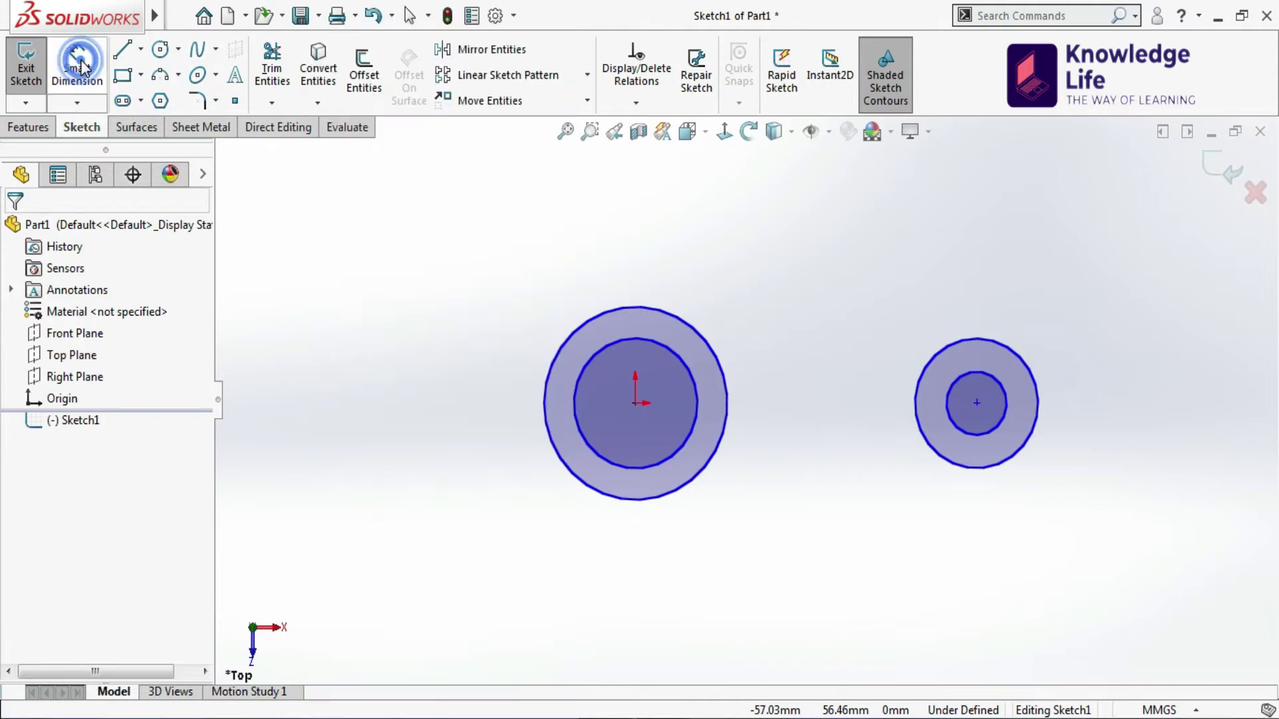
{"action": "left_click", "coordinate": [612, 291]}
{"action": "left_click", "coordinate": [570, 245]}
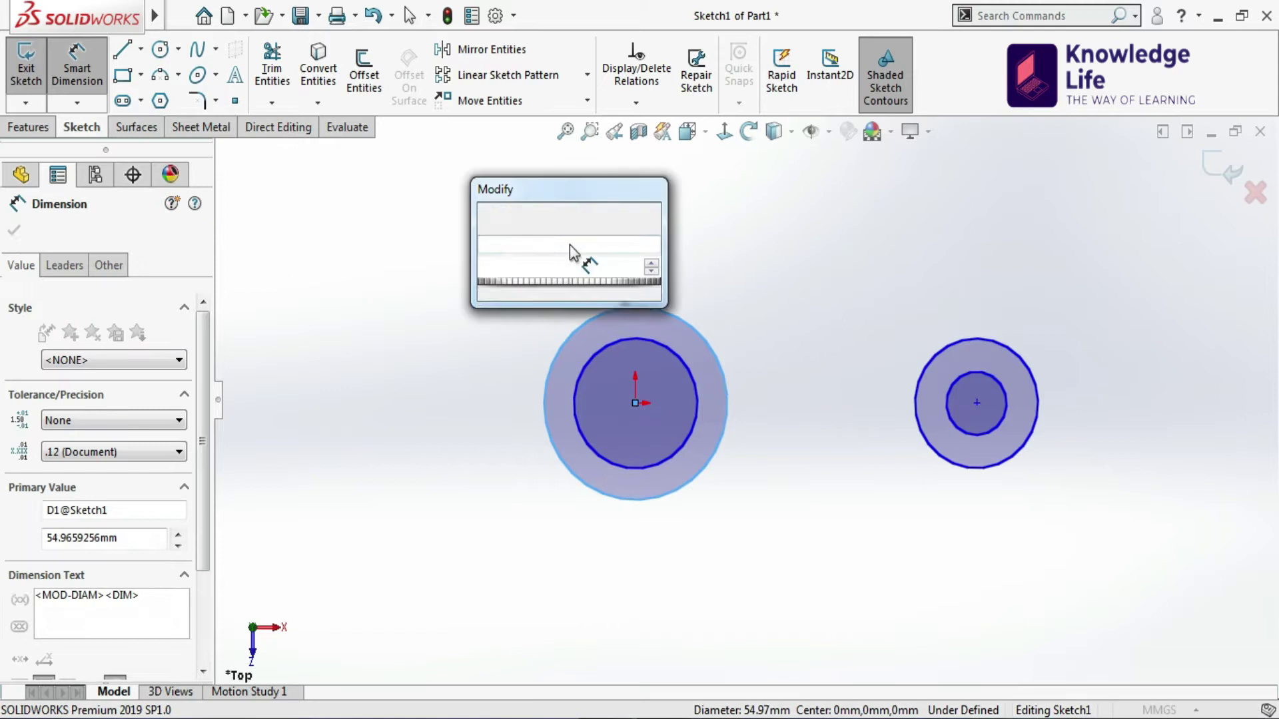
{"action": "type", "text": "60"}
{"action": "key", "text": "Return"}
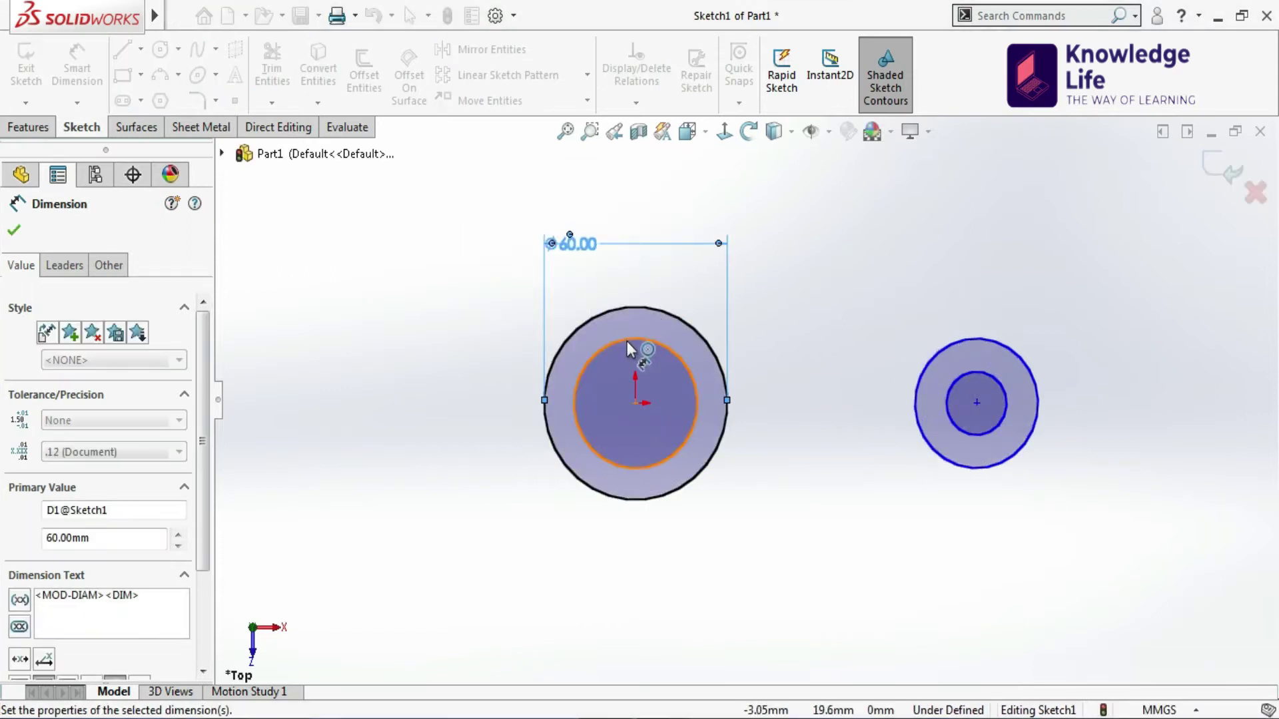
{"action": "left_click", "coordinate": [626, 341]}
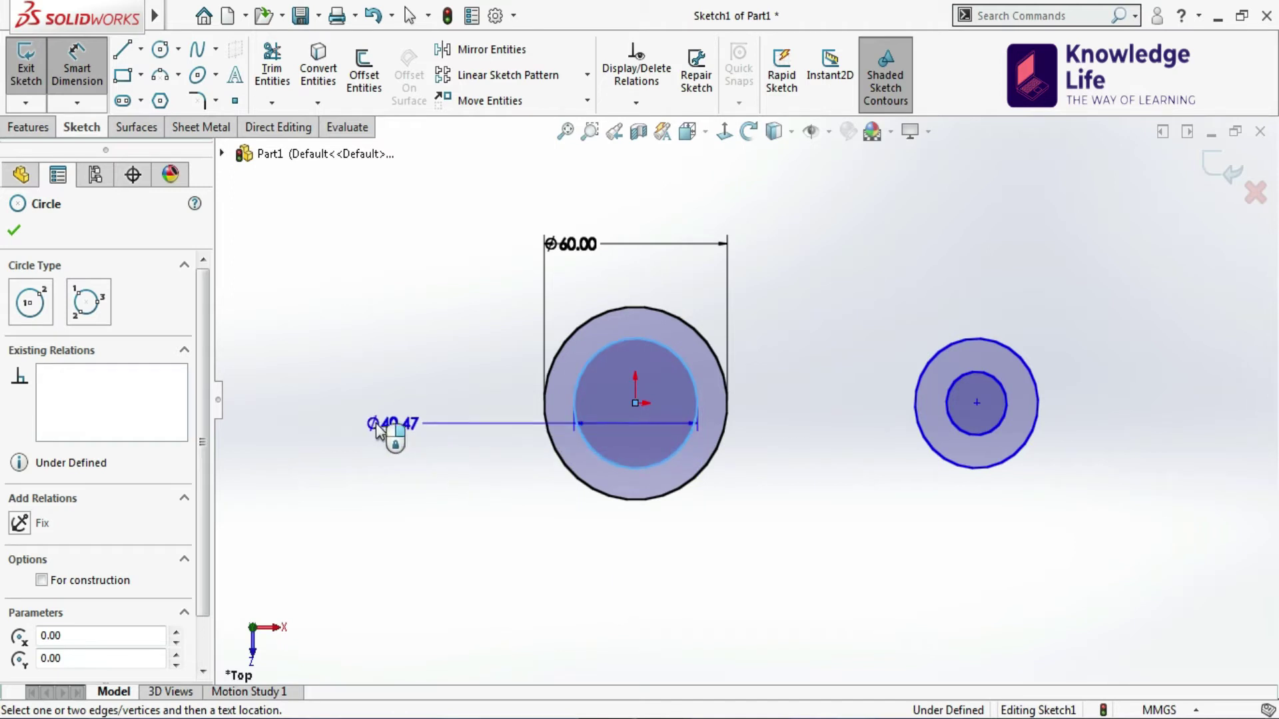
{"action": "left_click", "coordinate": [529, 543]}
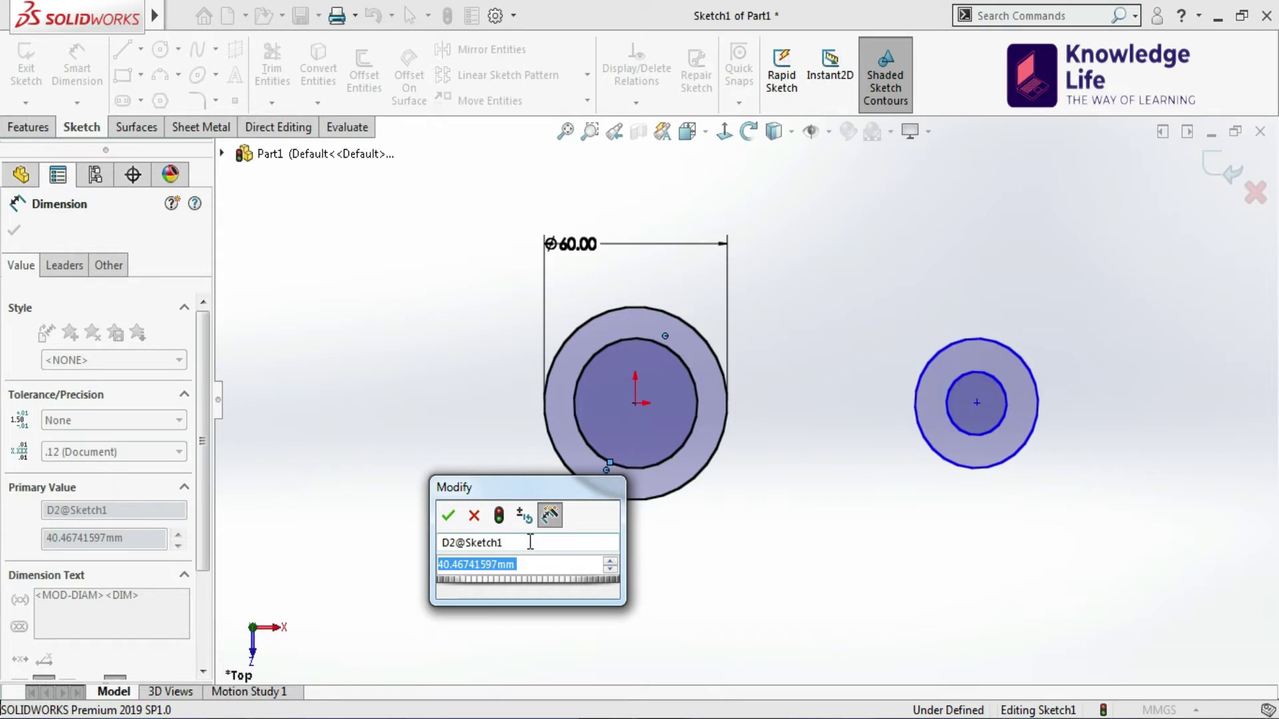
{"action": "type", "text": "30"}
{"action": "key", "text": "Return"}
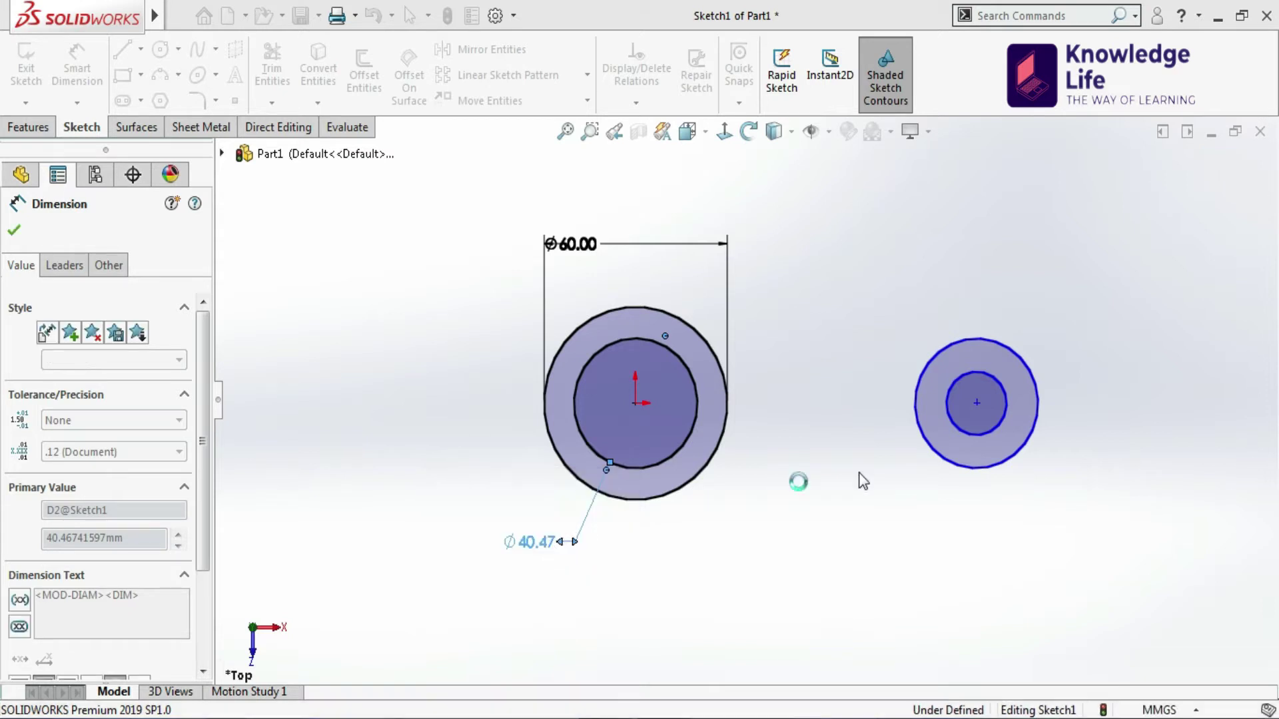
Dimension the right-hand circles with diameters of 42 mm for the outer and 20 mm for the inner one
{"action": "left_click", "coordinate": [1025, 360]}
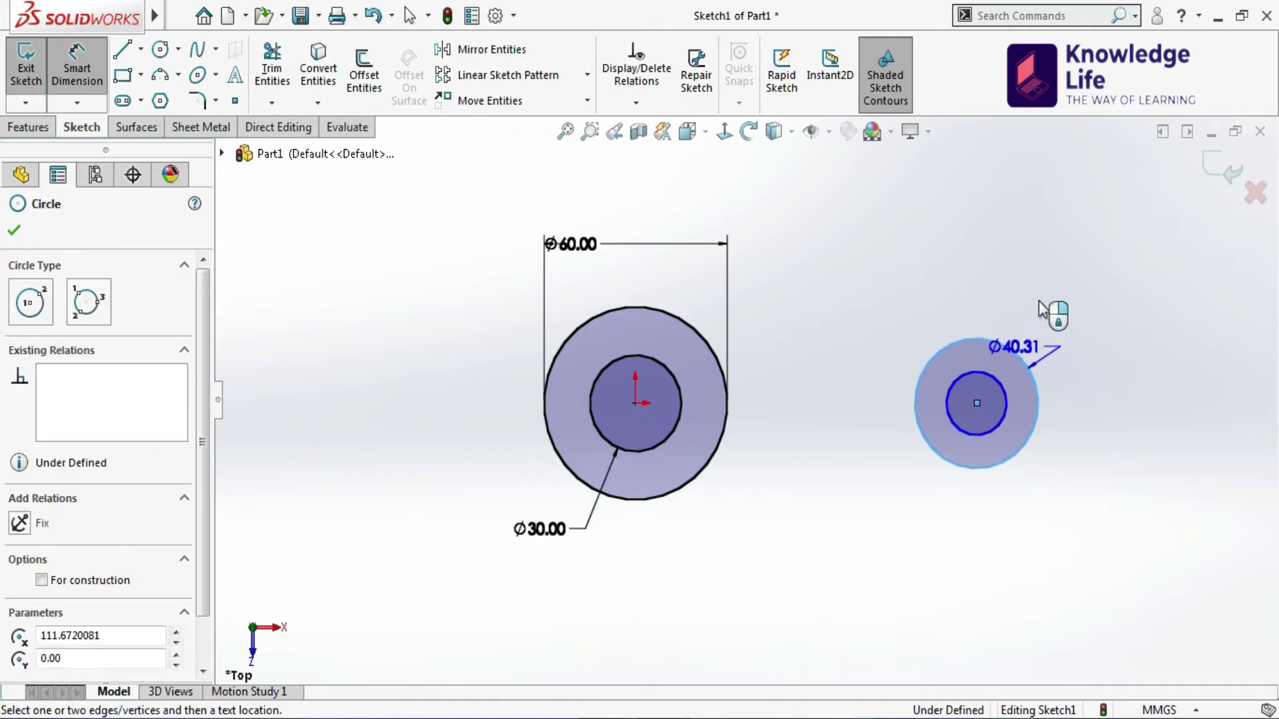
{"action": "left_click", "coordinate": [1043, 306]}
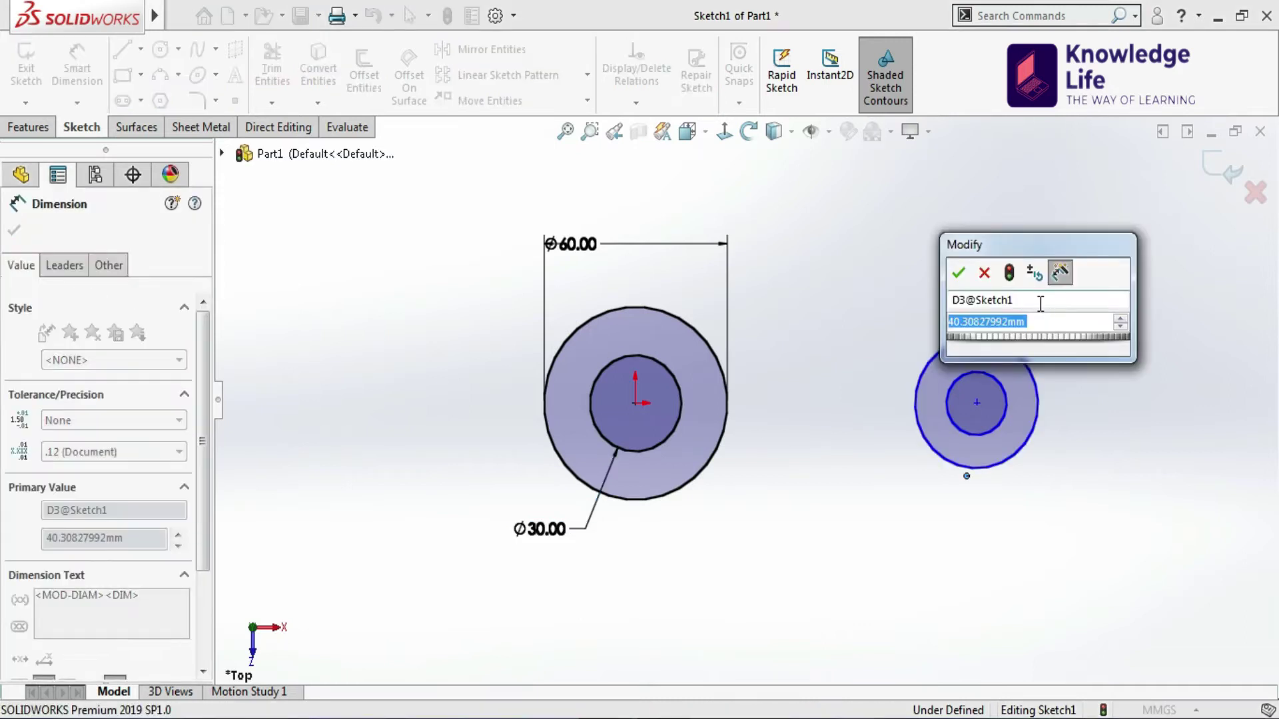
{"action": "type", "text": "42"}
{"action": "key", "text": "Return"}
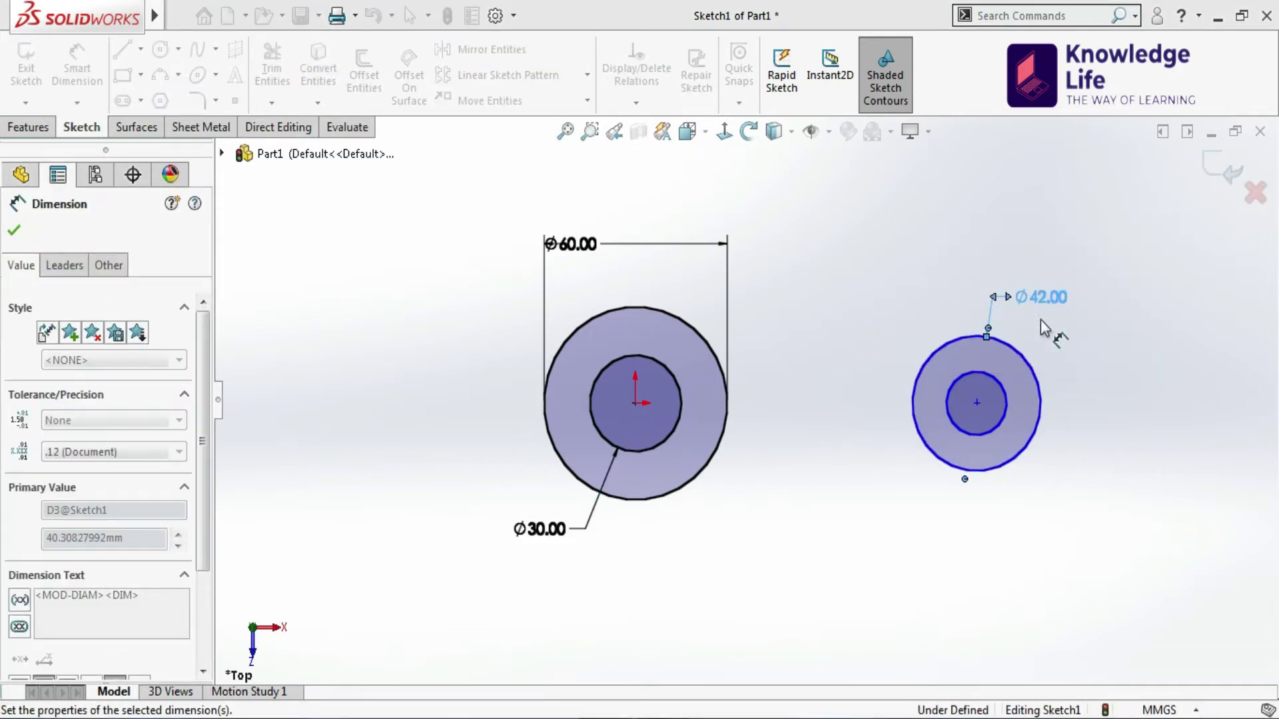
{"action": "left_click", "coordinate": [1001, 385]}
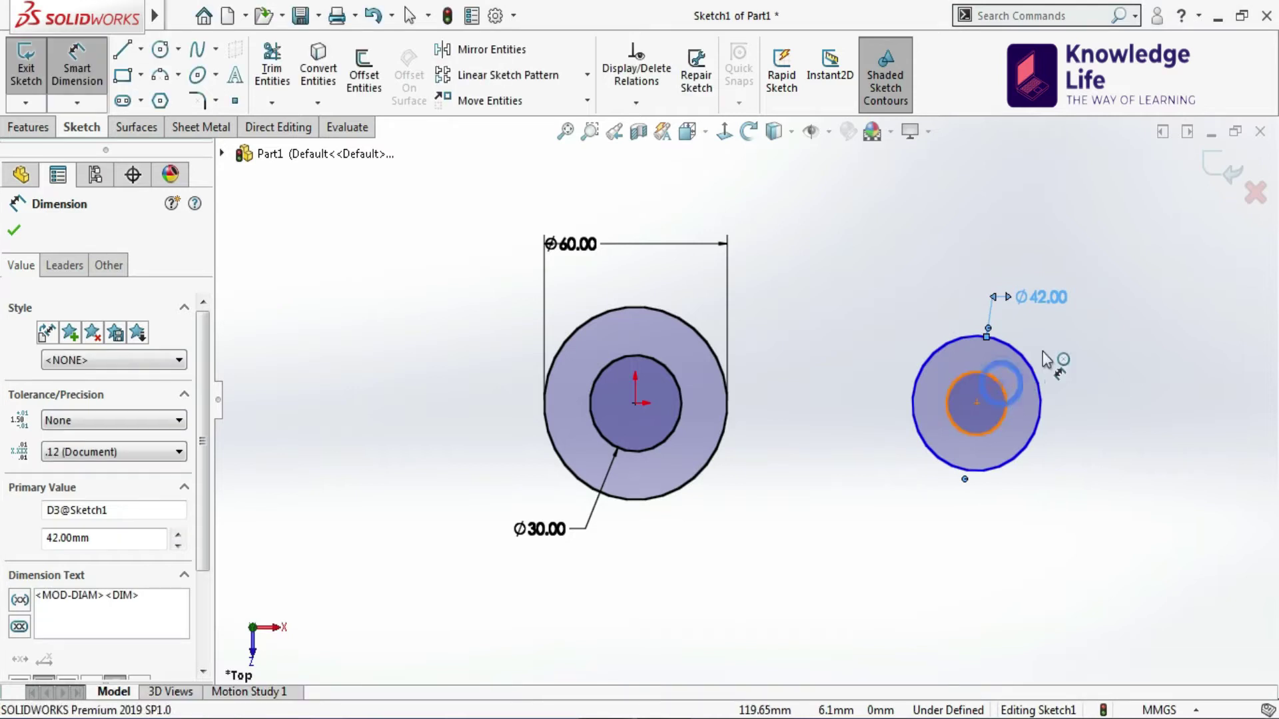
{"action": "left_click", "coordinate": [1081, 350]}
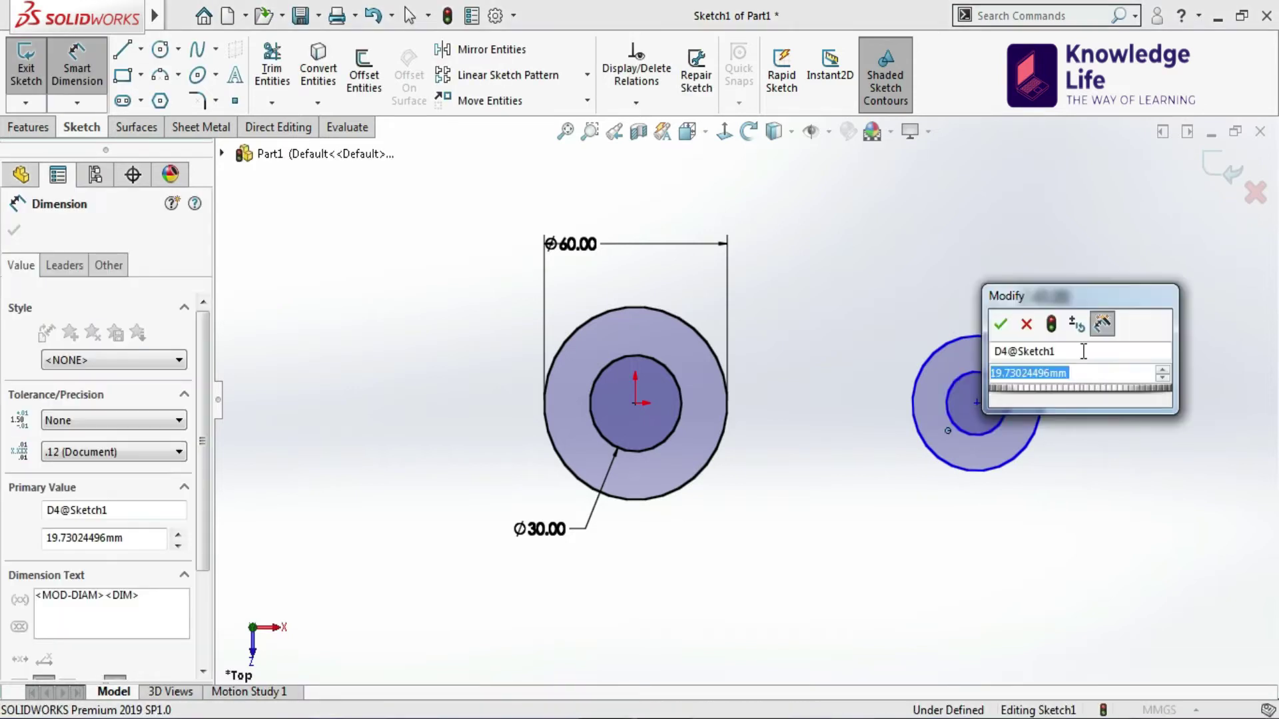
{"action": "type", "text": "20"}
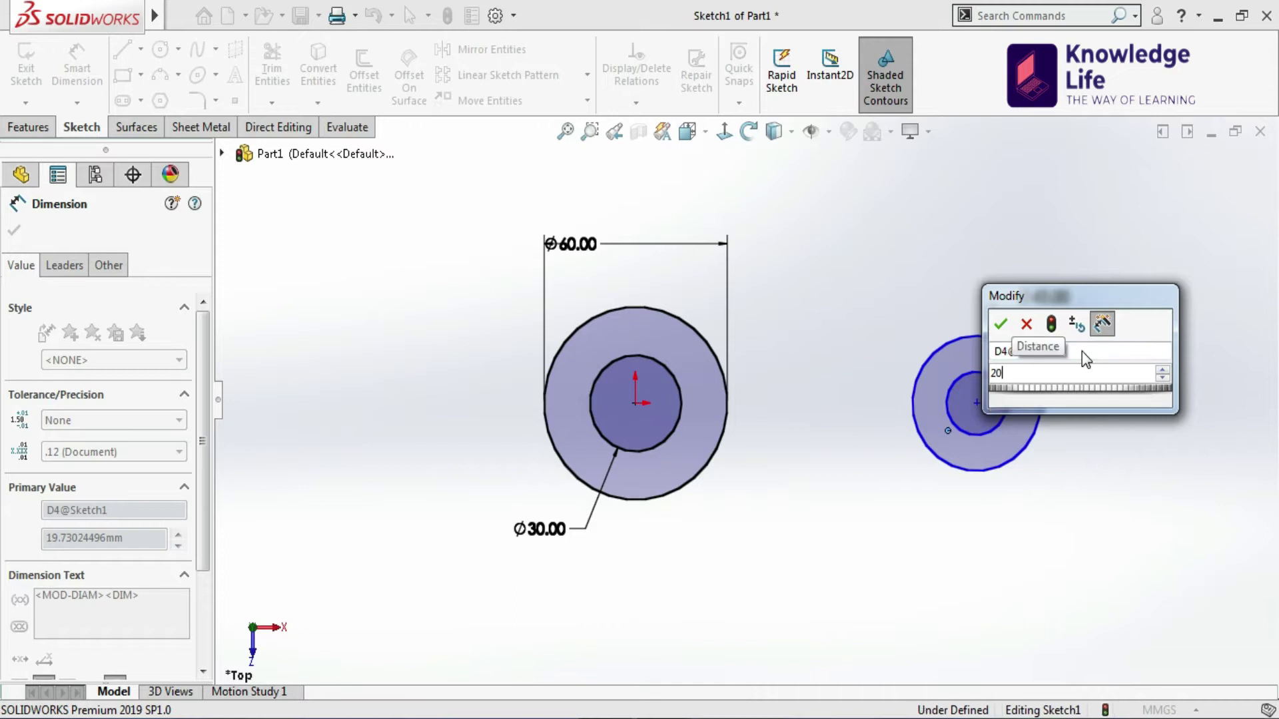
{"action": "key", "text": "Return"}
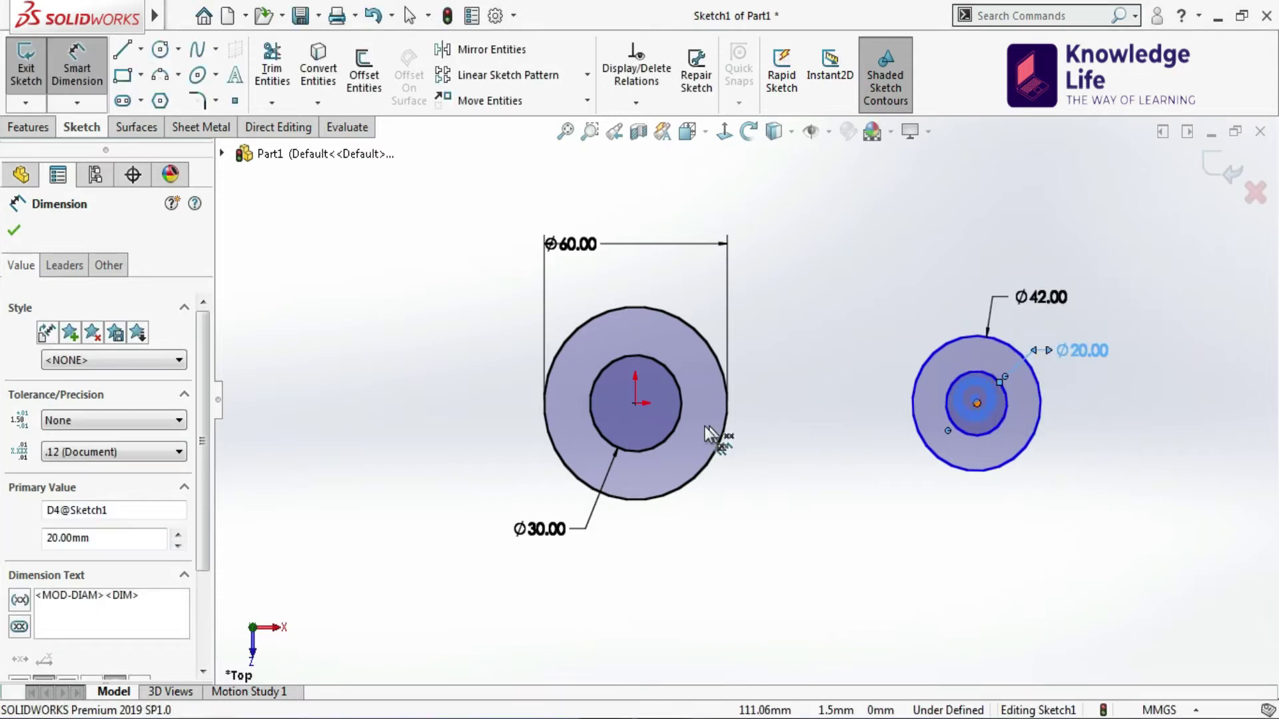
Dimension the horizontal distance between the two circle pairs' centres as 105 mm
{"action": "left_click", "coordinate": [634, 403]}
{"action": "left_click", "coordinate": [636, 405]}
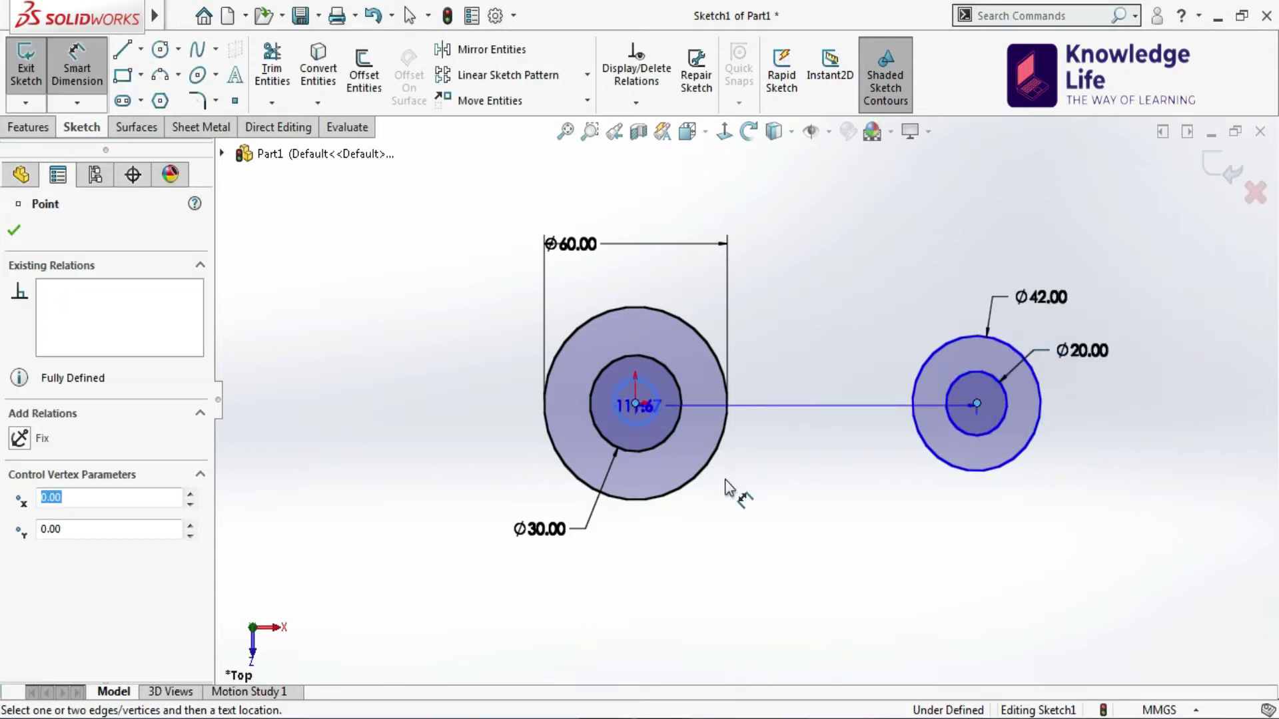
{"action": "left_click", "coordinate": [828, 556]}
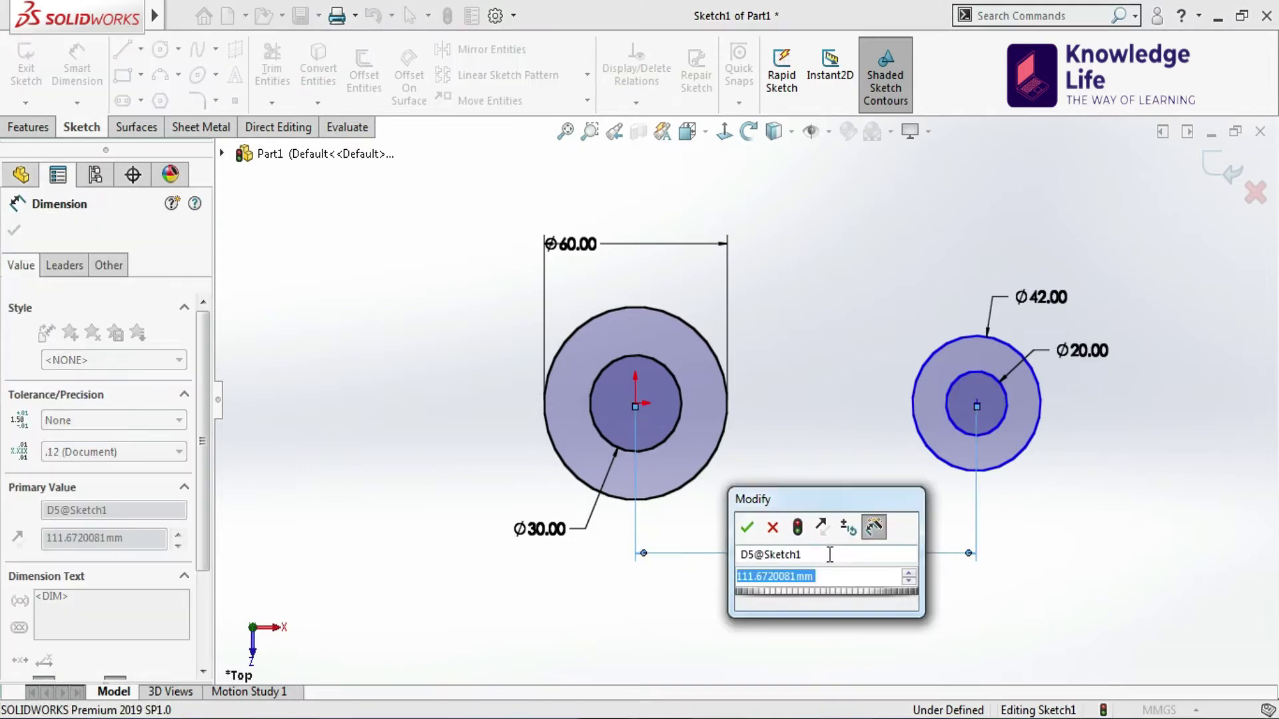
{"action": "type", "text": "1"}
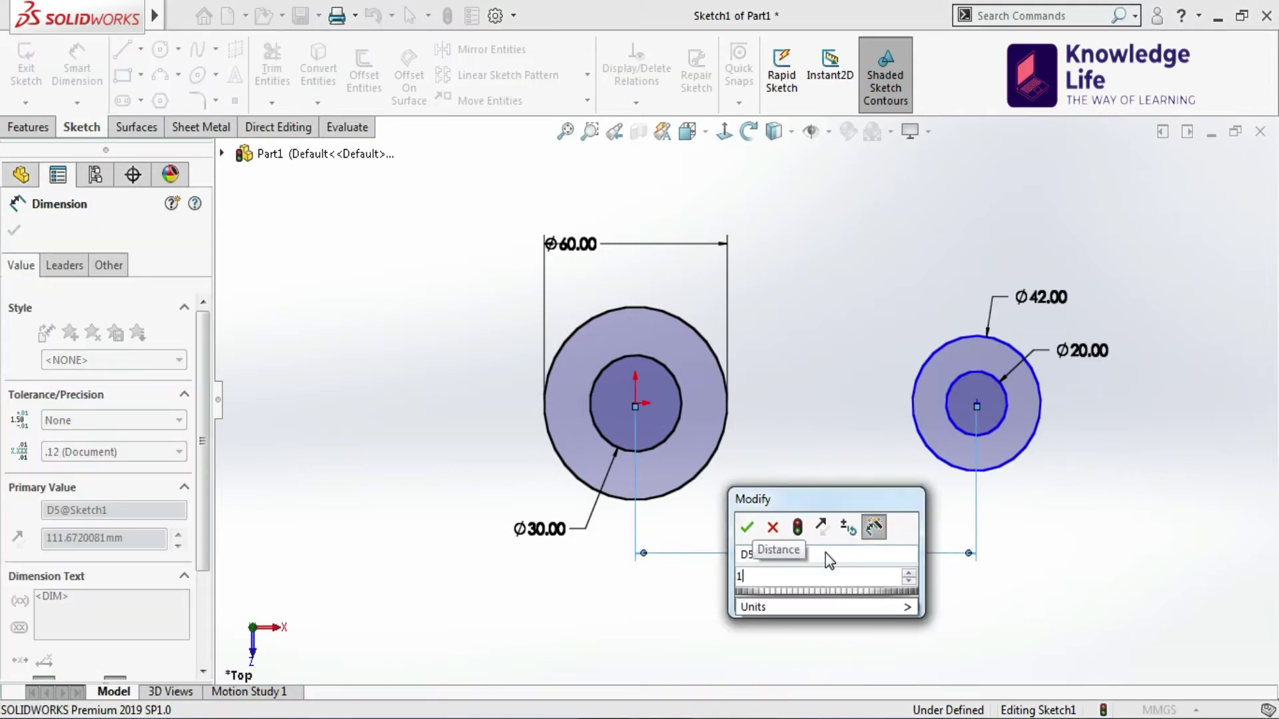
{"action": "type", "text": "05"}
{"action": "key", "text": "Return"}
{"action": "key", "text": "Escape"}
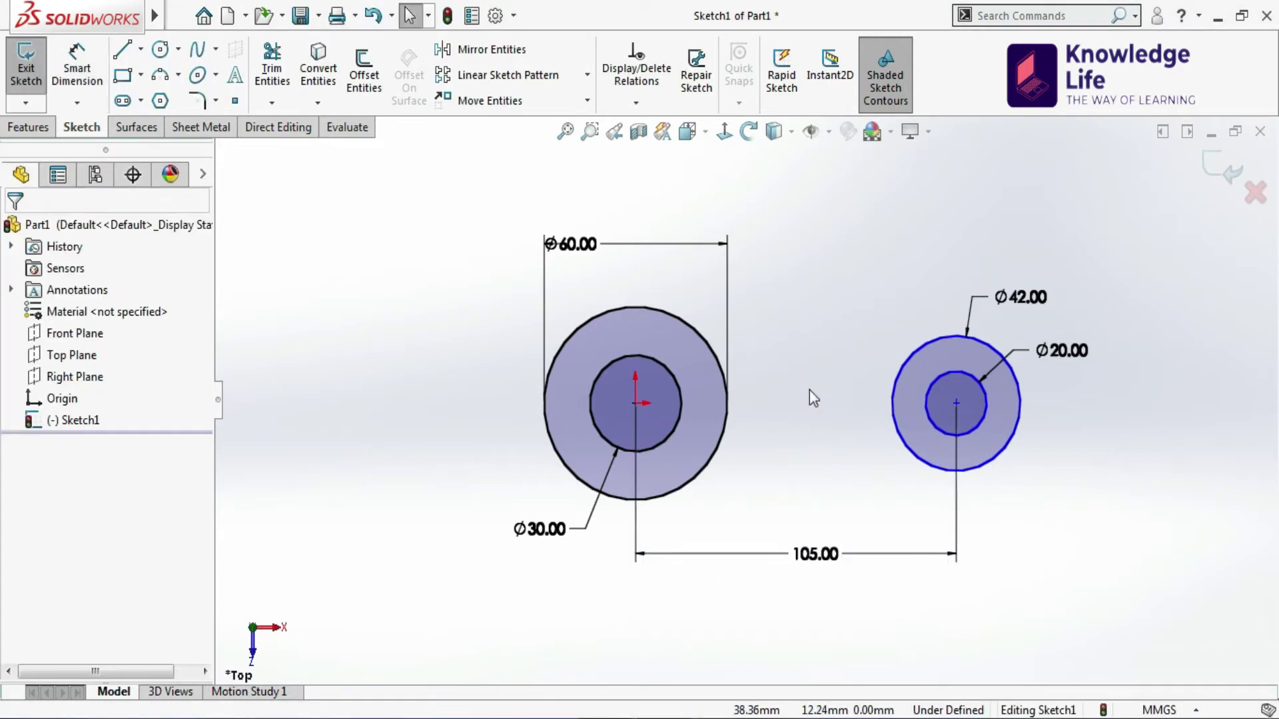
Add a Horizontal relation between the origin circles' centre and the right-hand circles' centre
{"action": "left_click", "coordinate": [631, 404]}
{"action": "left_click", "coordinate": [956, 403], "text": "ctrl"}
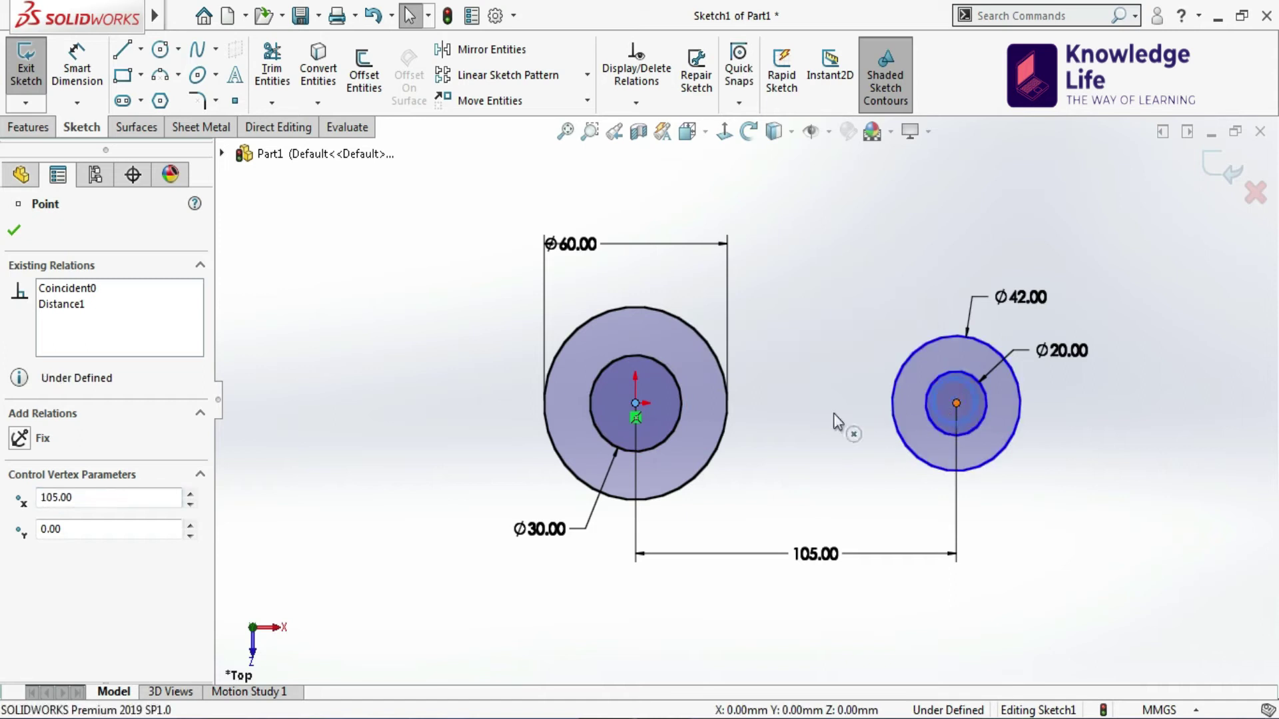
{"action": "left_click", "coordinate": [20, 553]}
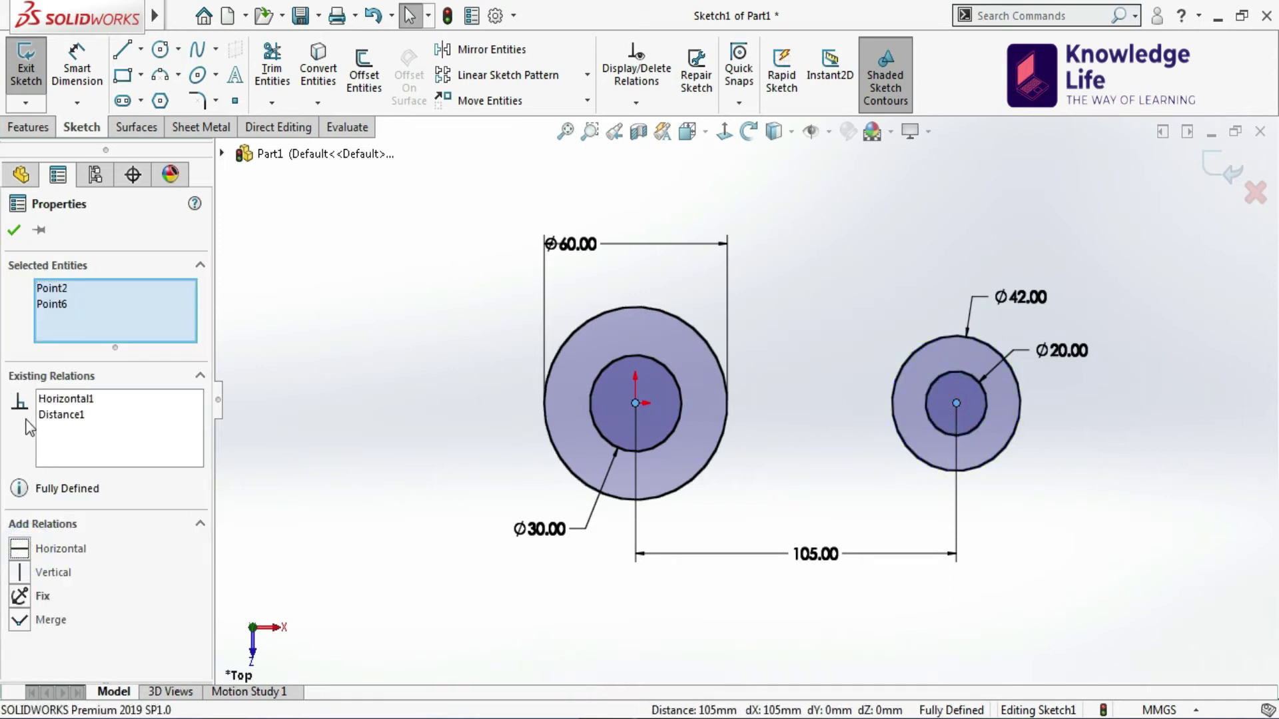
{"action": "left_click", "coordinate": [13, 232]}
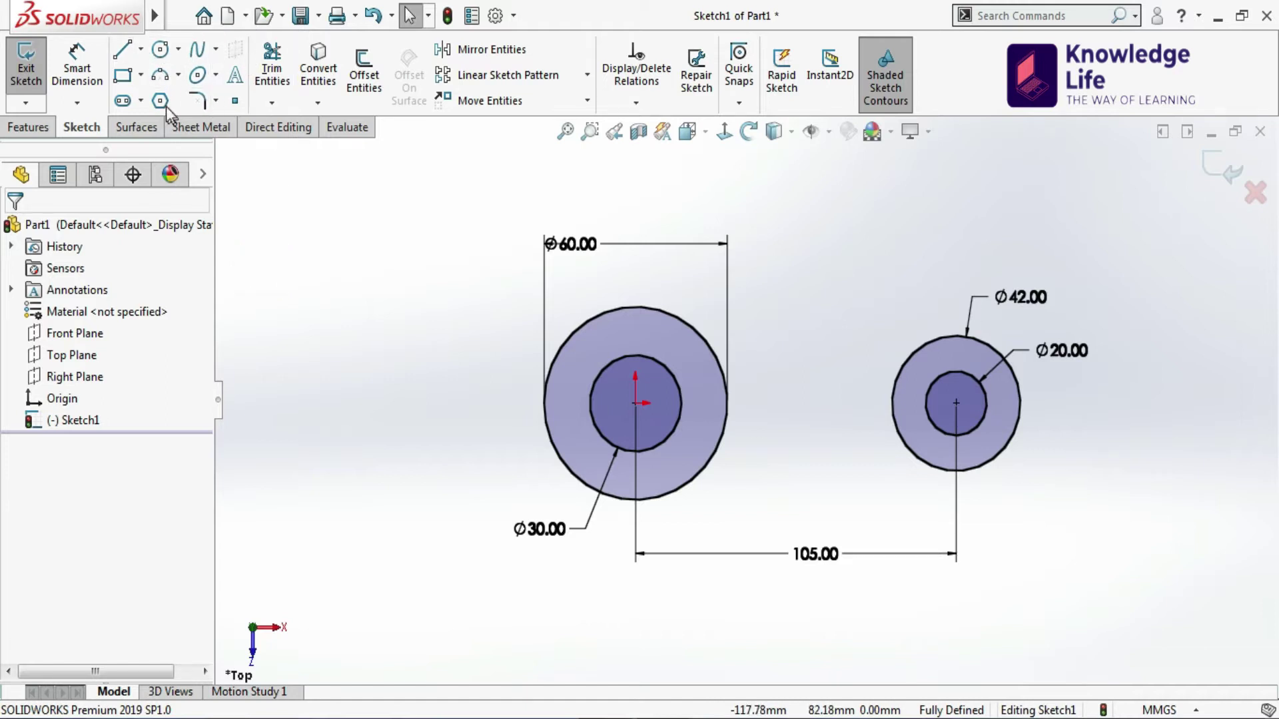
Draw a 3 Point Arc of about 134 mm radius bulging above and connecting the upper sides of the two outer circles
{"action": "left_click", "coordinate": [178, 82]}
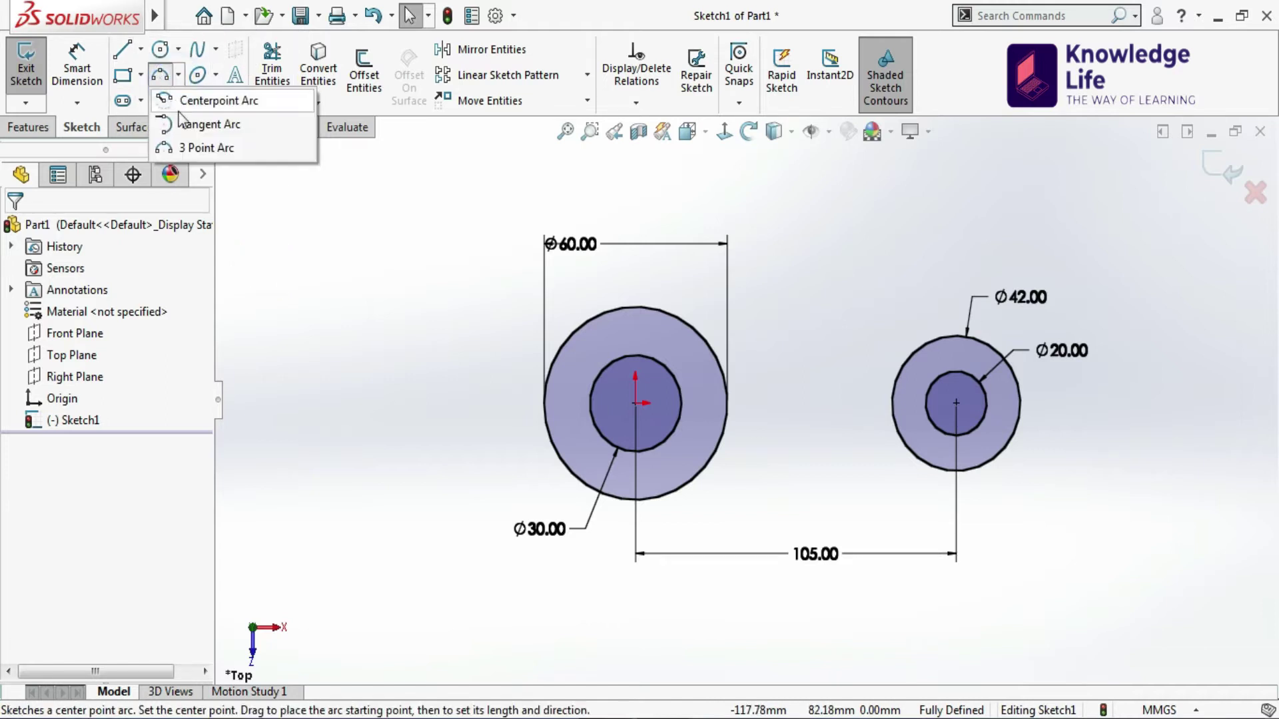
{"action": "left_click", "coordinate": [193, 142]}
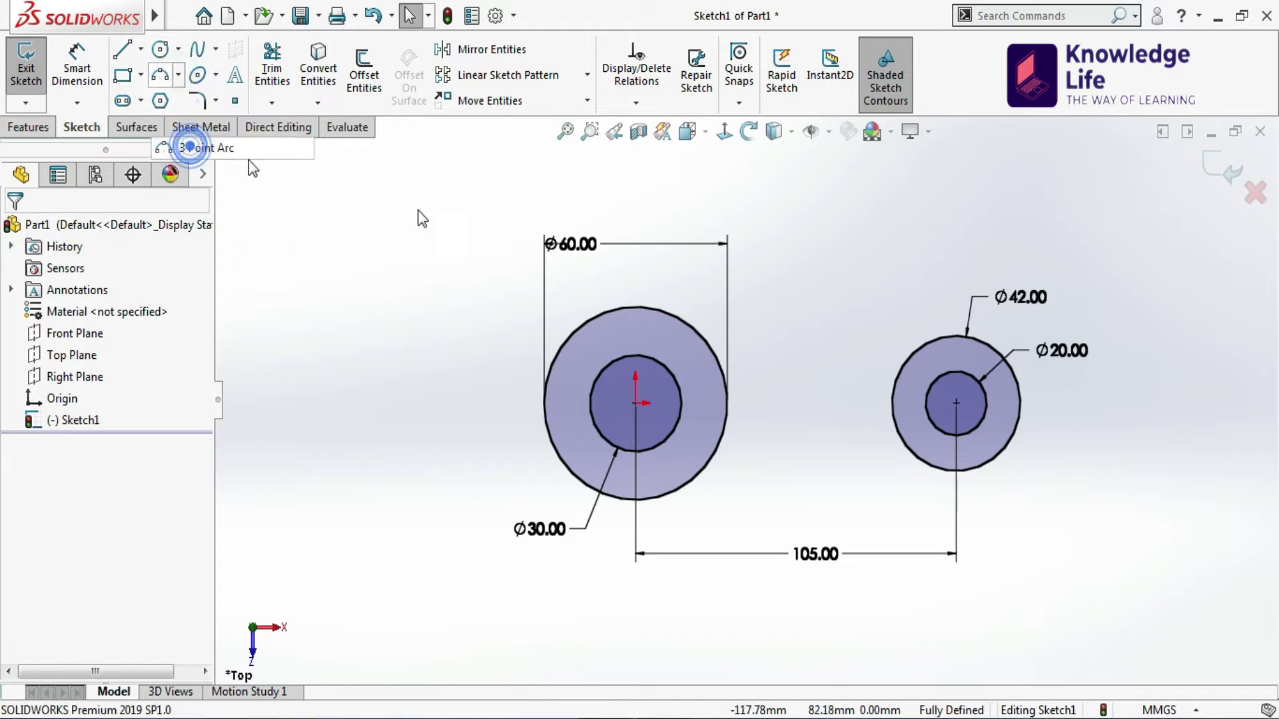
{"action": "left_click", "coordinate": [593, 319]}
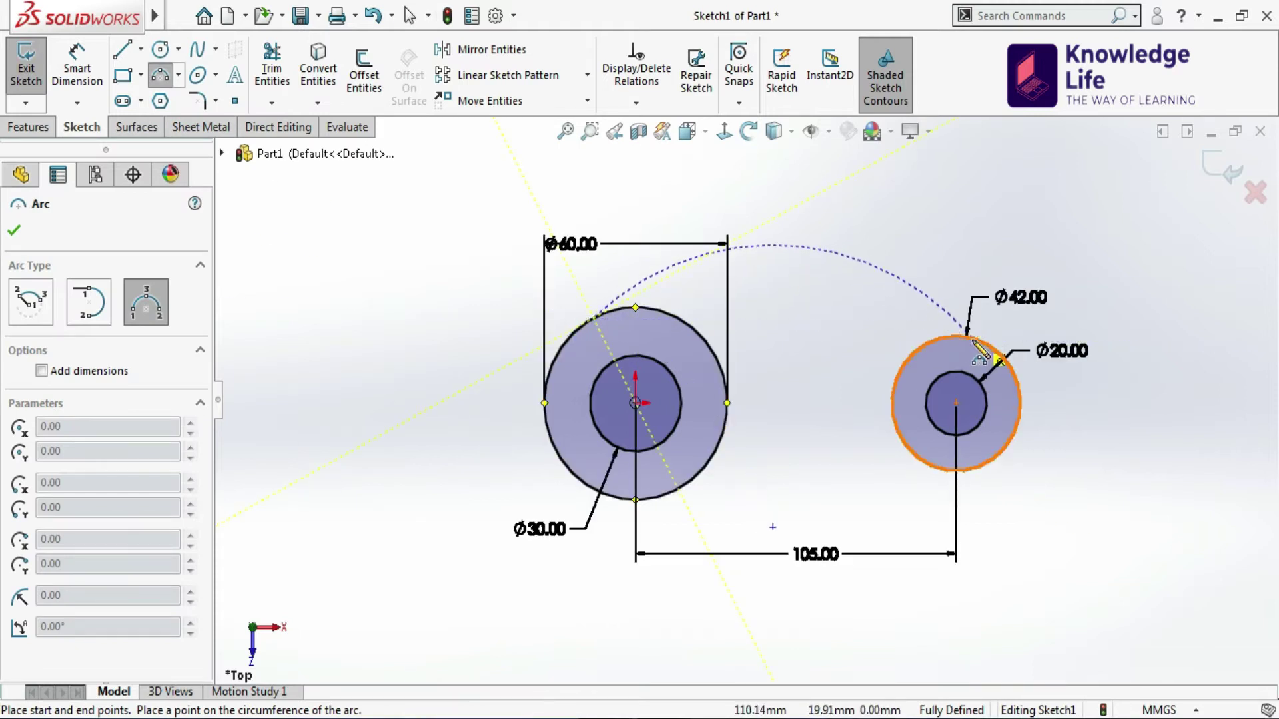
{"action": "left_click", "coordinate": [952, 324]}
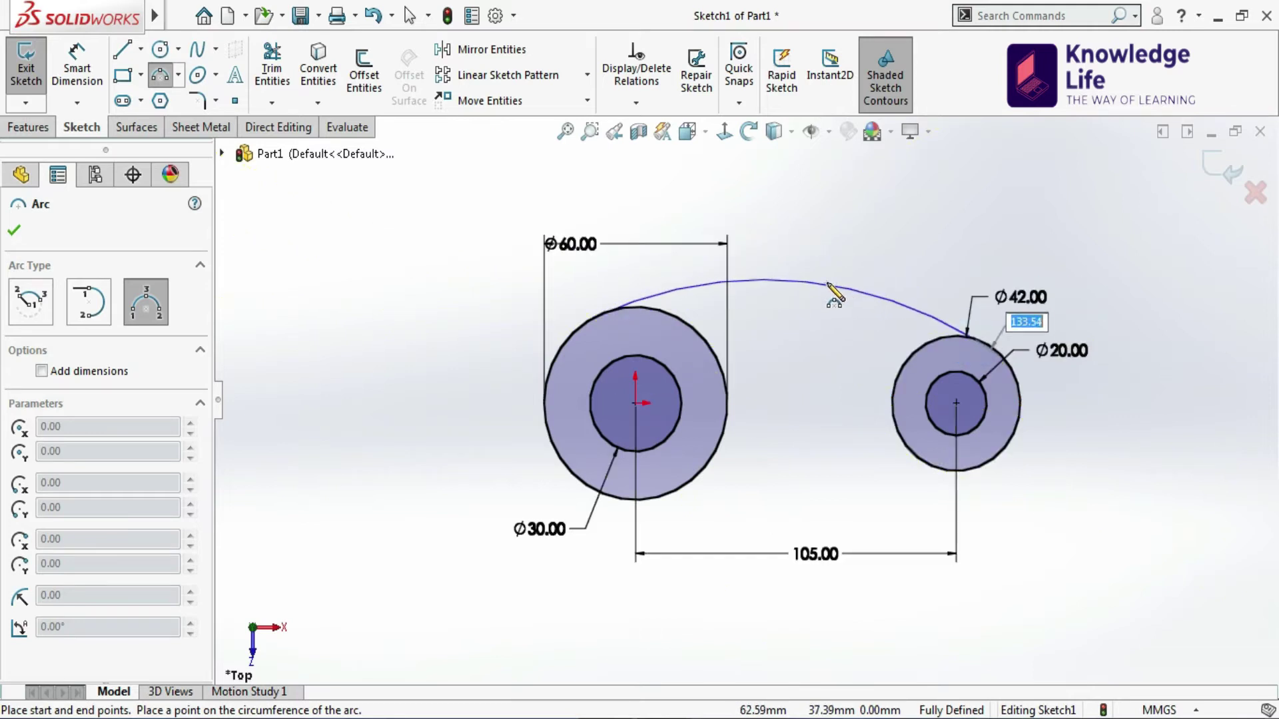
{"action": "left_click", "coordinate": [825, 283]}
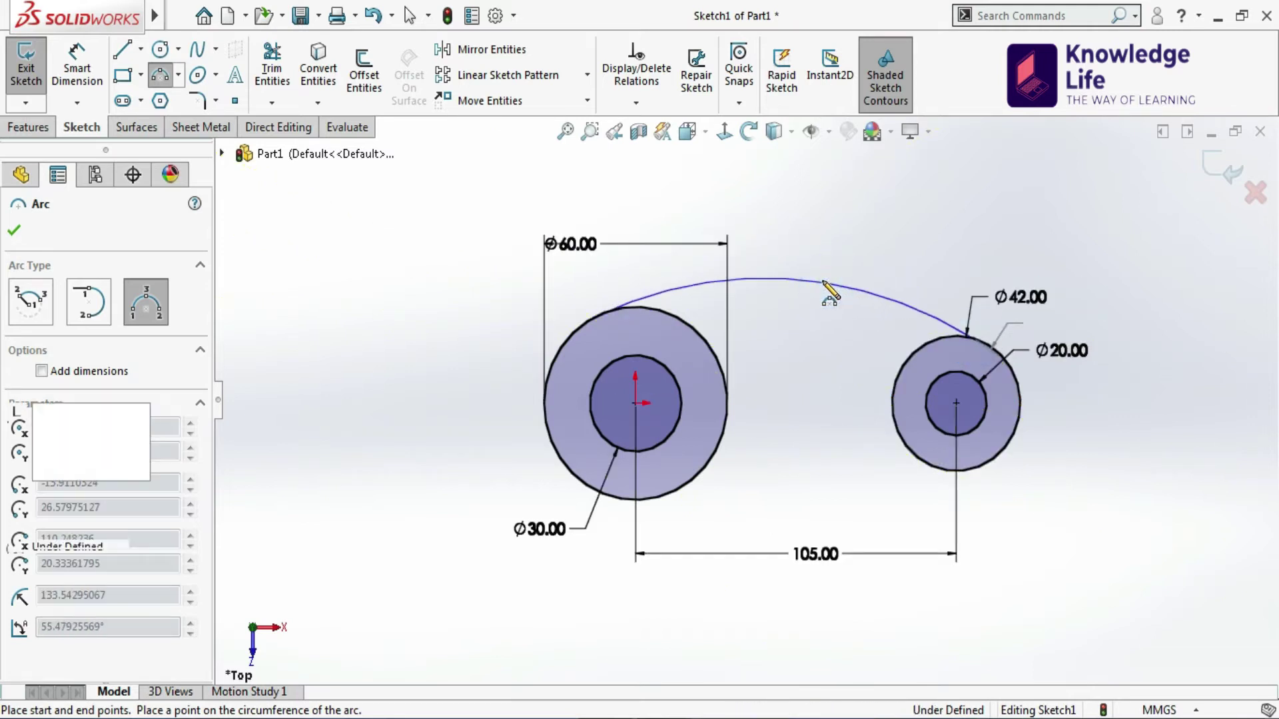
Draw a second upward-bulging 3 Point Arc of about 133 mm radius connecting the lower sides of the two outer circles
{"action": "left_click", "coordinate": [649, 498]}
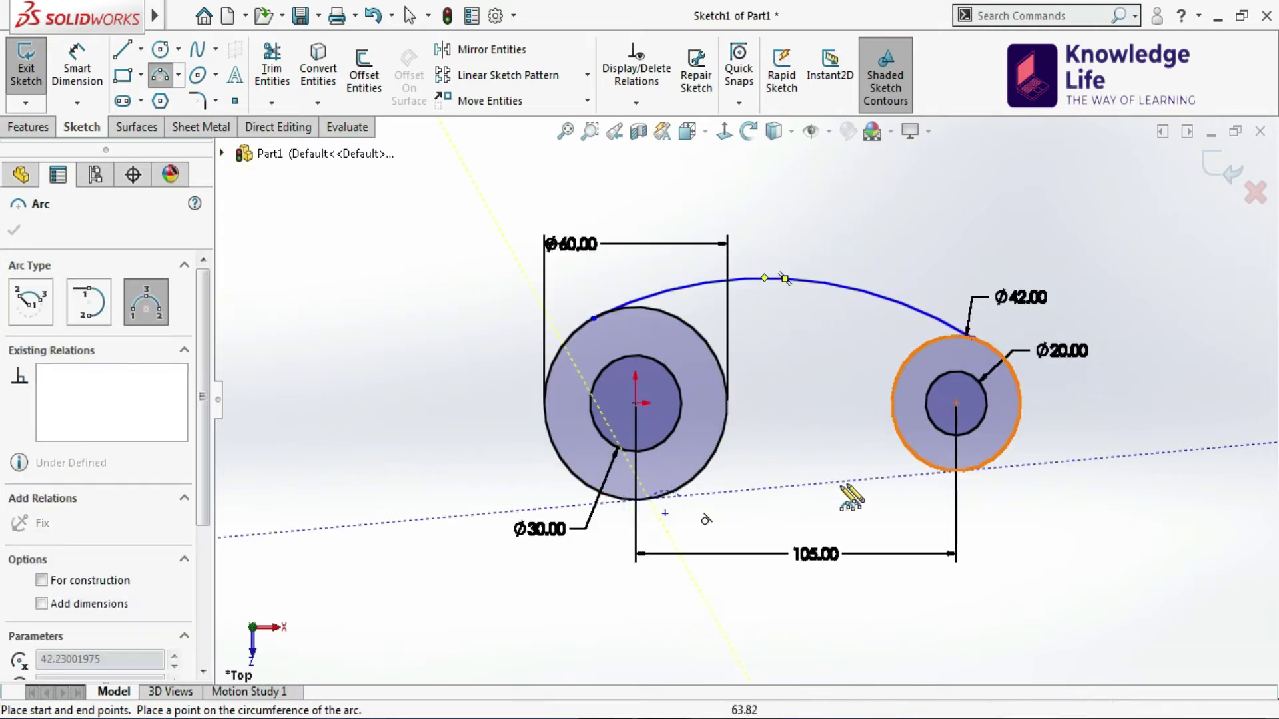
{"action": "left_click", "coordinate": [932, 470]}
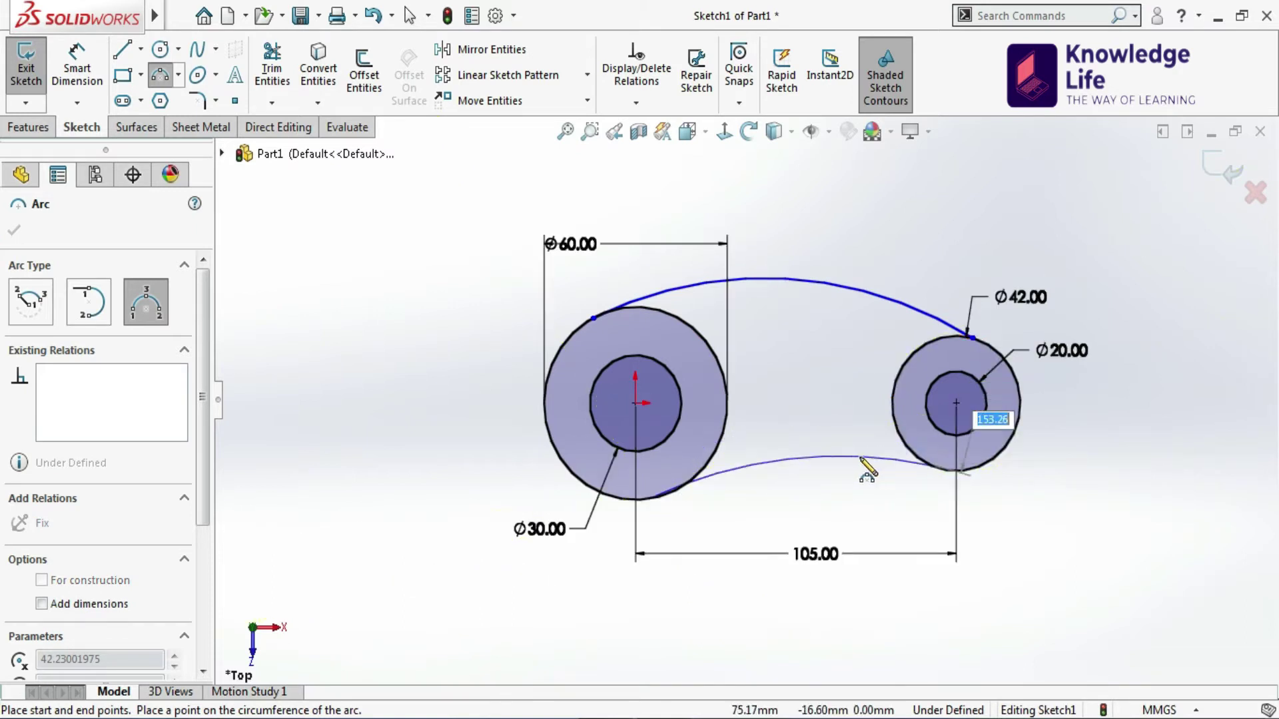
{"action": "left_click", "coordinate": [838, 455]}
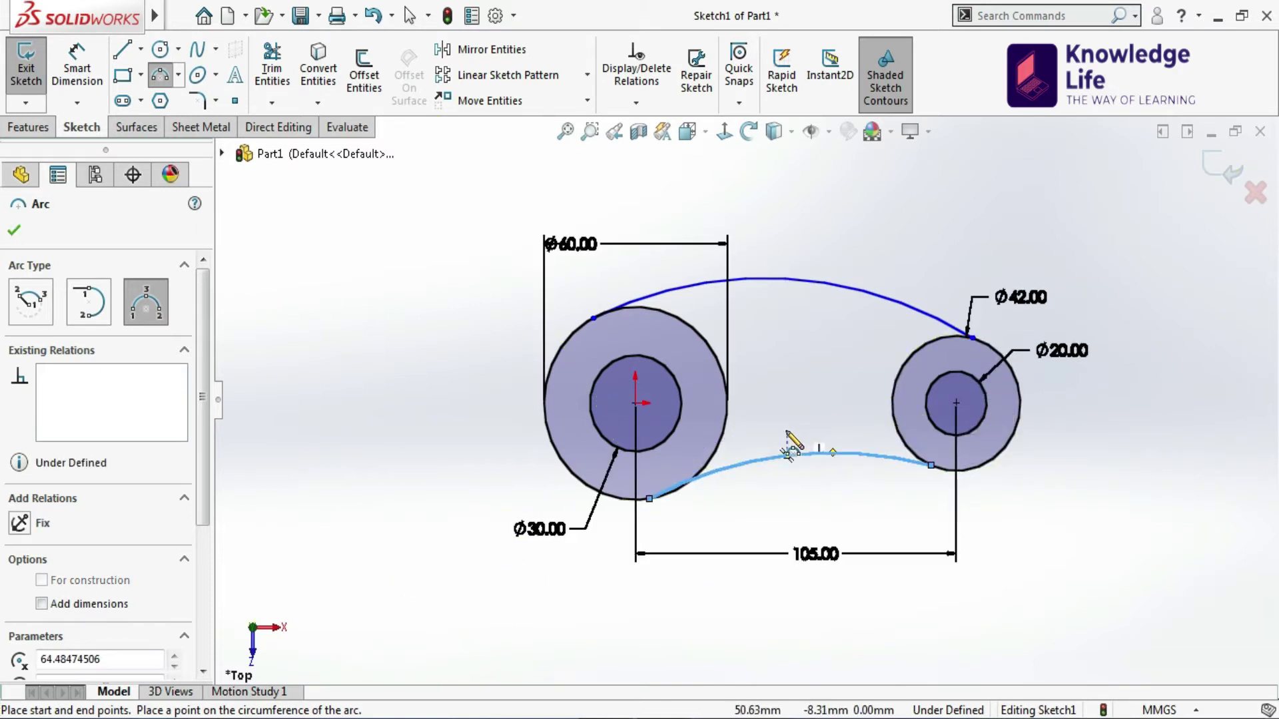
{"action": "key", "text": "Escape"}
{"action": "left_click", "coordinate": [77, 66]}
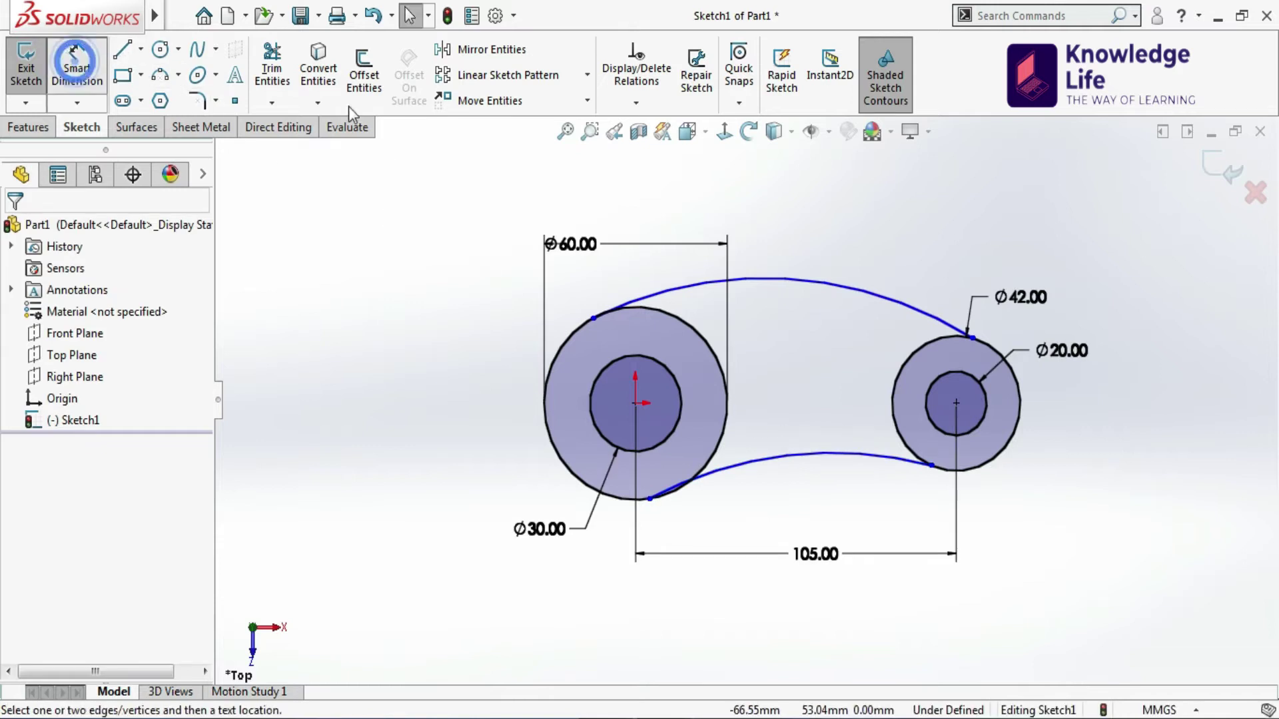
{"action": "key", "text": "Escape"}
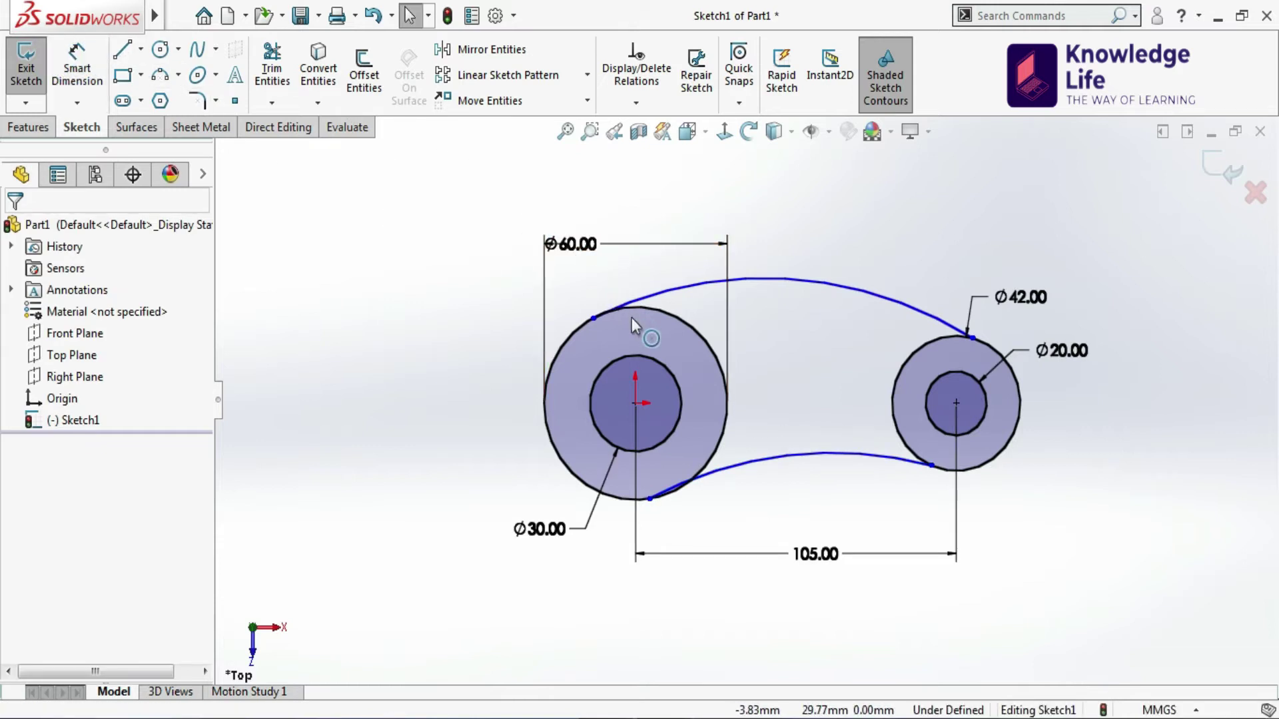
Add a Tangent relation between the upper arc and the 60 mm circle
{"action": "scroll", "coordinate": [634, 315], "scroll_direction": "down", "scroll_amount": 3}
{"action": "left_click", "coordinate": [649, 306]}
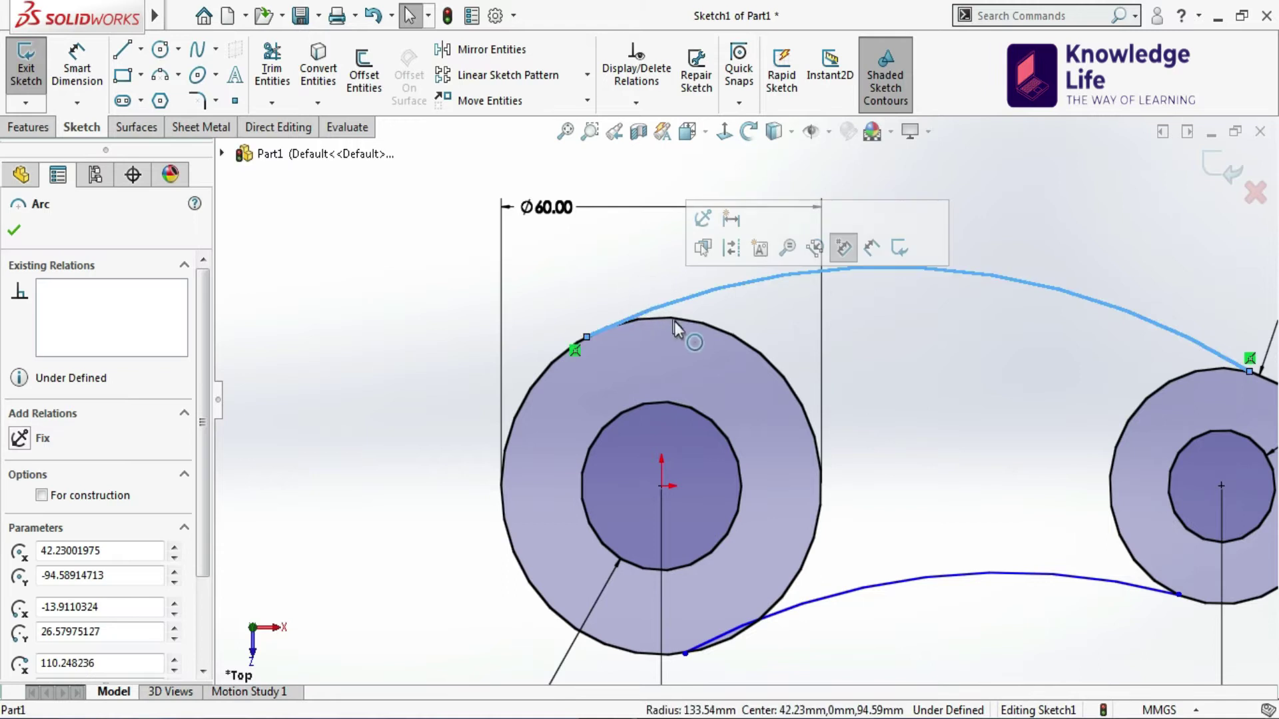
{"action": "left_click", "coordinate": [675, 322]}
{"action": "left_click", "coordinate": [615, 333], "text": "ctrl"}
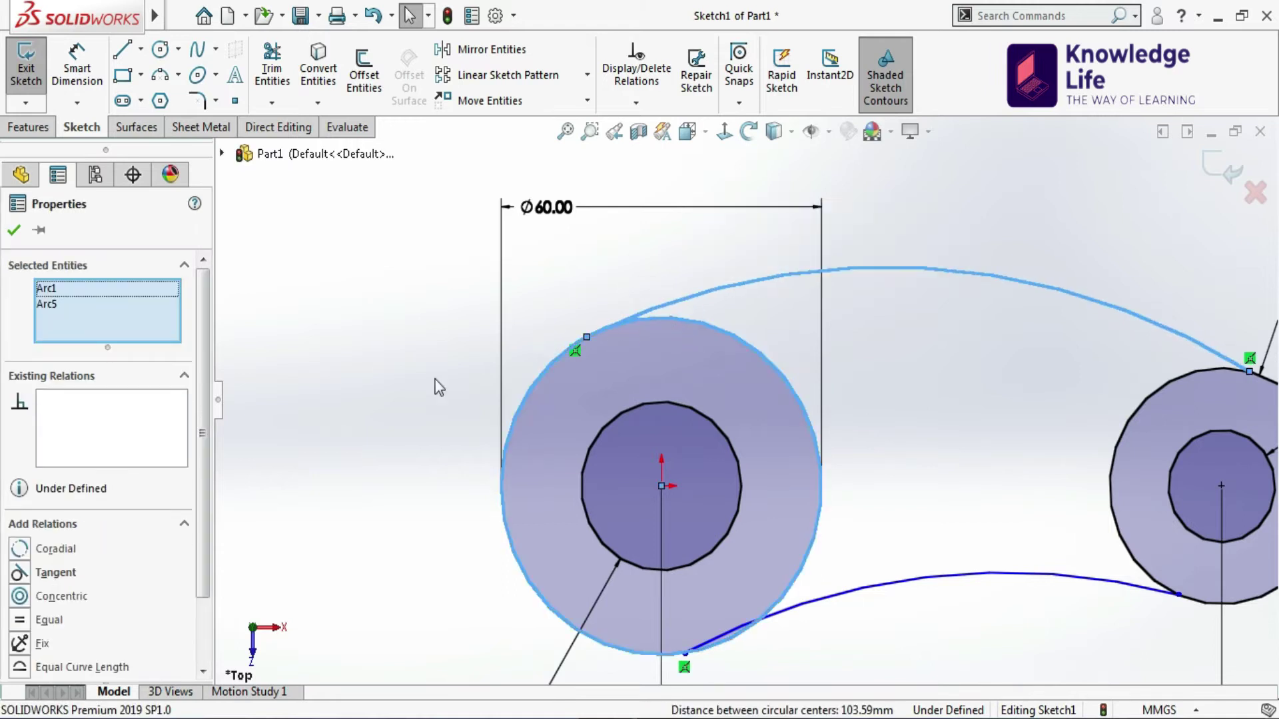
{"action": "left_click", "coordinate": [20, 574]}
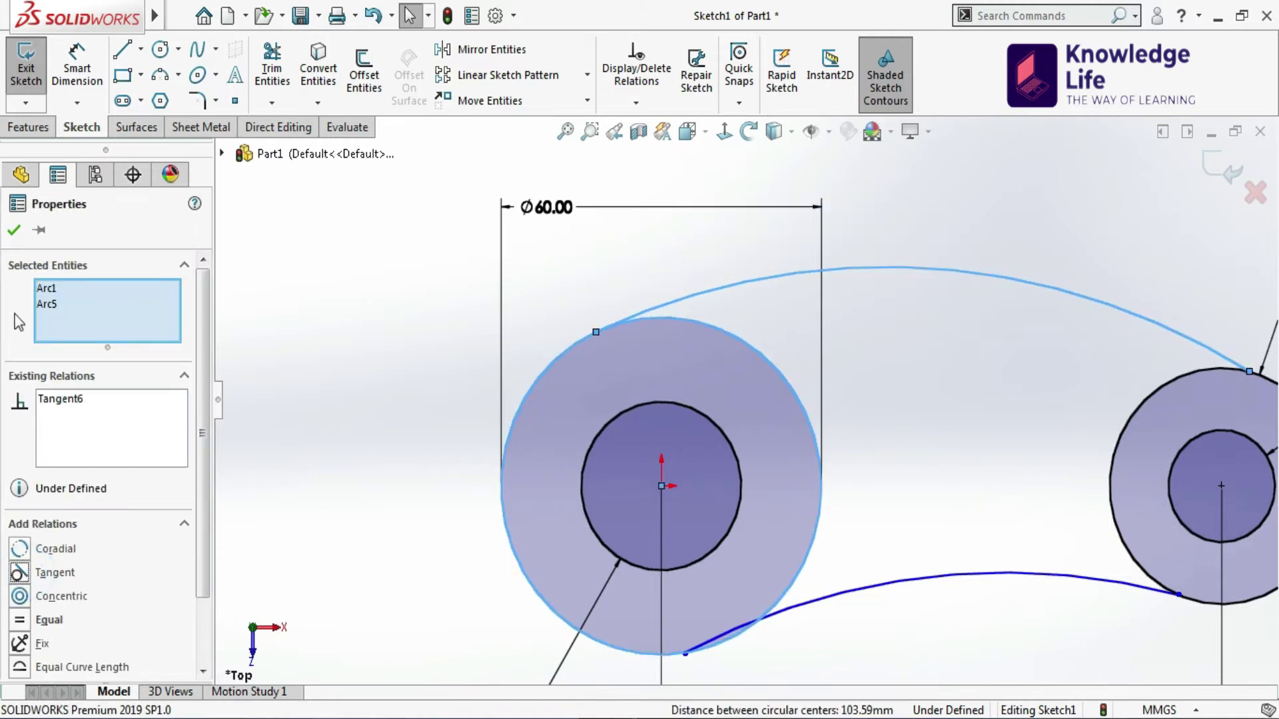
{"action": "left_click", "coordinate": [14, 232]}
Add a Tangent relation between the upper arc and the 42 mm circle
{"action": "key", "text": "f"}
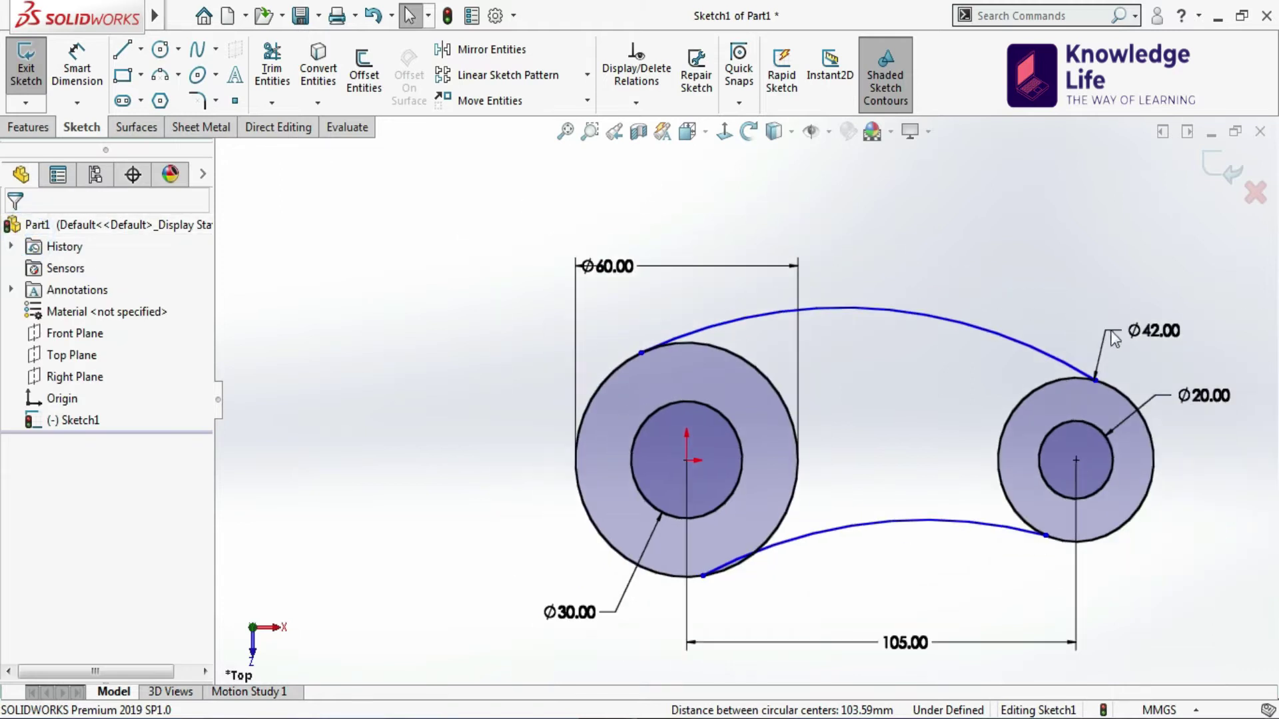
{"action": "left_click", "coordinate": [1056, 358]}
{"action": "left_click", "coordinate": [1123, 397], "text": "ctrl"}
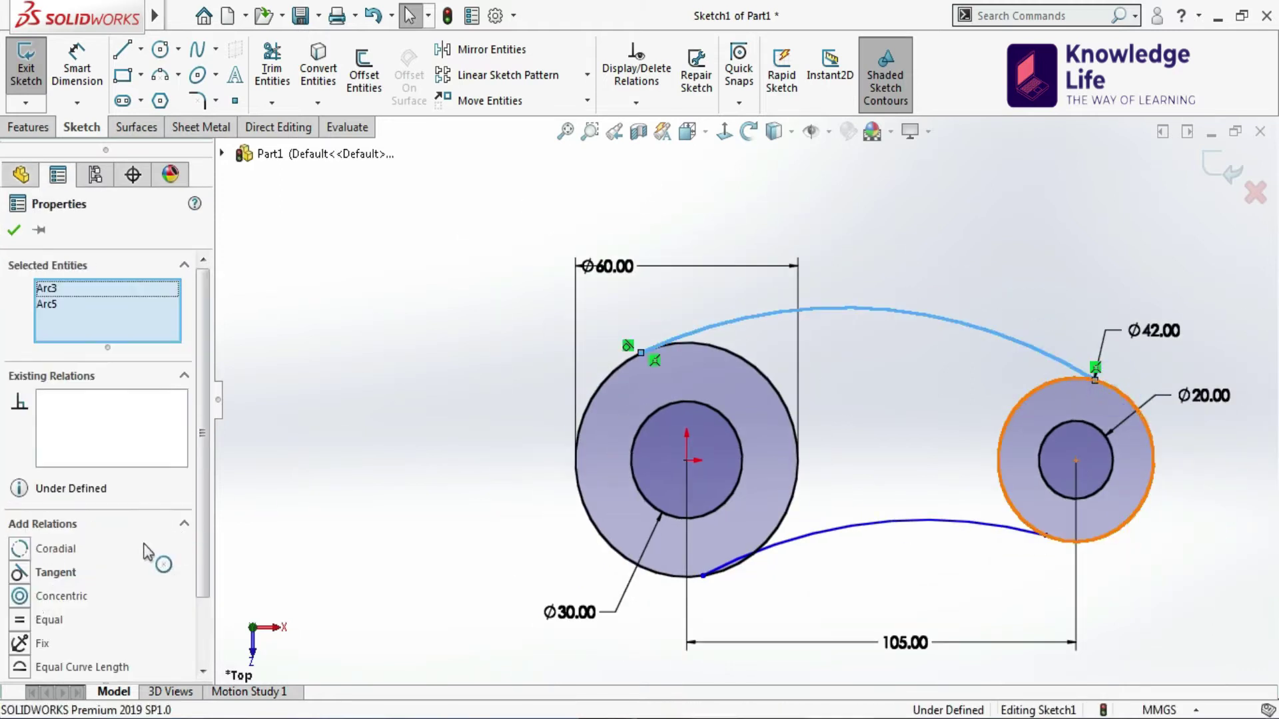
{"action": "left_click", "coordinate": [20, 573]}
{"action": "left_click", "coordinate": [14, 232]}
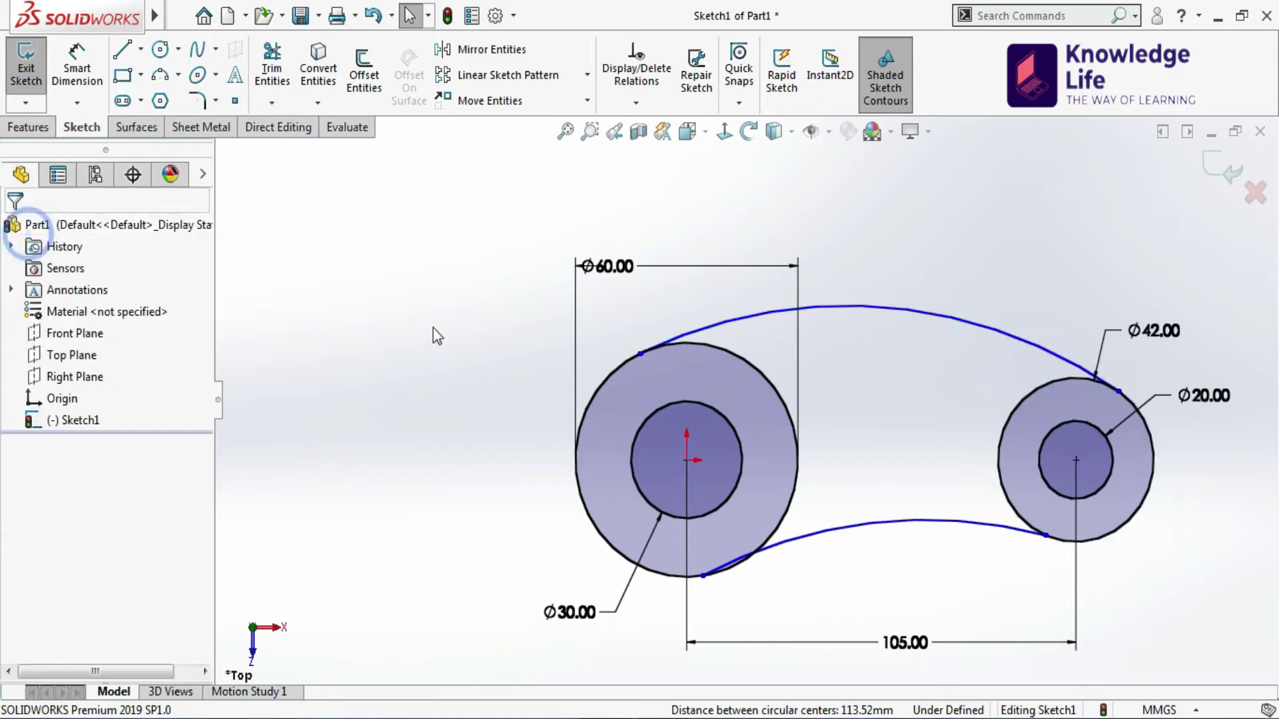
Add a Tangent relation between the lower arc and the 60 mm circle
{"action": "left_click", "coordinate": [784, 527]}
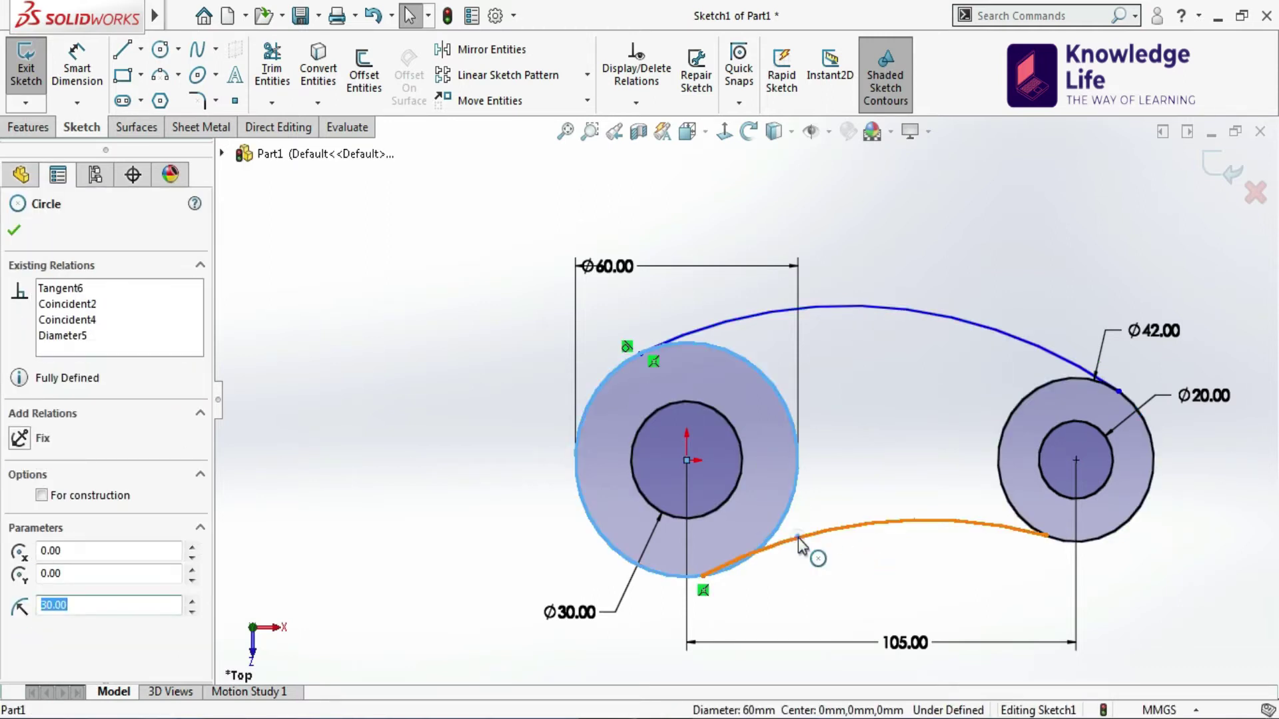
{"action": "left_click", "coordinate": [798, 538], "text": "ctrl"}
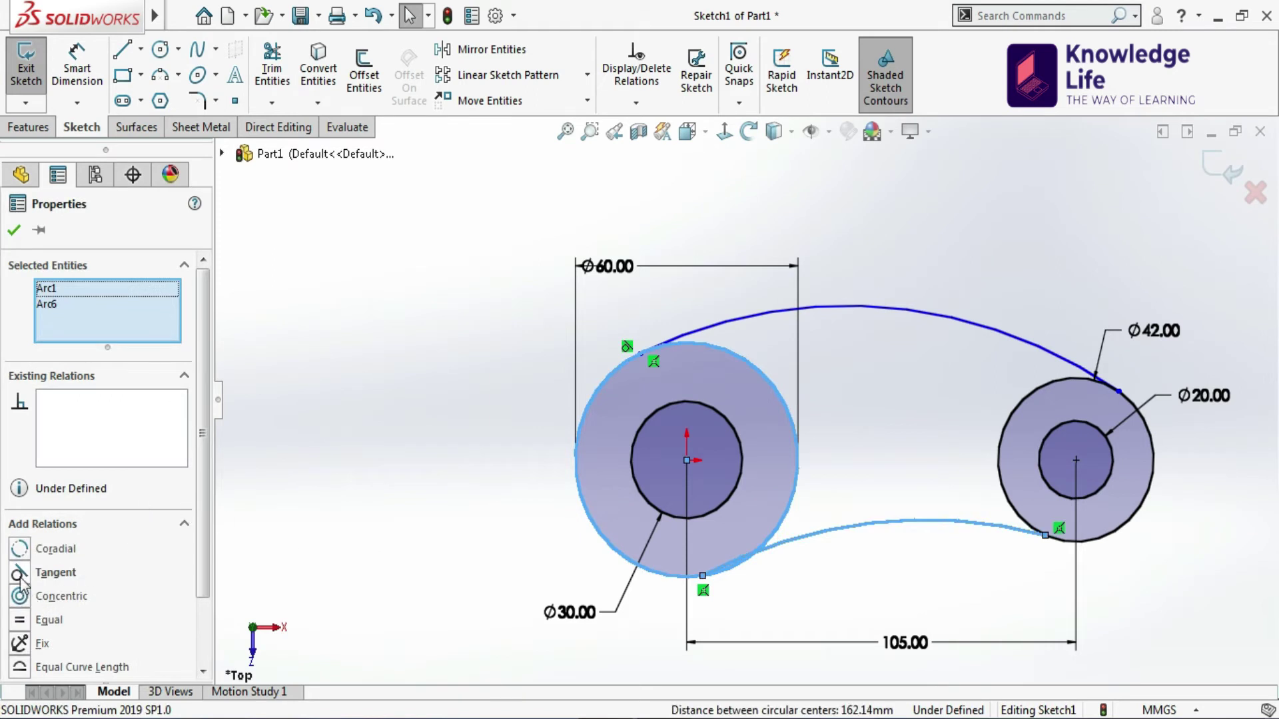
{"action": "left_click", "coordinate": [20, 574]}
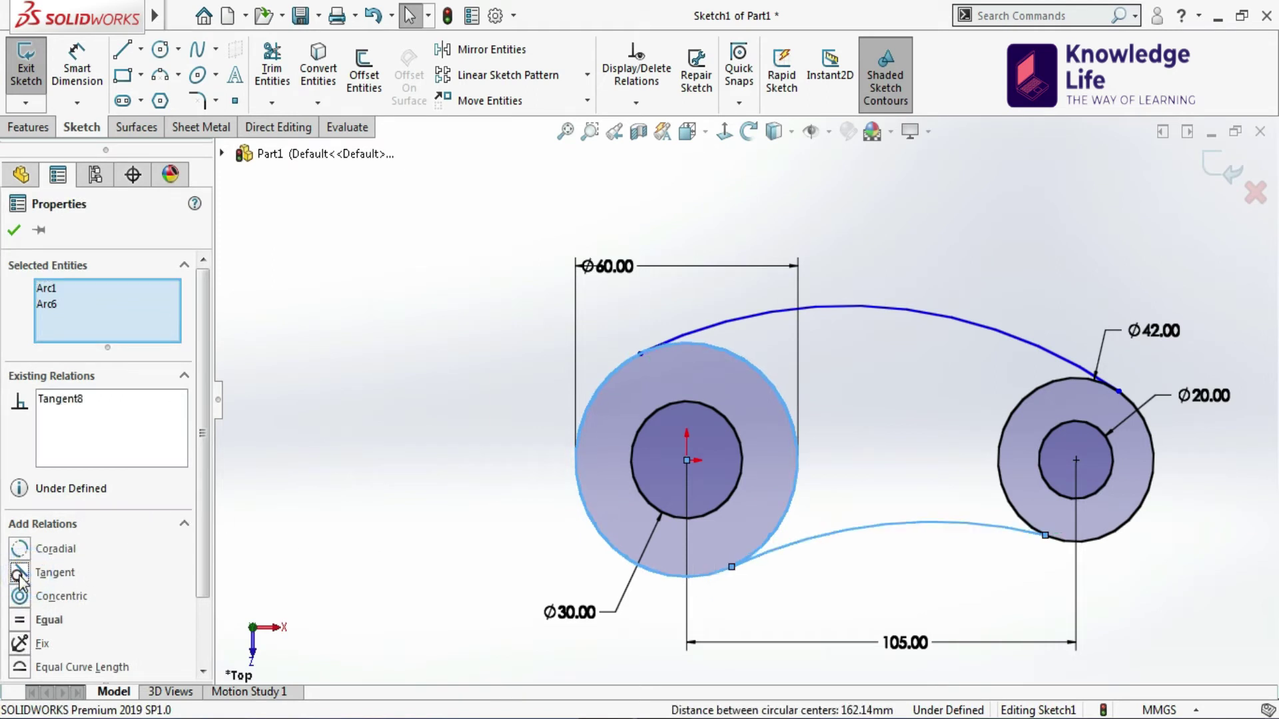
{"action": "left_click", "coordinate": [14, 234]}
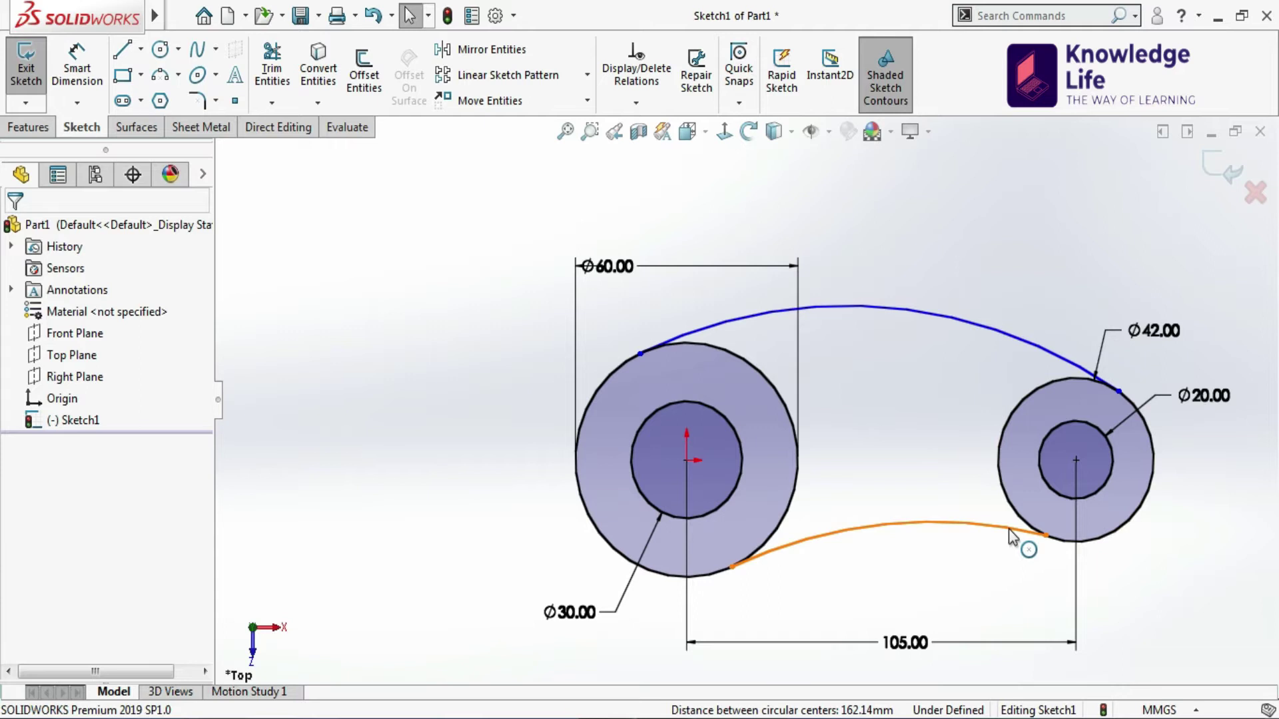
Add a Tangent relation between the lower arc and the 42 mm circle
{"action": "left_click", "coordinate": [1012, 523]}
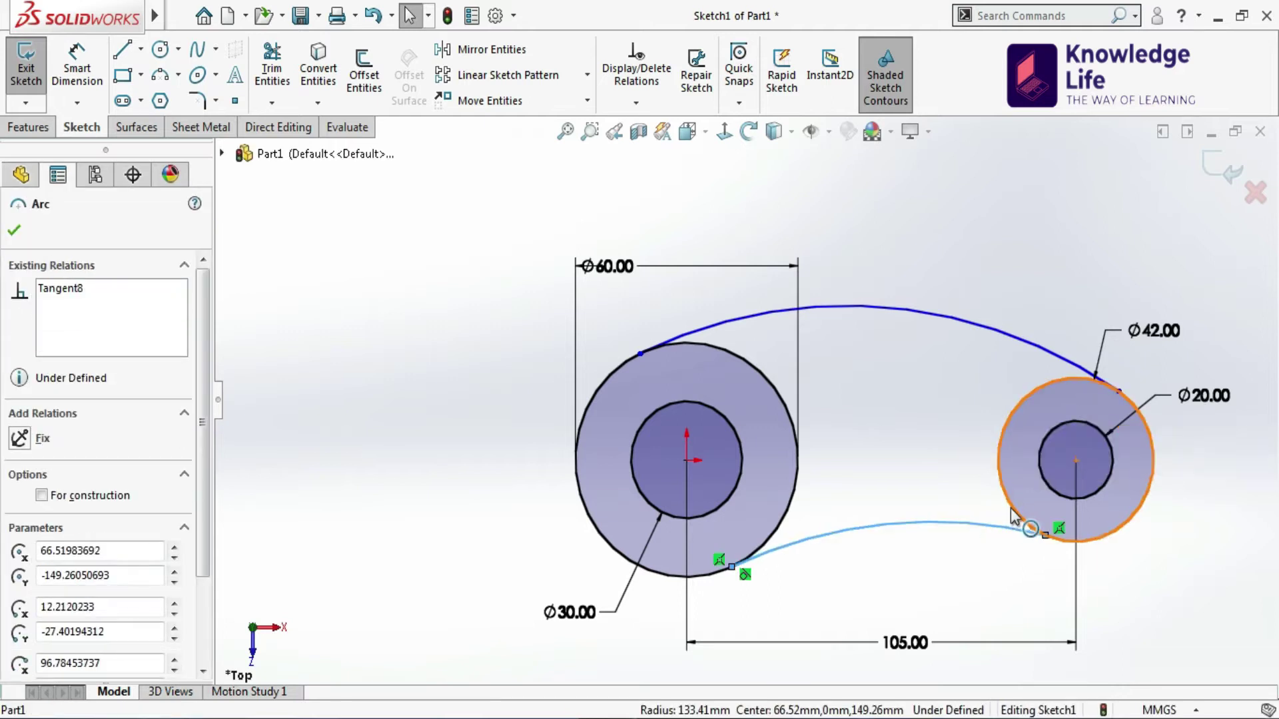
{"action": "left_click", "coordinate": [1007, 507], "text": "ctrl"}
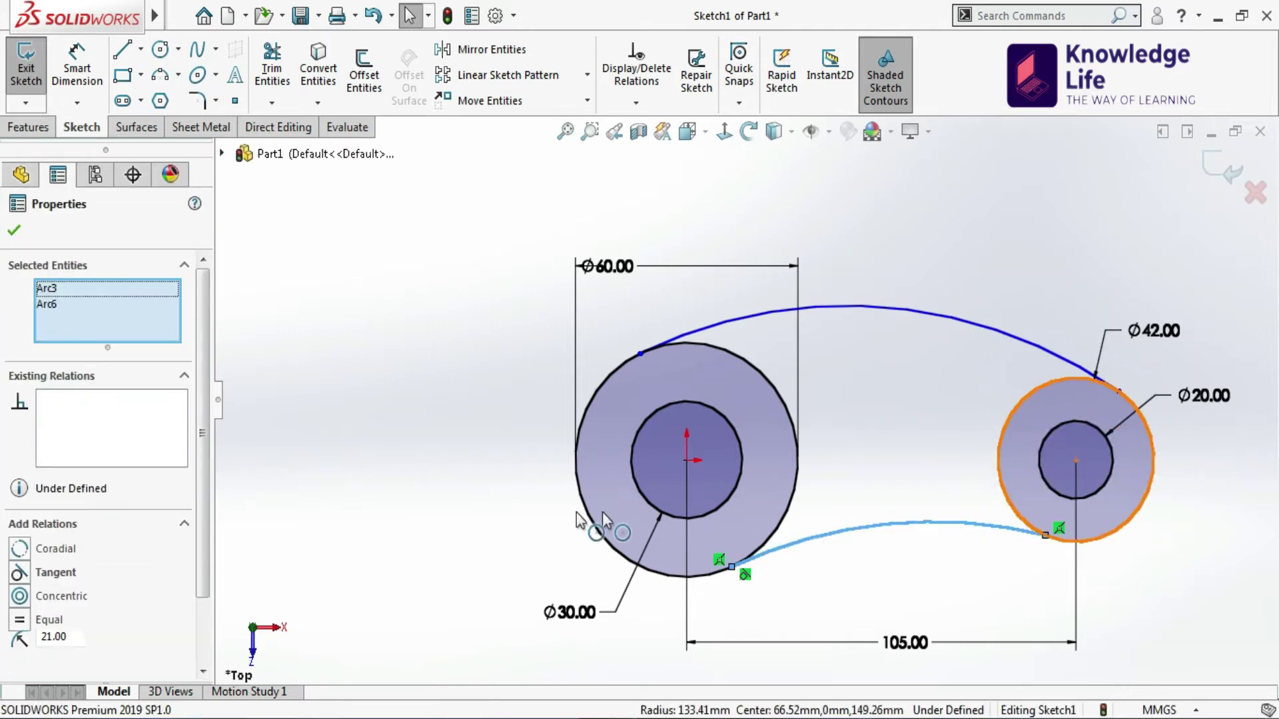
{"action": "left_click", "coordinate": [18, 575]}
{"action": "left_click", "coordinate": [13, 230]}
Dimension the upper arc with a radius of 115 mm
{"action": "left_click", "coordinate": [76, 66]}
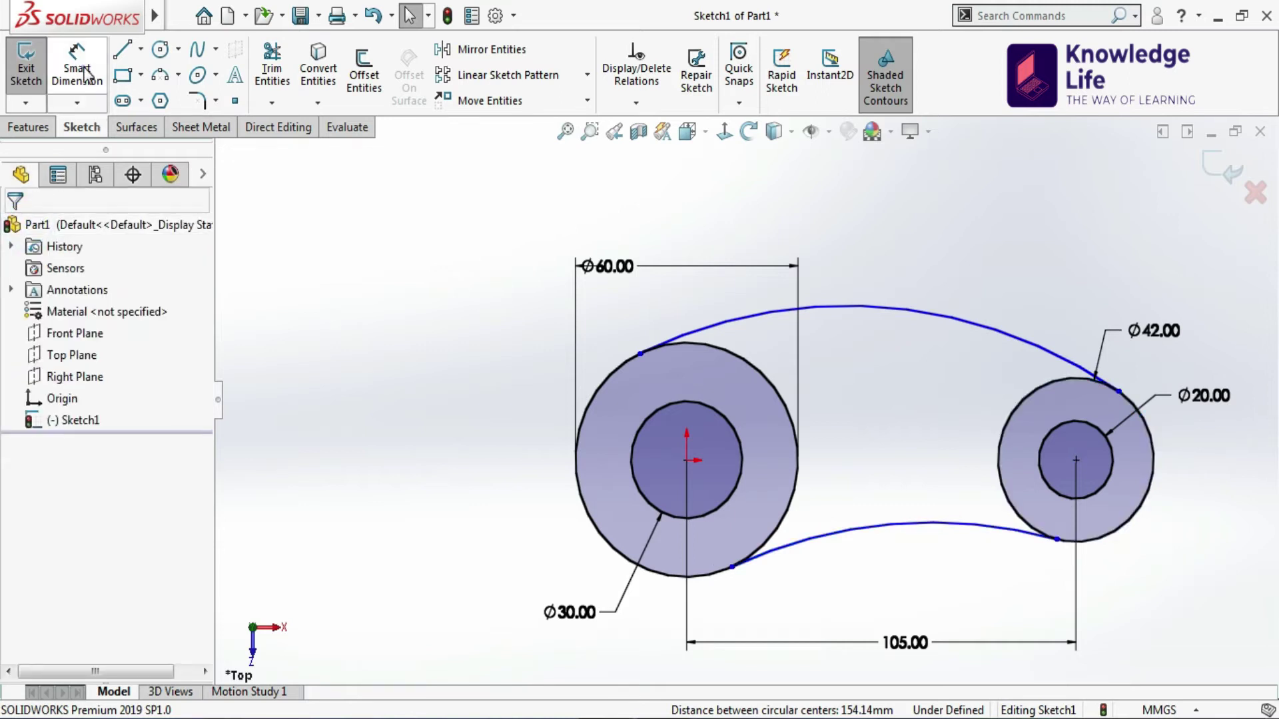
{"action": "left_click", "coordinate": [903, 308]}
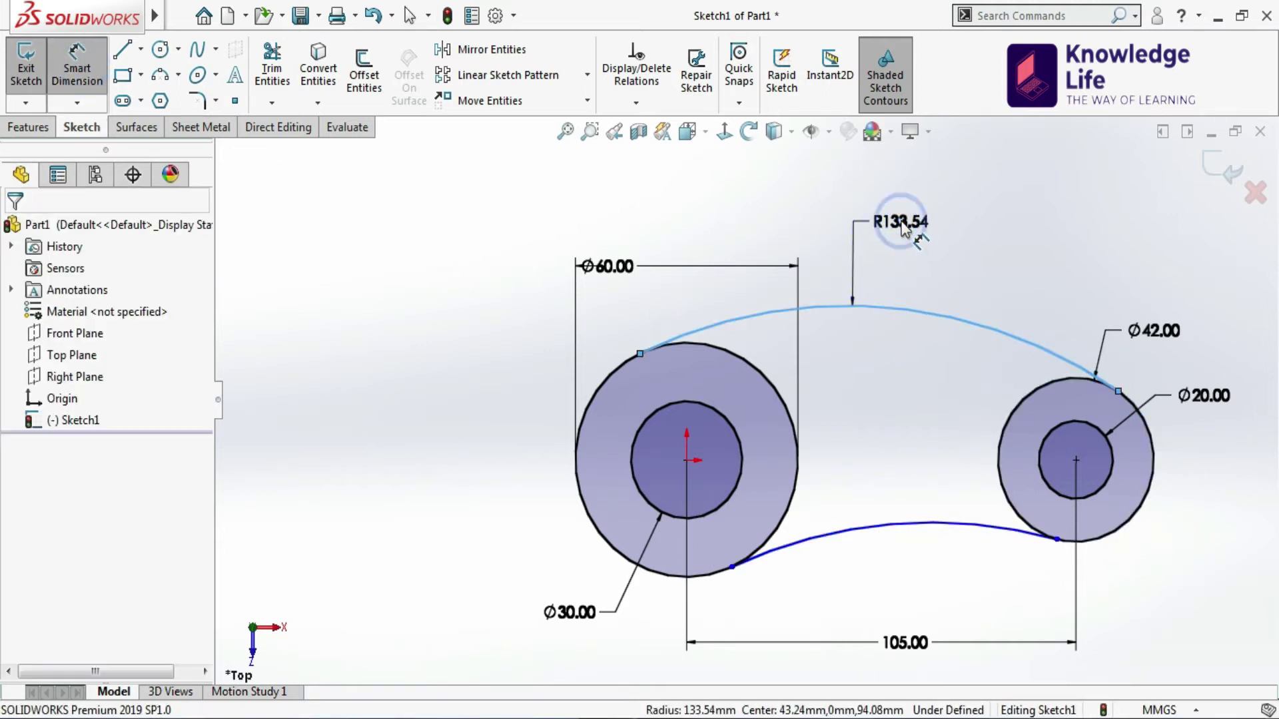
{"action": "left_click", "coordinate": [903, 225]}
{"action": "type", "text": "115"}
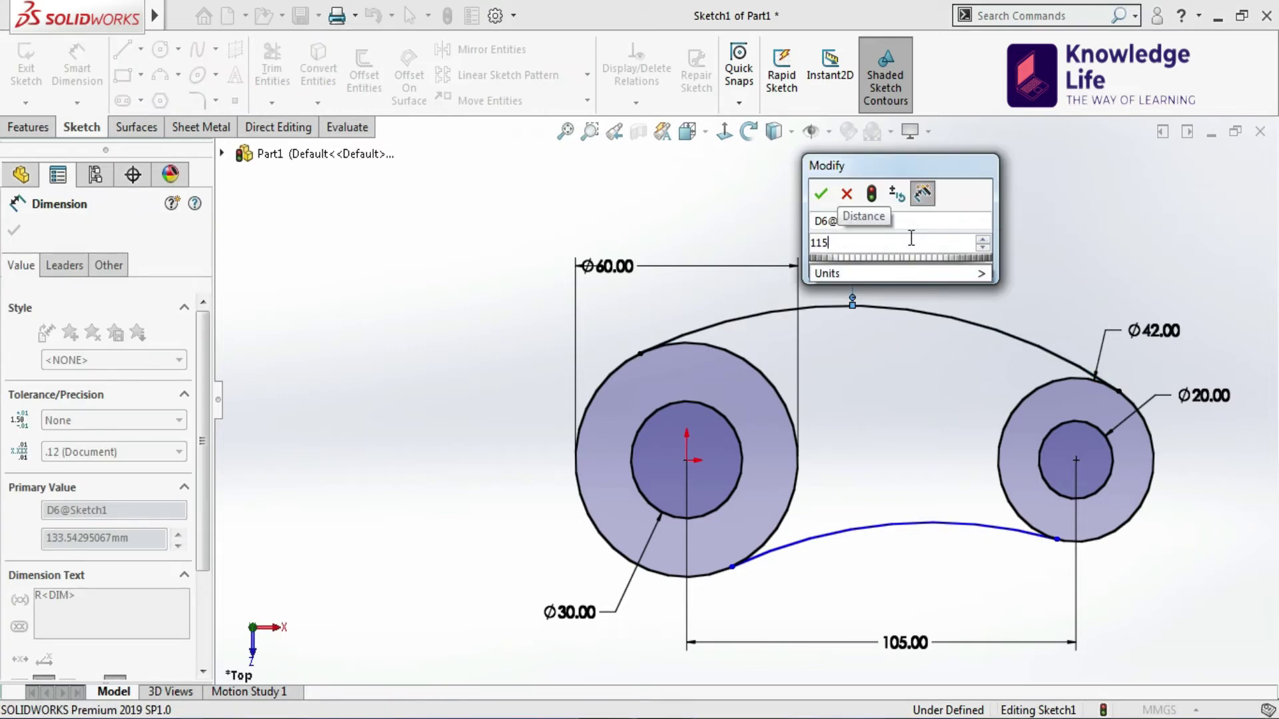
{"action": "key", "text": "Return"}
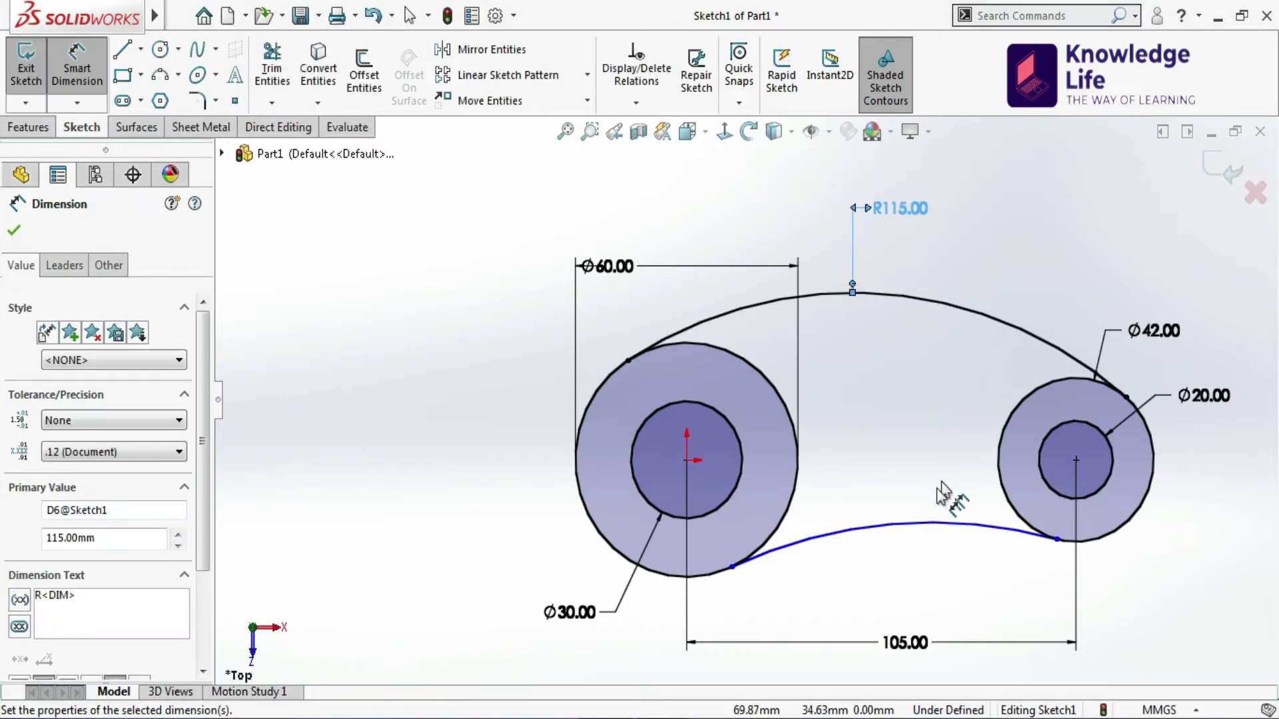
Dimension the lower arc with a radius of 60 mm
{"action": "left_click", "coordinate": [918, 528]}
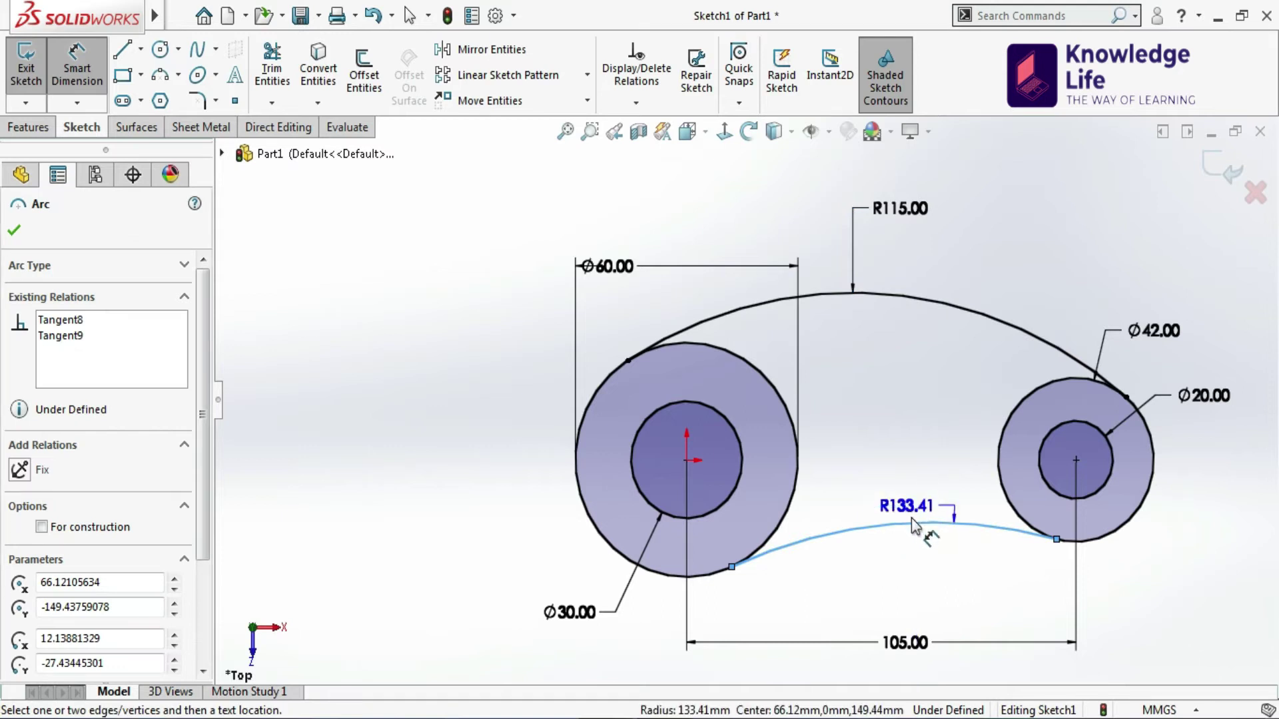
{"action": "left_click", "coordinate": [937, 586]}
{"action": "type", "text": "60"}
{"action": "key", "text": "Return"}
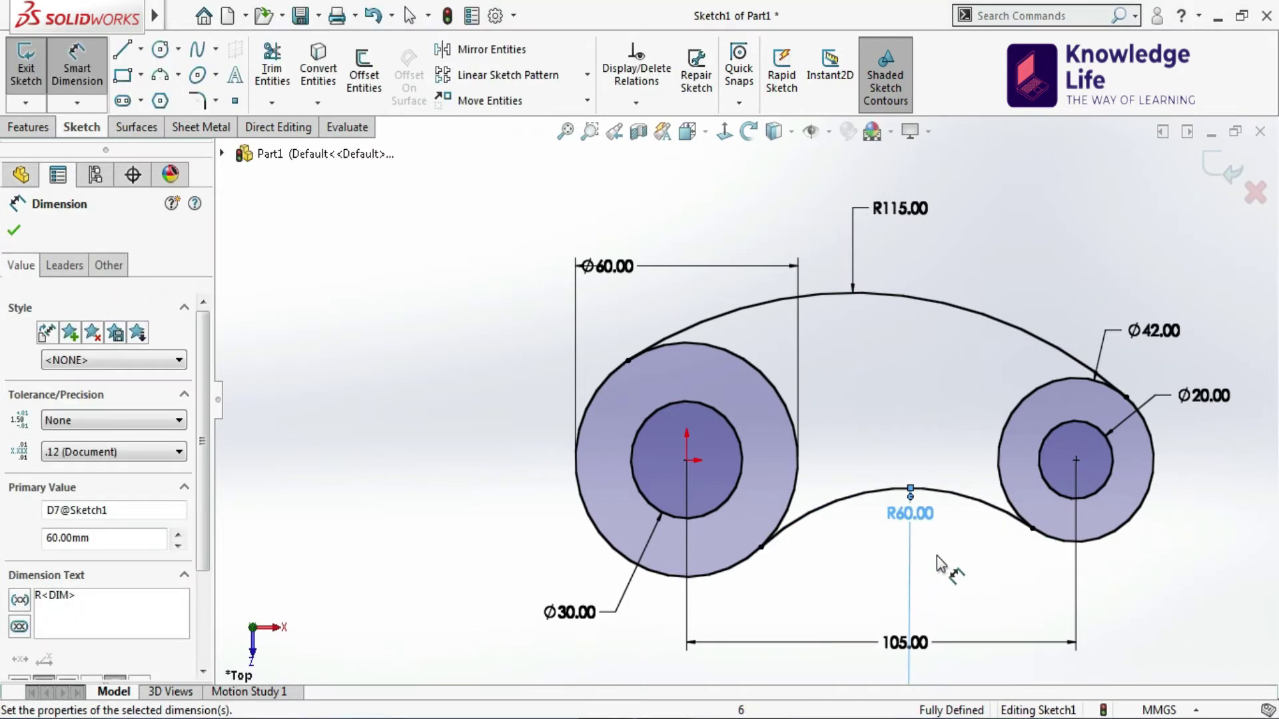
{"action": "scroll", "coordinate": [939, 547], "scroll_direction": "down", "scroll_amount": 2}
{"action": "key", "text": "Escape"}
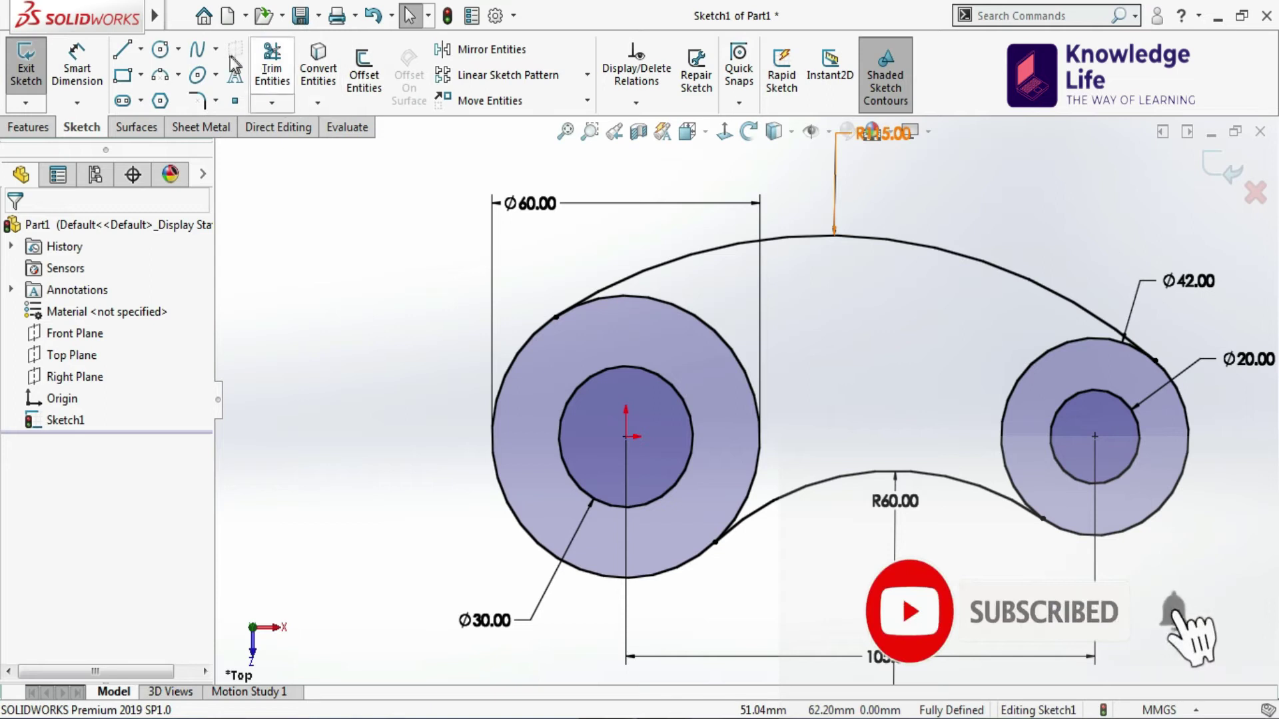
Offset the upper arc 8 mm towards the inside of the profile, with chain selection off
{"action": "left_click", "coordinate": [363, 80]}
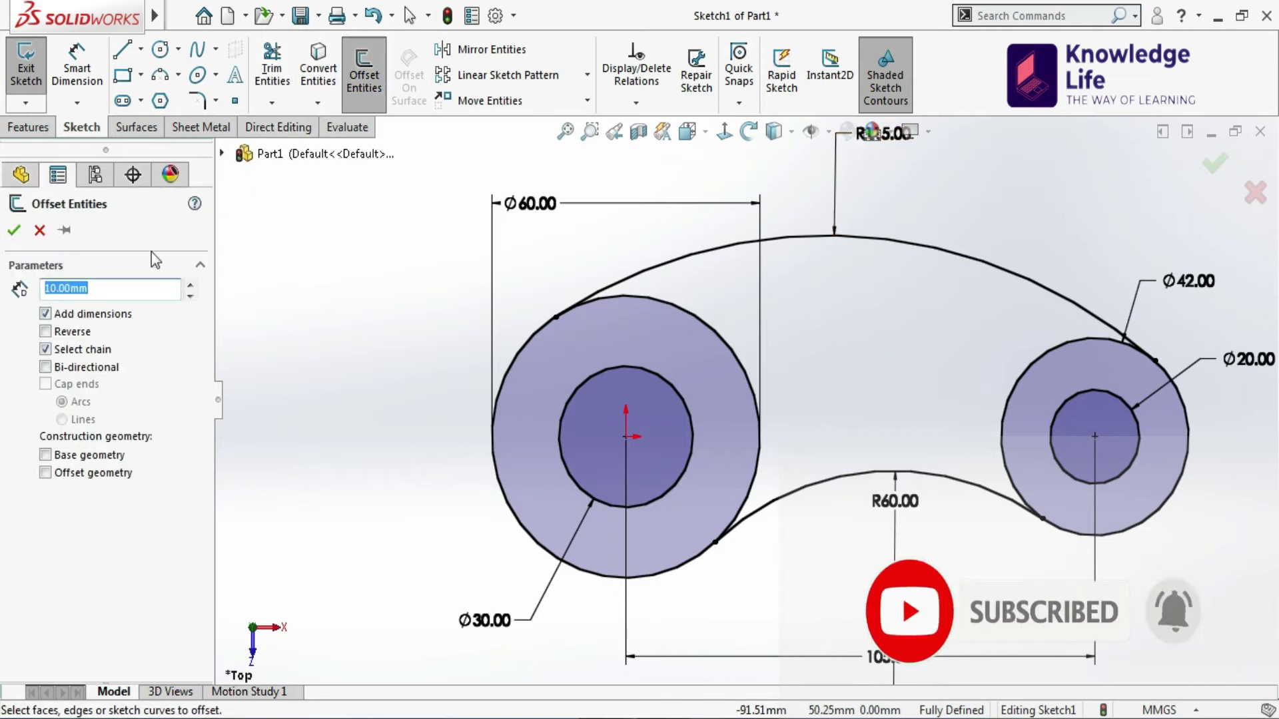
{"action": "left_click", "coordinate": [45, 349]}
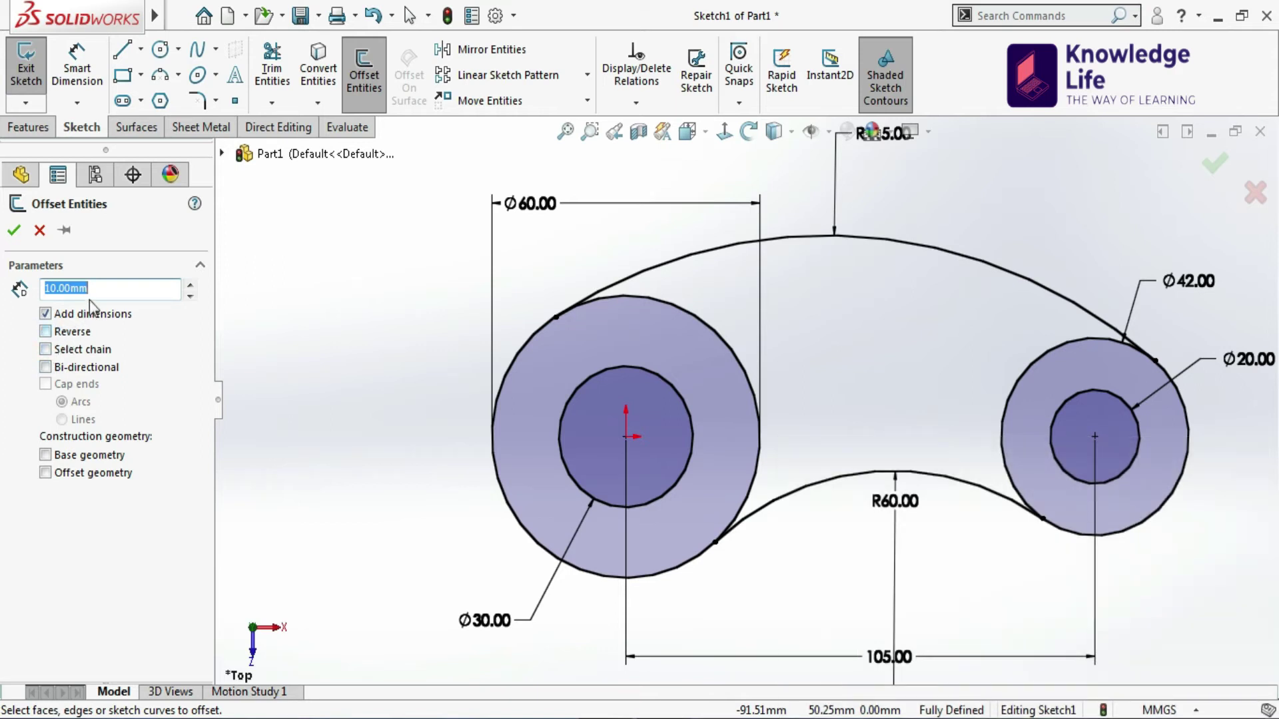
{"action": "left_click_drag", "start_coordinate": [10, 257], "coordinate": [4, 250]}
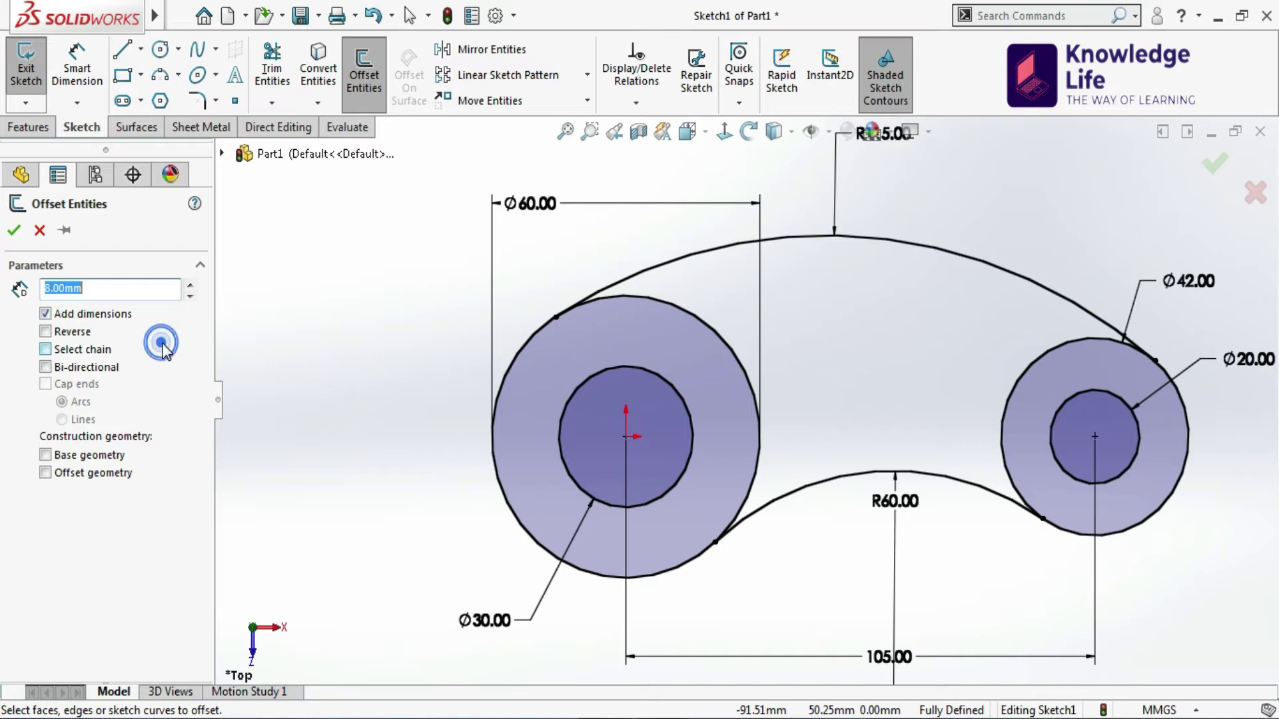
{"action": "left_click", "coordinate": [798, 241]}
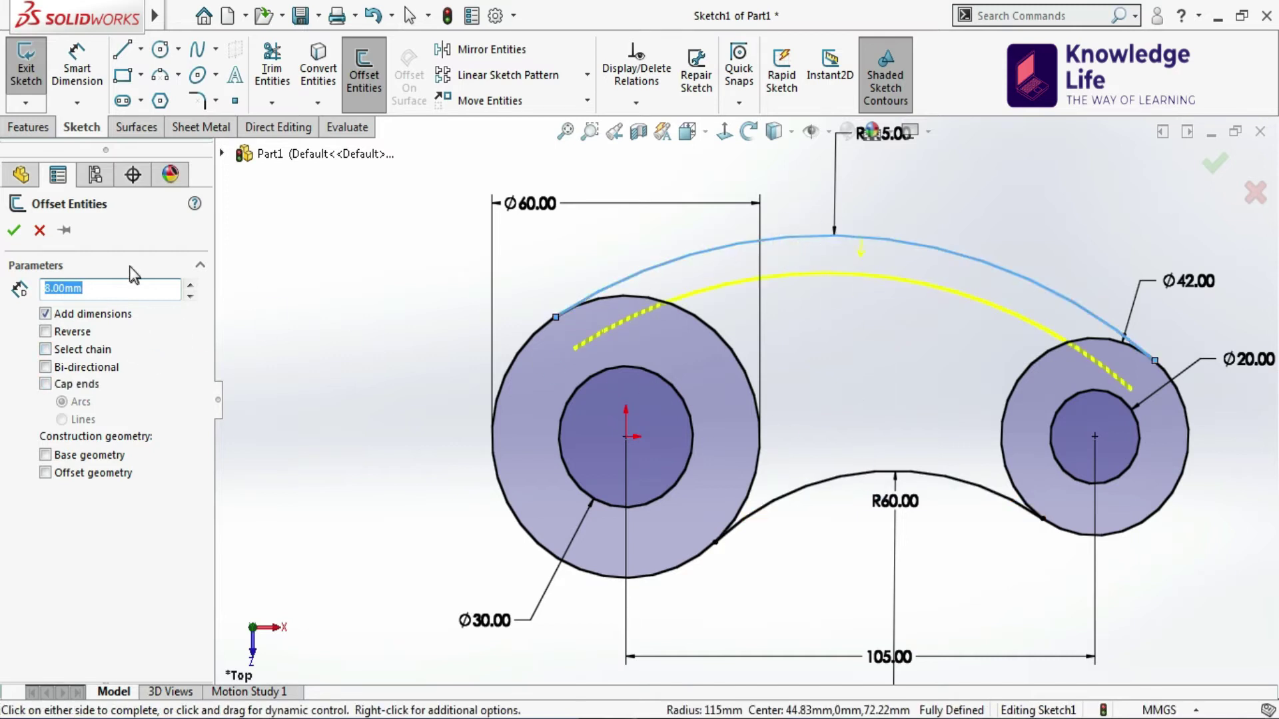
{"action": "left_click", "coordinate": [13, 231]}
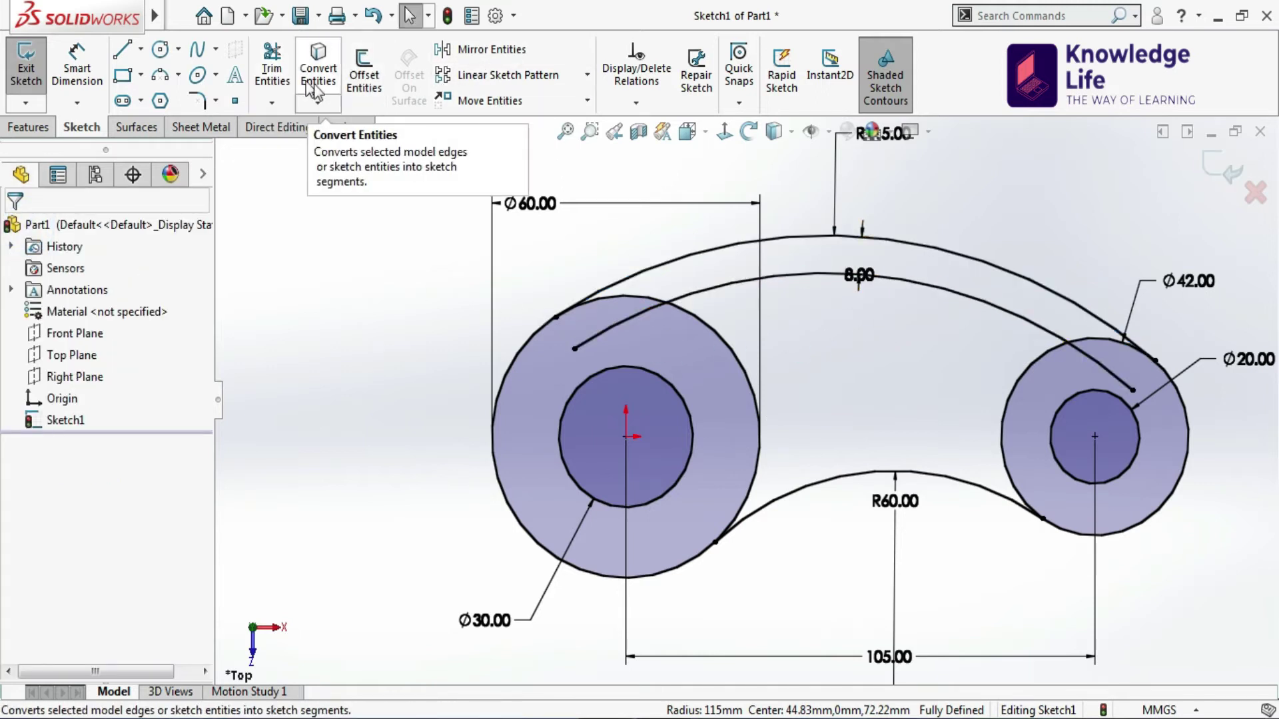
Offset the lower arc 8 mm towards the inside of the profile, using the reversed direction
{"action": "left_click", "coordinate": [363, 77]}
{"action": "left_click", "coordinate": [860, 476]}
{"action": "left_click", "coordinate": [45, 332]}
{"action": "left_click", "coordinate": [14, 231]}
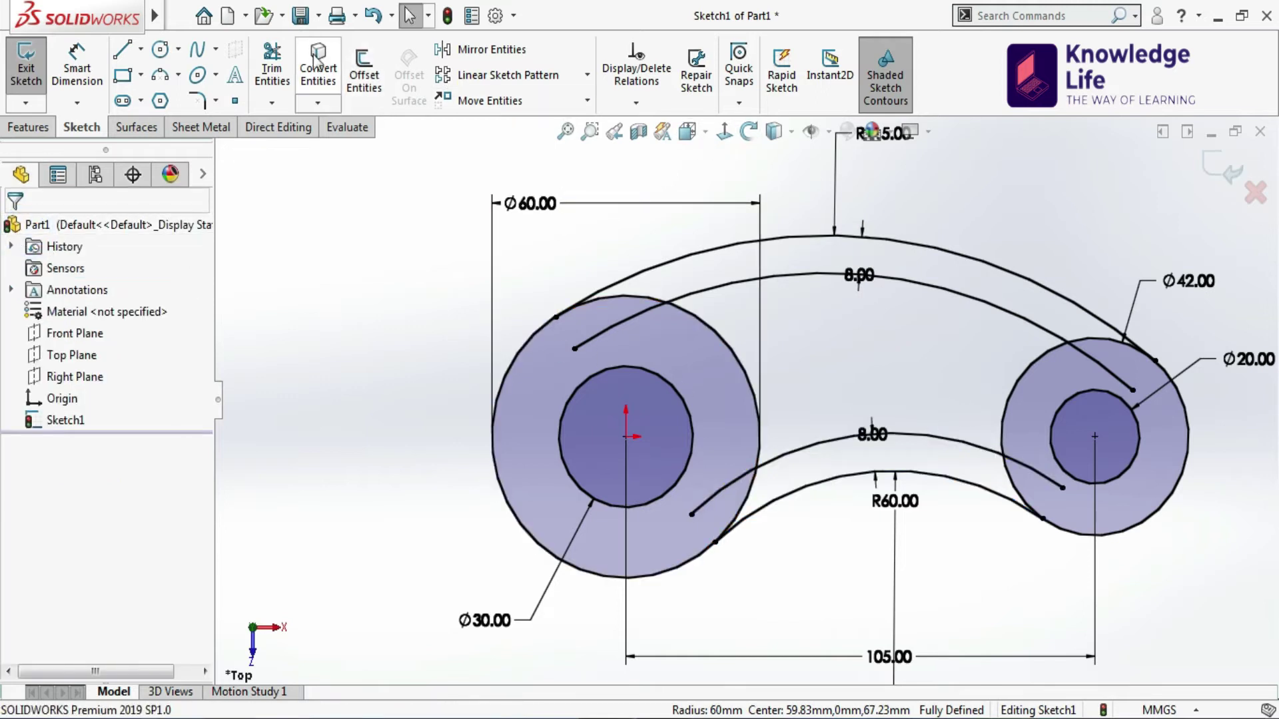
Trim the ends of both offset arcs that lie inside the two outer circles, and finish the sketch
{"action": "left_click", "coordinate": [271, 66]}
{"action": "scroll", "coordinate": [733, 387], "scroll_direction": "down", "scroll_amount": 3}
{"action": "left_click_drag", "start_coordinate": [577, 280], "coordinate": [562, 272]}
{"action": "left_click_drag", "start_coordinate": [705, 514], "coordinate": [705, 530]}
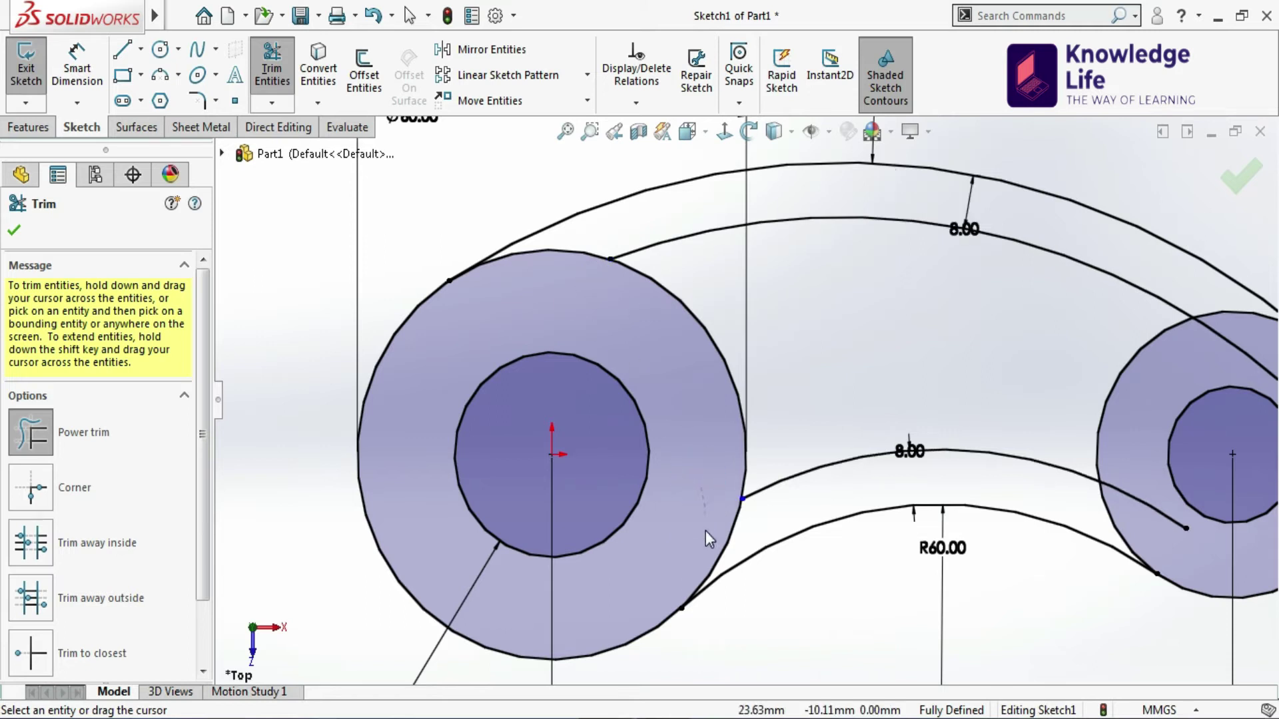
{"action": "left_click_drag", "start_coordinate": [1131, 510], "coordinate": [1121, 481]}
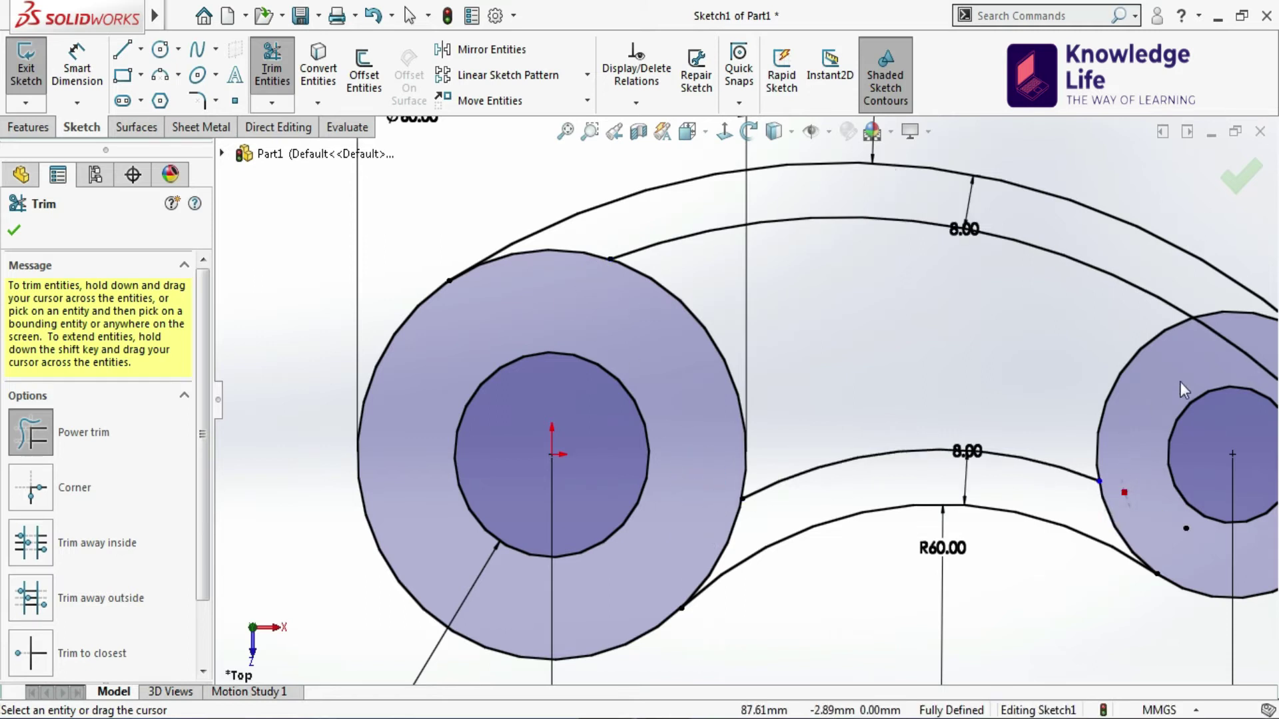
{"action": "scroll", "coordinate": [1205, 365], "scroll_direction": "up", "scroll_amount": 2}
{"action": "scroll", "coordinate": [1093, 371], "scroll_direction": "down", "scroll_amount": 2}
{"action": "left_click_drag", "start_coordinate": [1089, 373], "coordinate": [1024, 372]}
{"action": "scroll", "coordinate": [745, 401], "scroll_direction": "up", "scroll_amount": 2}
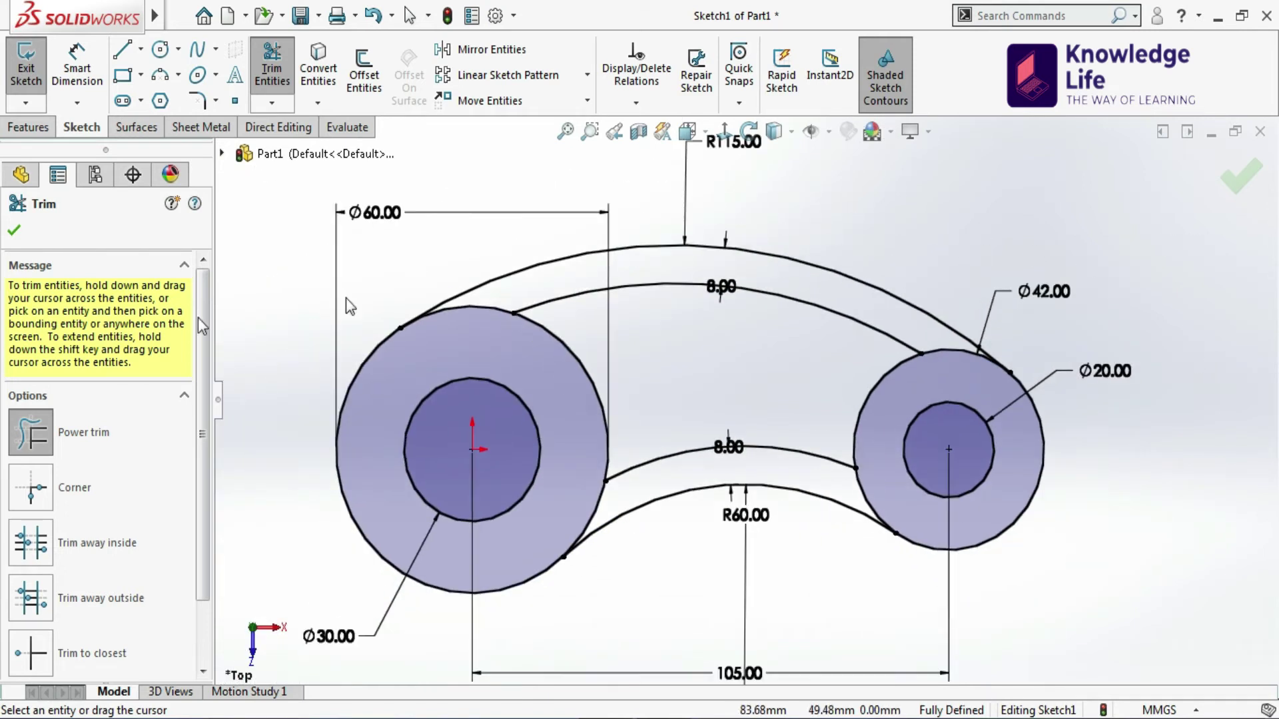
{"action": "left_click", "coordinate": [15, 230]}
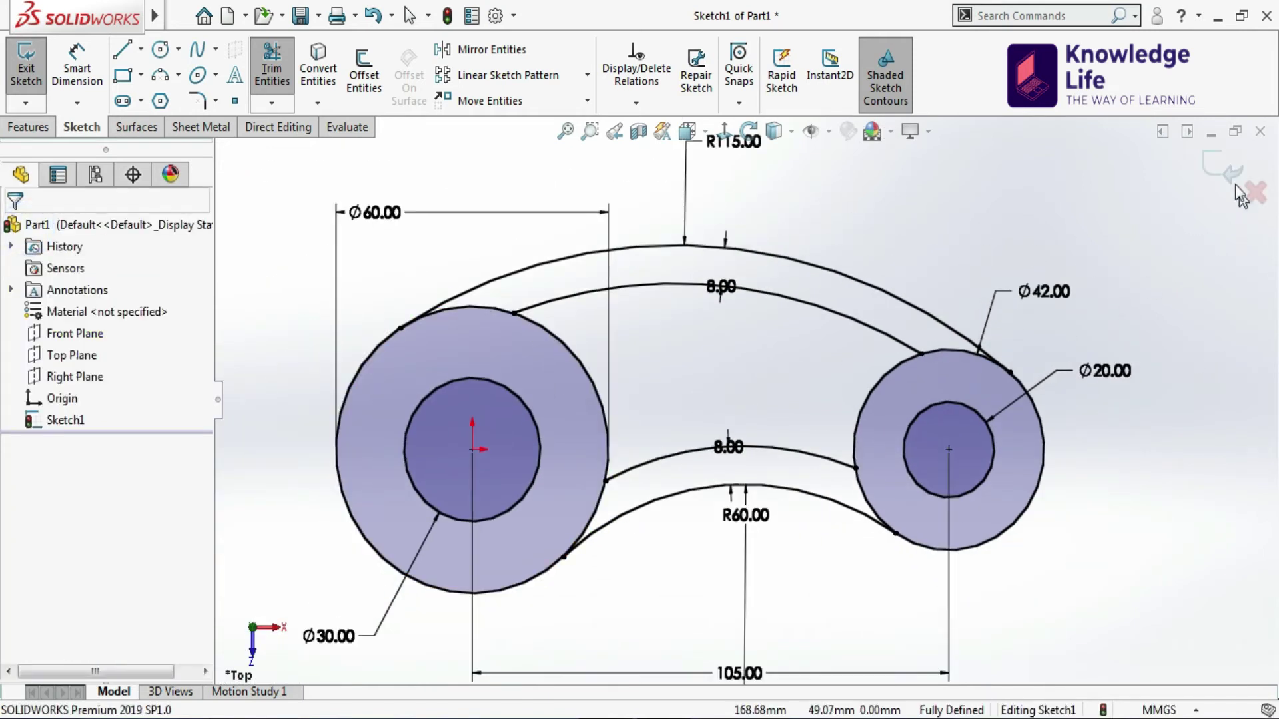
{"action": "left_click", "coordinate": [1221, 166]}
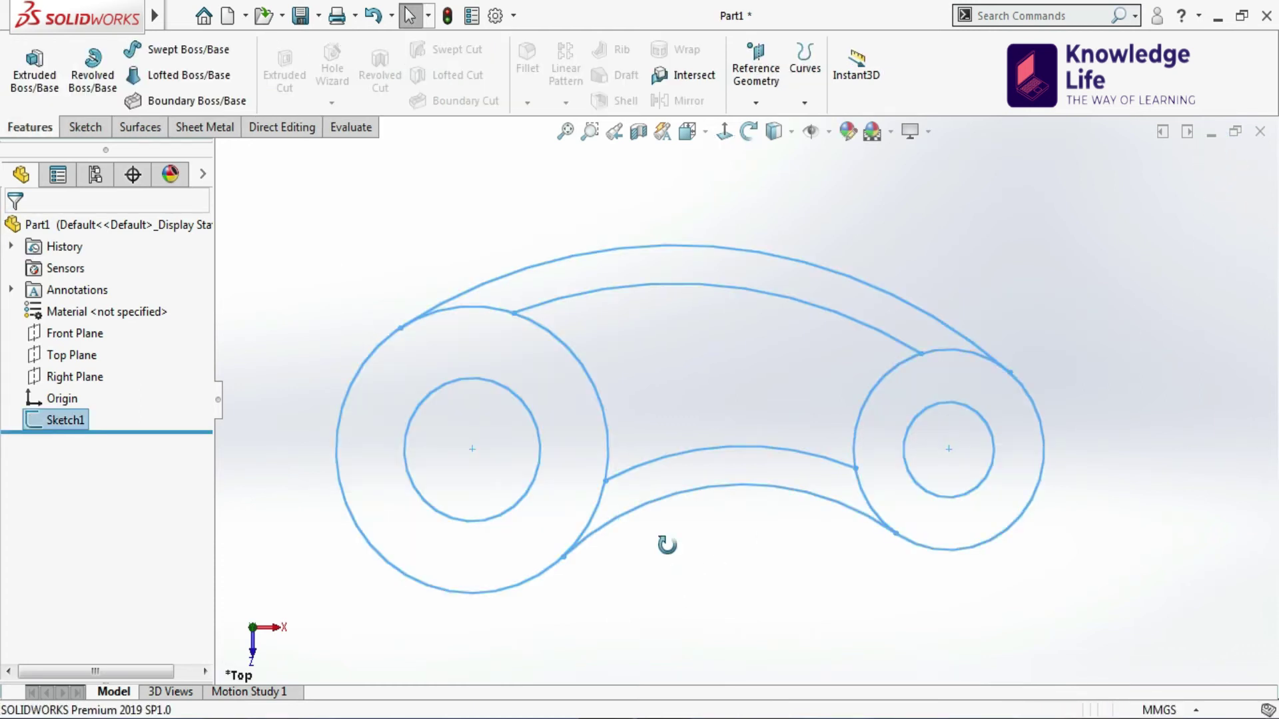
Extrude only the two ring regions between the concentric circles by 20 mm, using Mid Plane
{"action": "middle_click_drag", "start_coordinate": [680, 580], "coordinate": [676, 491]}
{"action": "left_click", "coordinate": [35, 63]}
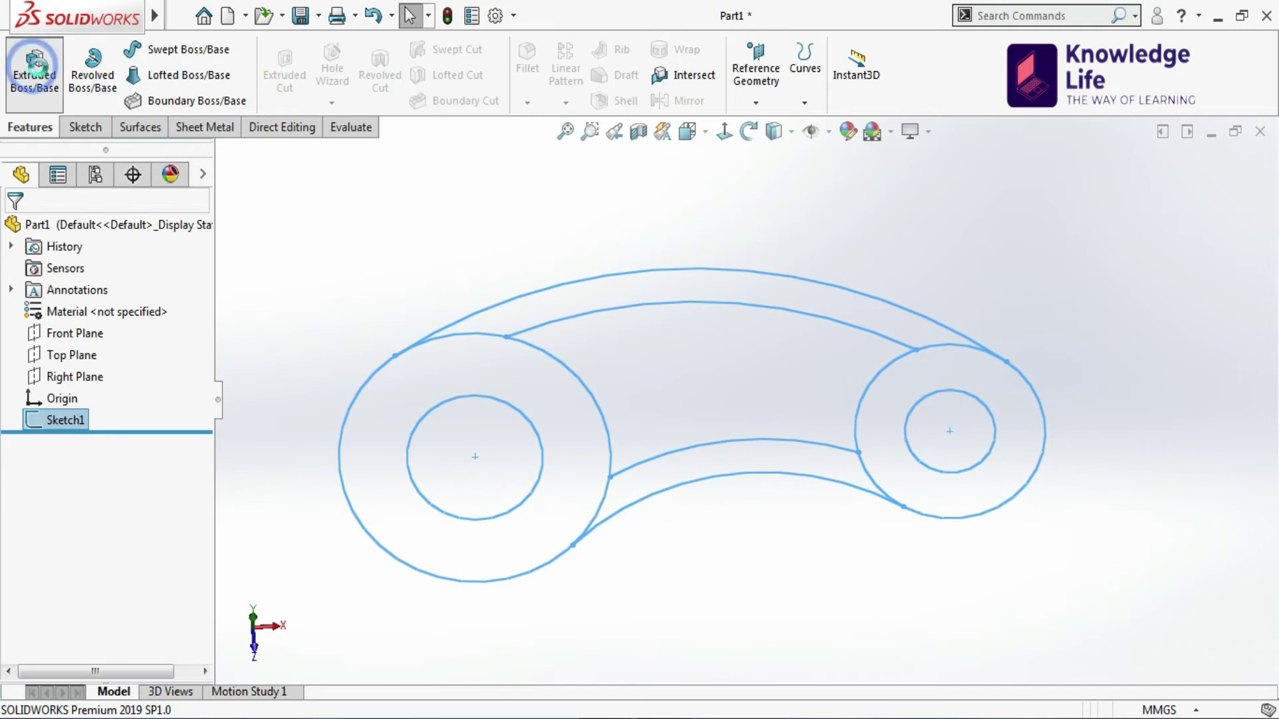
{"action": "left_click", "coordinate": [110, 599]}
{"action": "left_click", "coordinate": [567, 496]}
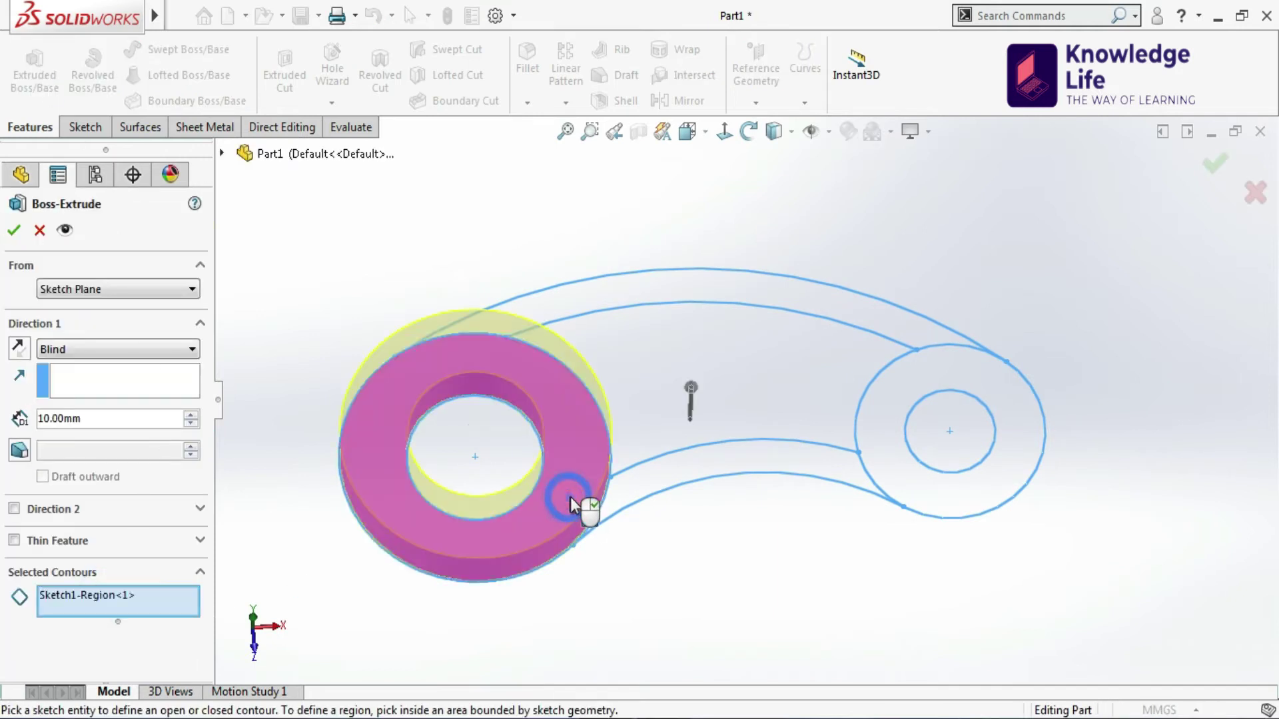
{"action": "left_click", "coordinate": [922, 378]}
{"action": "left_click", "coordinate": [150, 346]}
{"action": "left_click", "coordinate": [114, 432]}
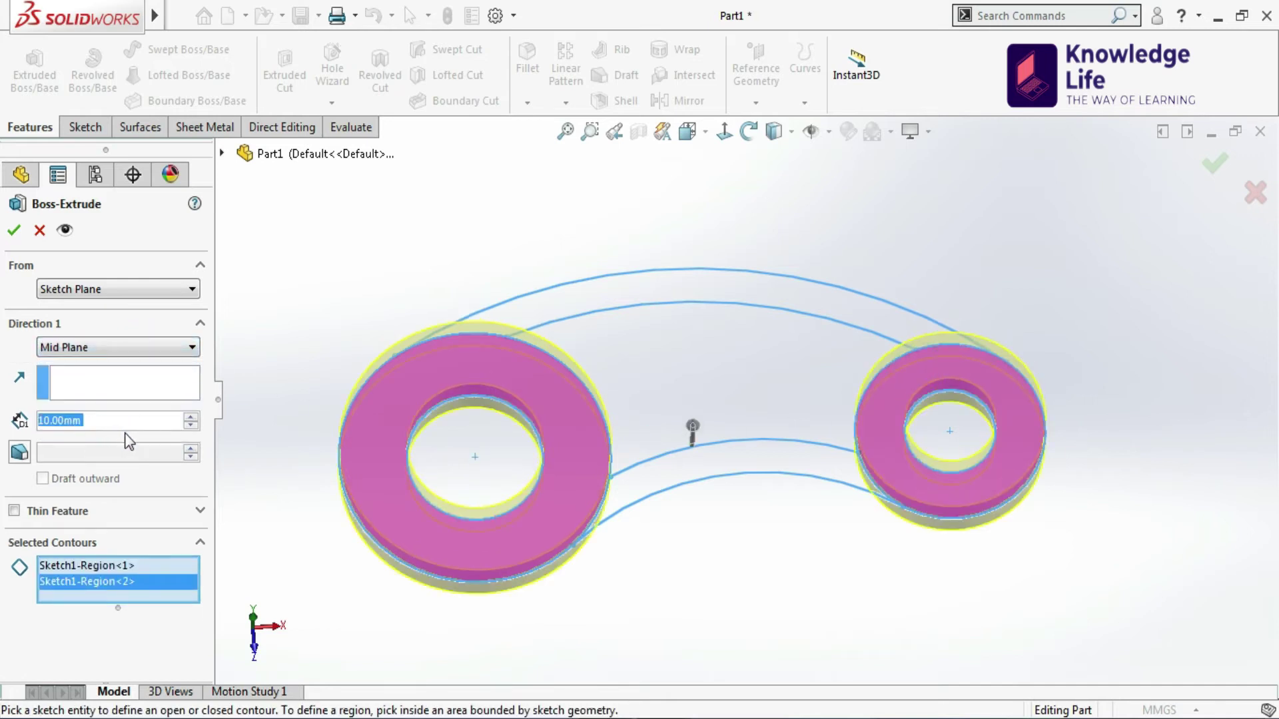
{"action": "left_click", "coordinate": [103, 422]}
{"action": "type", "text": "20"}
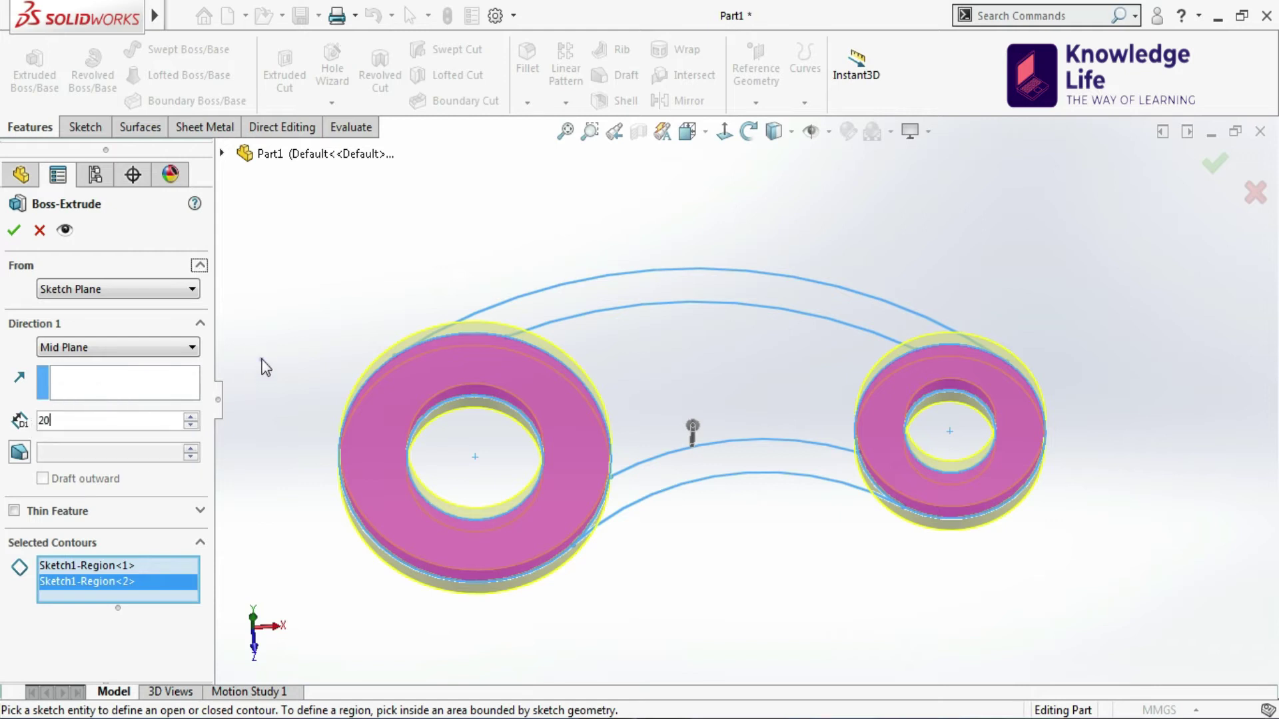
{"action": "left_click", "coordinate": [261, 359]}
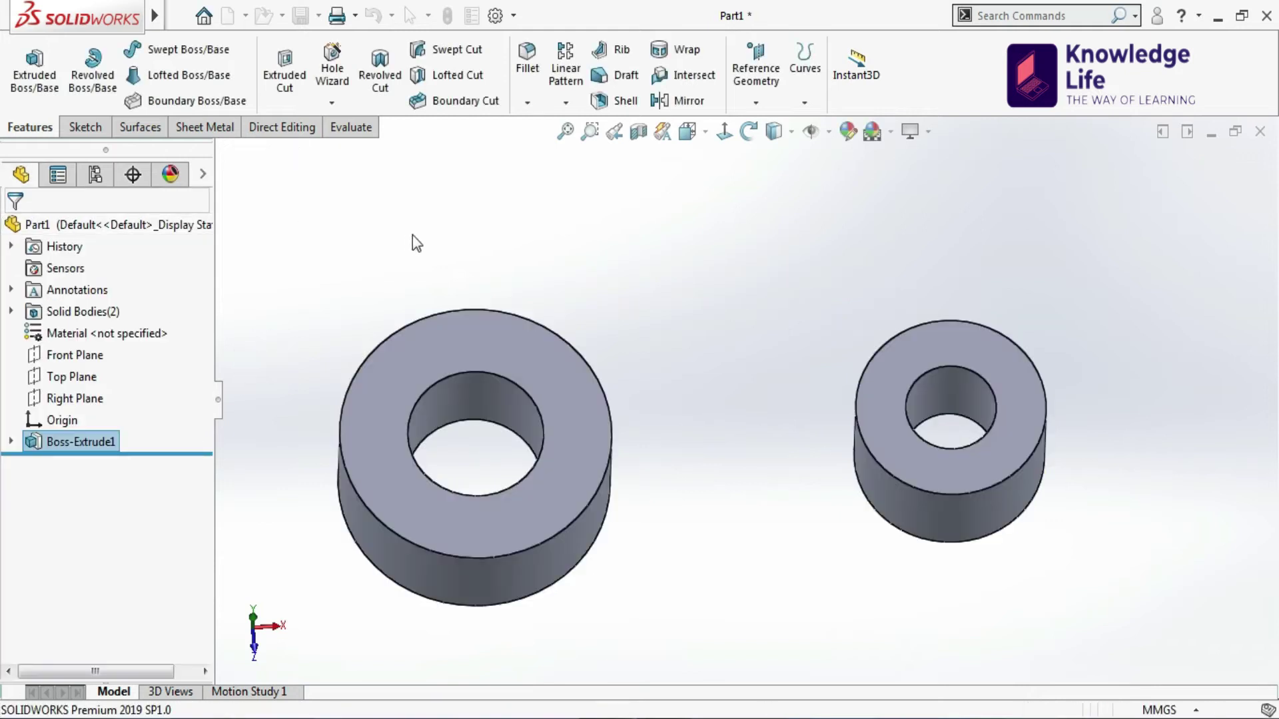
Show Sketch1, which belongs to the ring extrusion, in the model view
{"action": "left_click", "coordinate": [11, 442]}
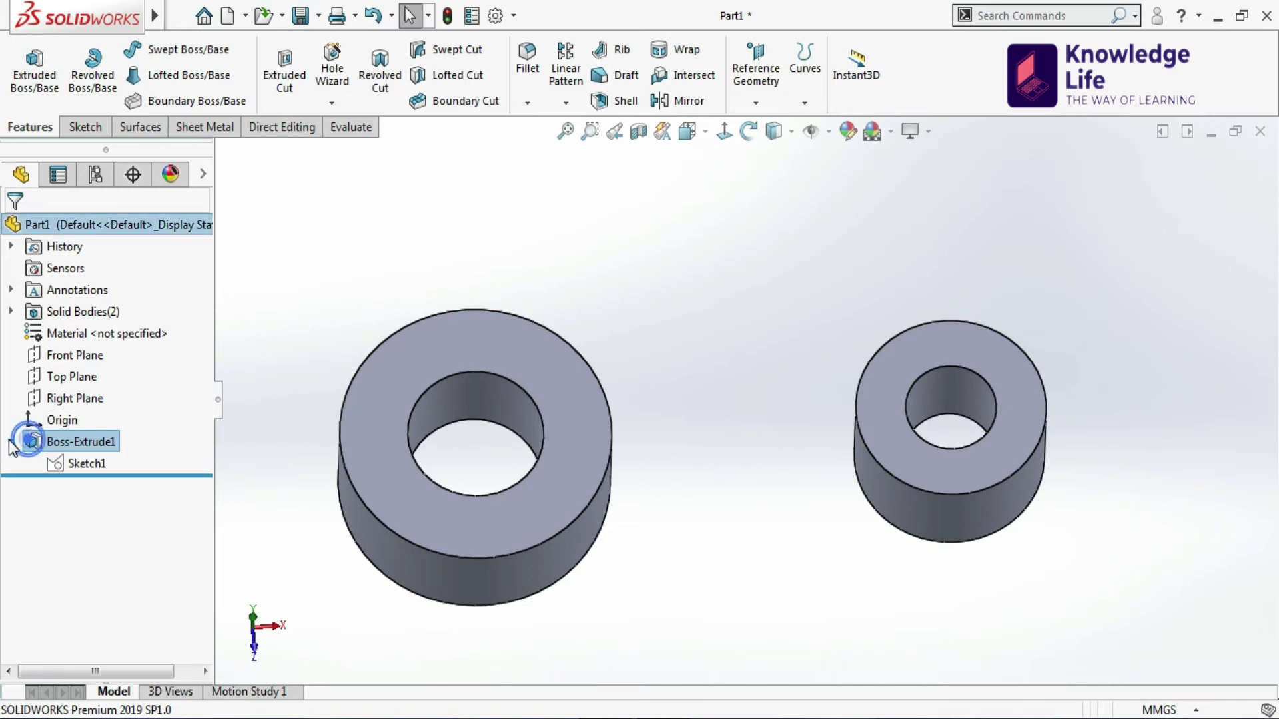
{"action": "left_click", "coordinate": [65, 464]}
{"action": "left_click", "coordinate": [80, 433]}
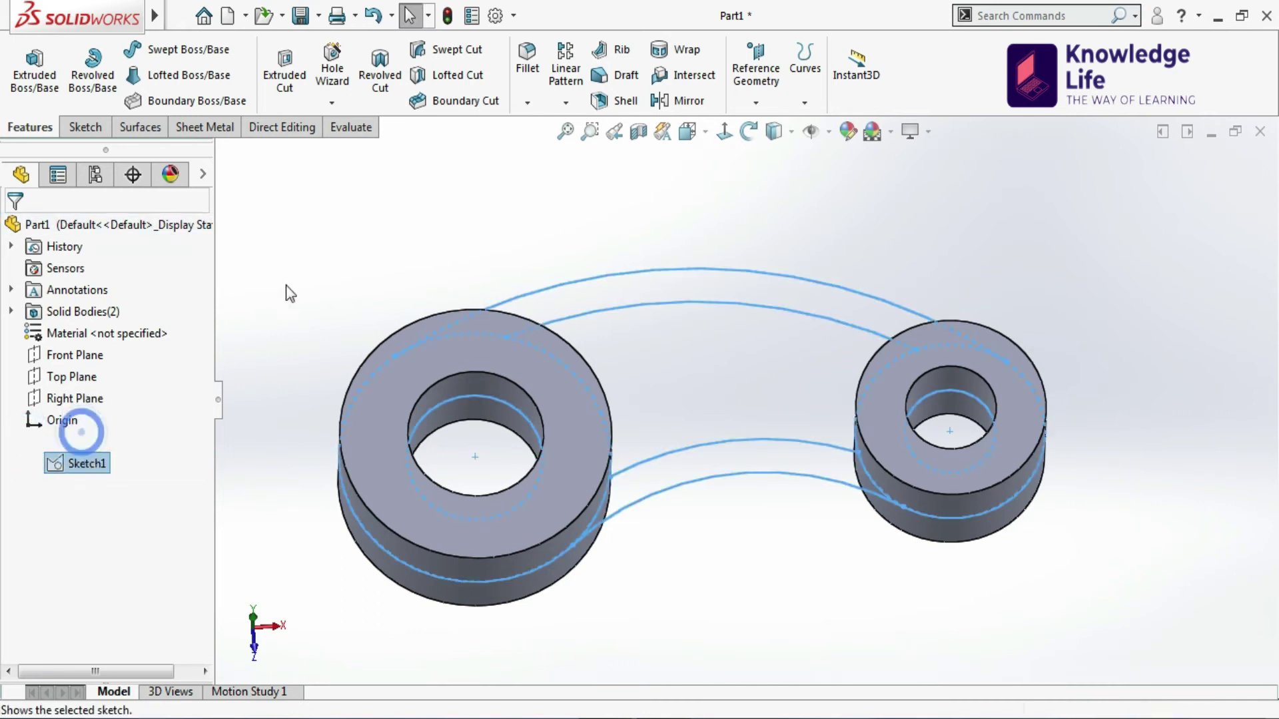
Extrude the upper and lower arc band regions of Sketch1 by 10 mm with Mid Plane, merged with the rings
{"action": "middle_click_drag", "start_coordinate": [376, 240], "coordinate": [357, 202]}
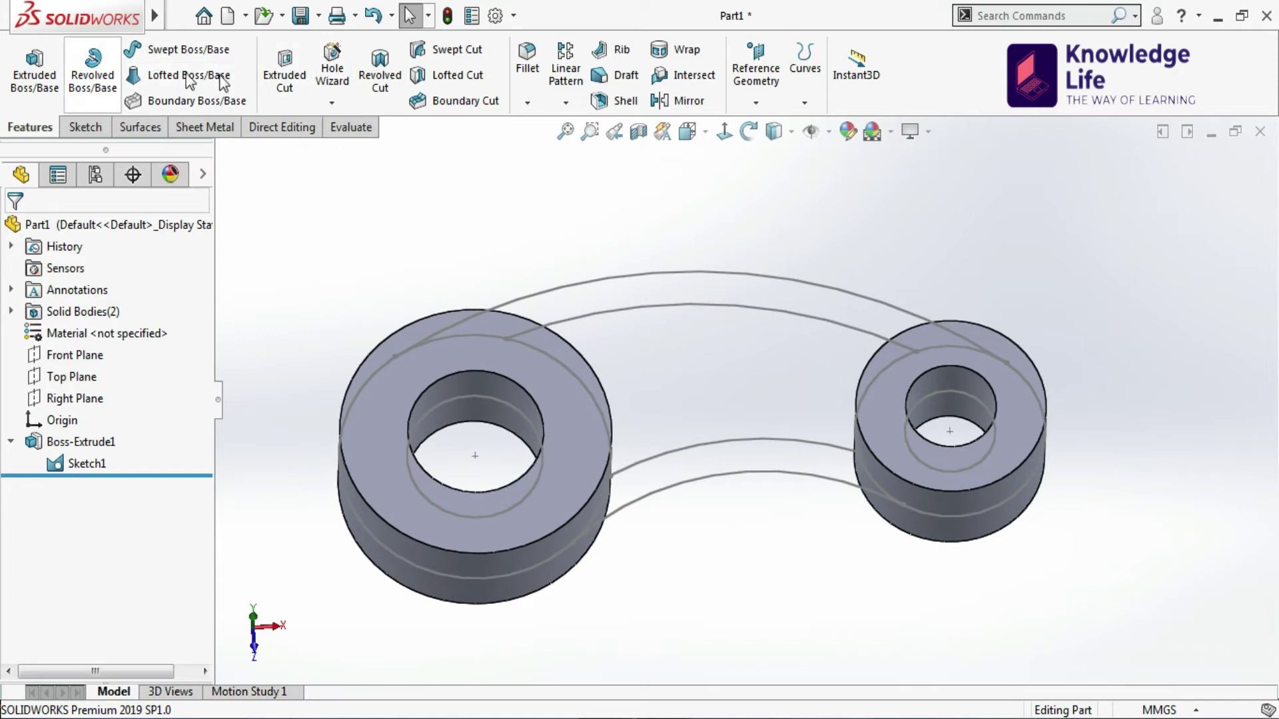
{"action": "left_click", "coordinate": [35, 70]}
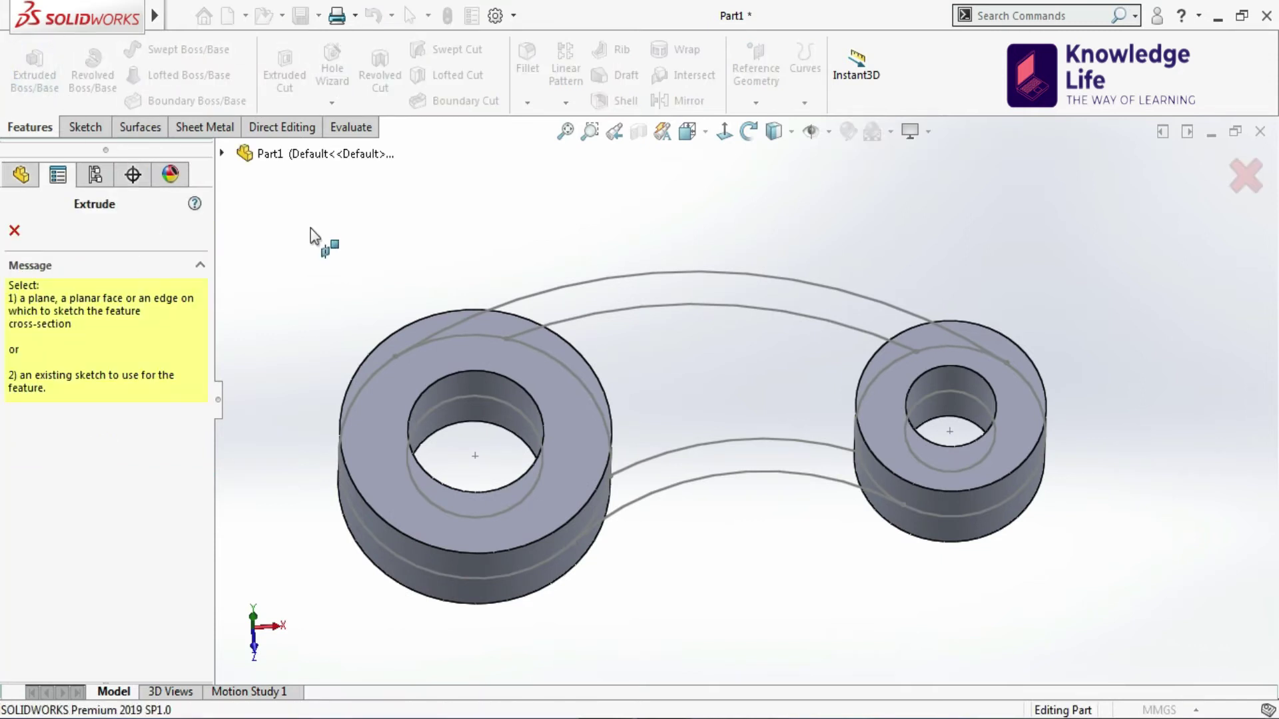
{"action": "left_click", "coordinate": [223, 152]}
{"action": "left_click", "coordinate": [243, 371]}
{"action": "left_click", "coordinate": [287, 393]}
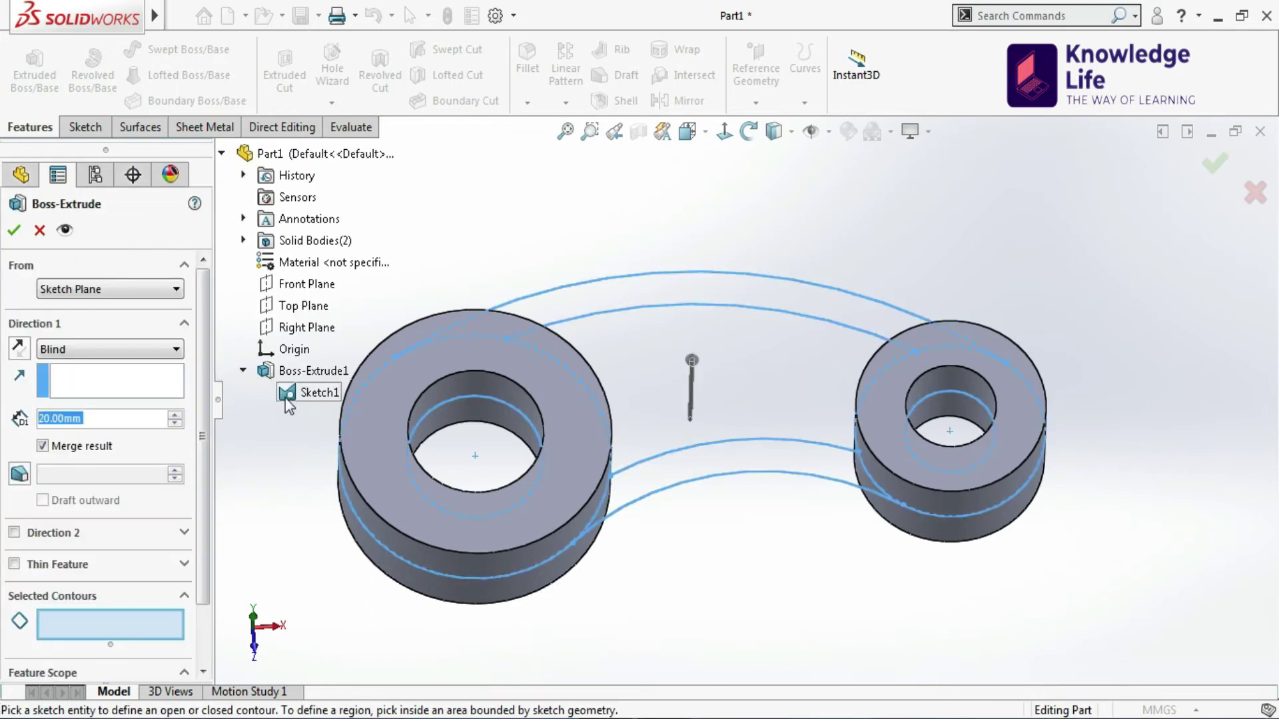
{"action": "left_click", "coordinate": [651, 290]}
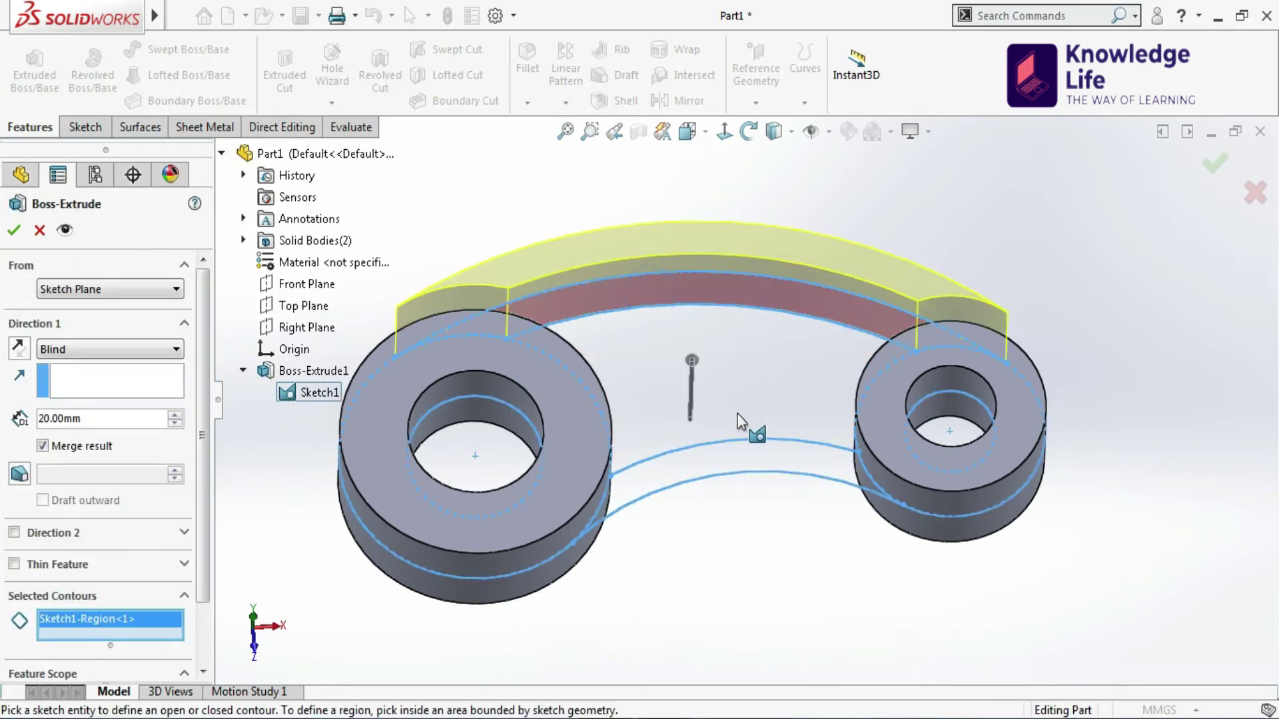
{"action": "left_click", "coordinate": [737, 456]}
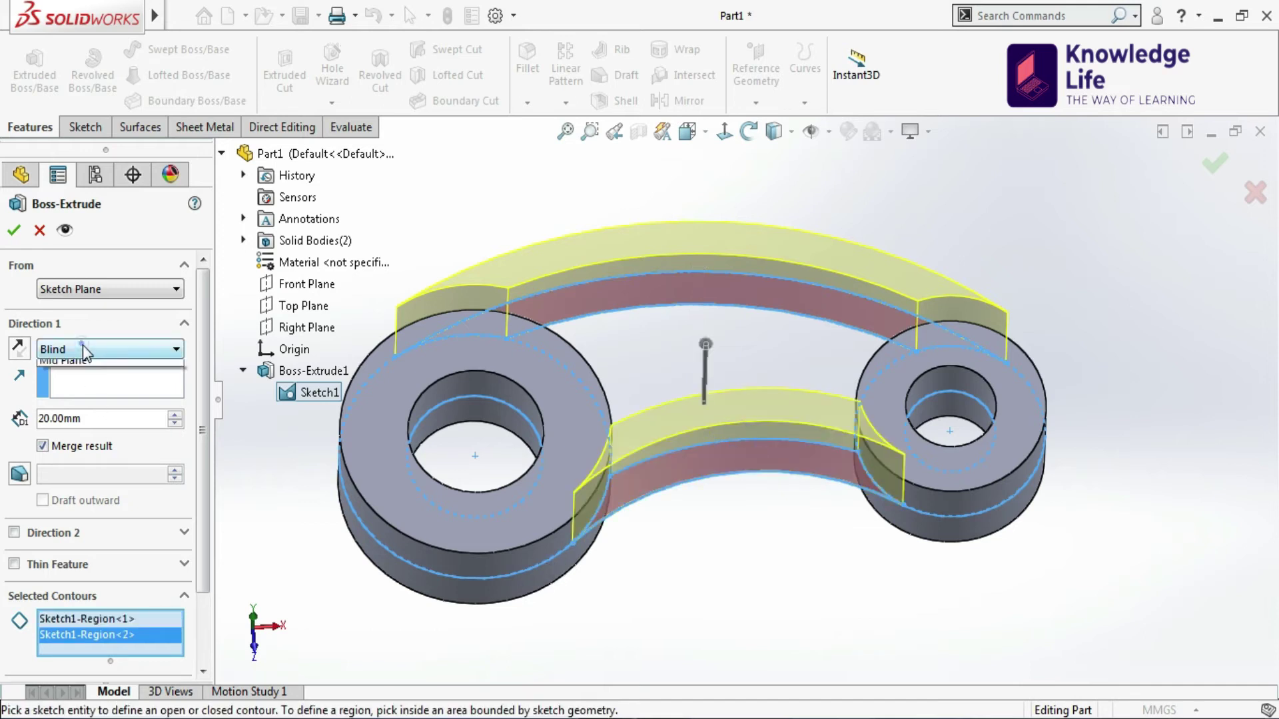
{"action": "left_click", "coordinate": [85, 445]}
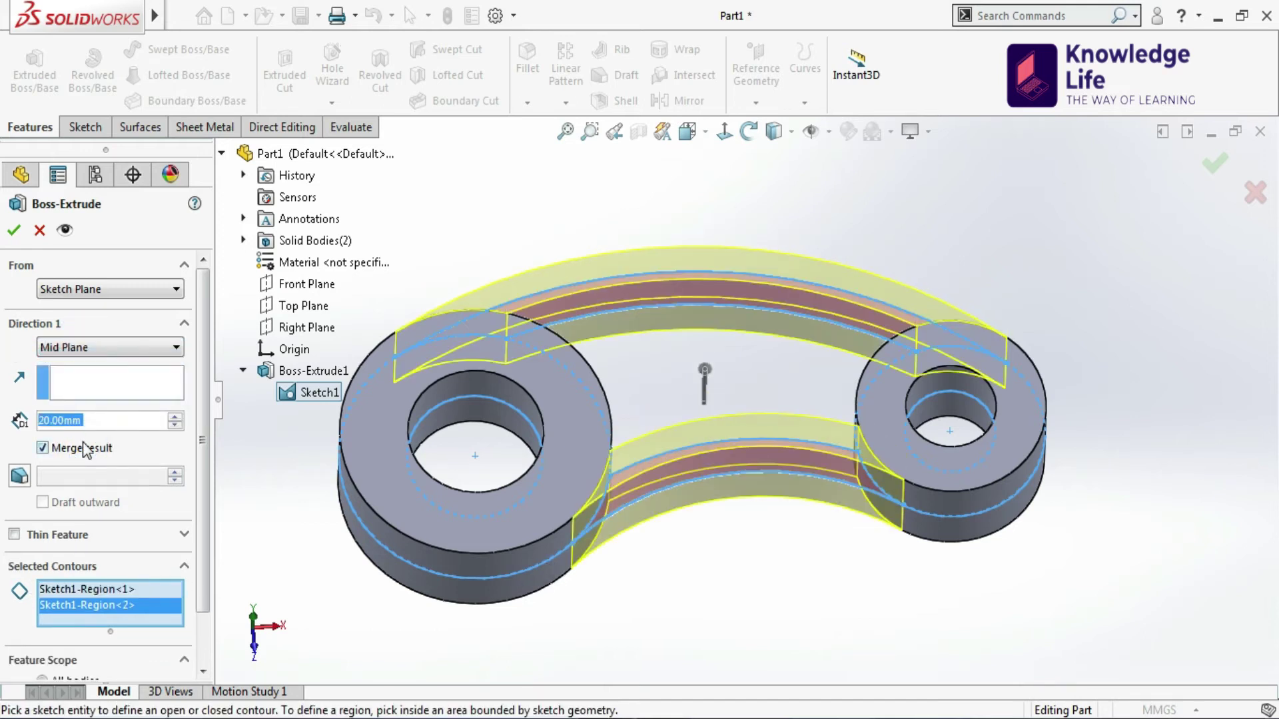
{"action": "type", "text": "10"}
{"action": "left_click", "coordinate": [281, 530]}
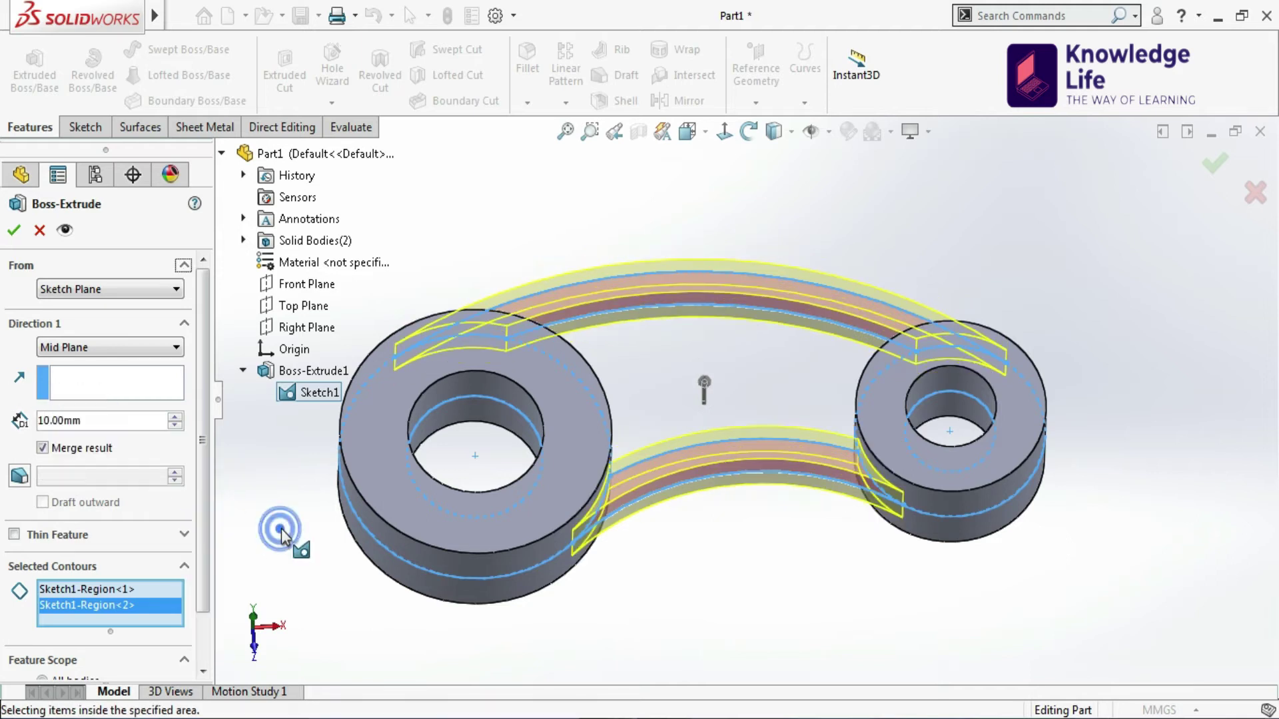
{"action": "left_click", "coordinate": [13, 233]}
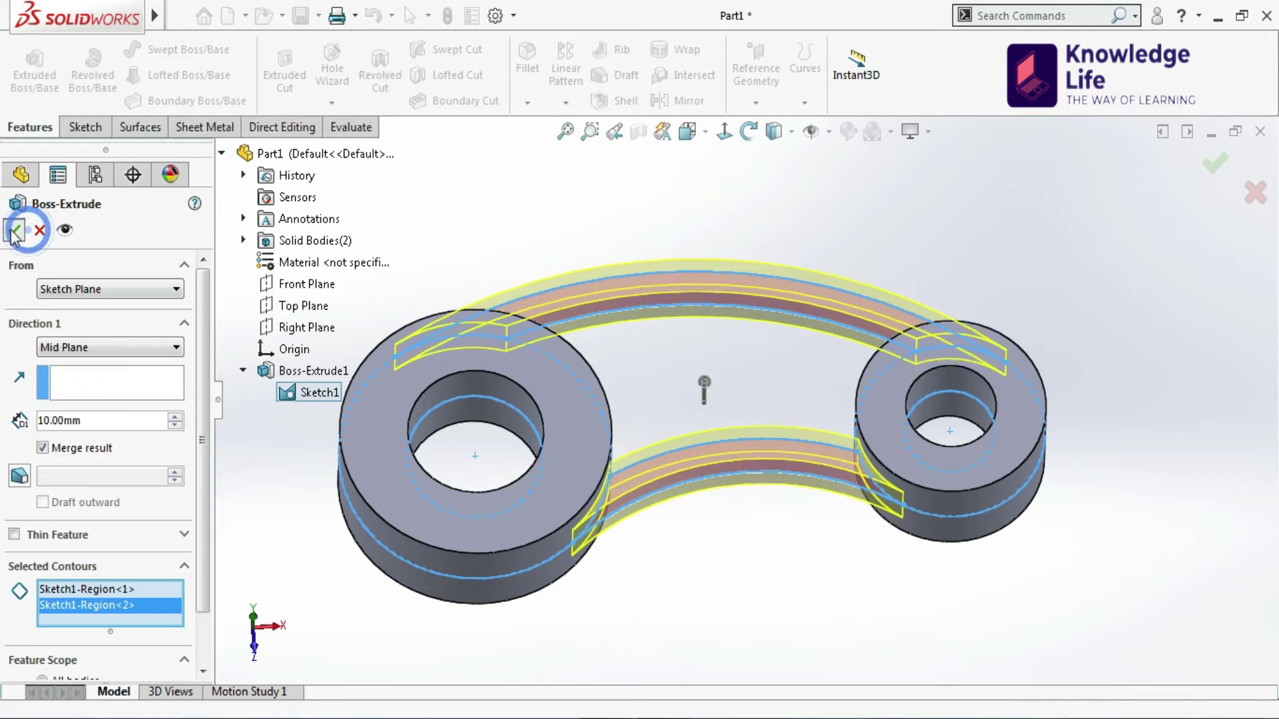
Hide Sketch1 in the model view and clear the selection
{"action": "middle_click_drag", "start_coordinate": [777, 551], "coordinate": [803, 523]}
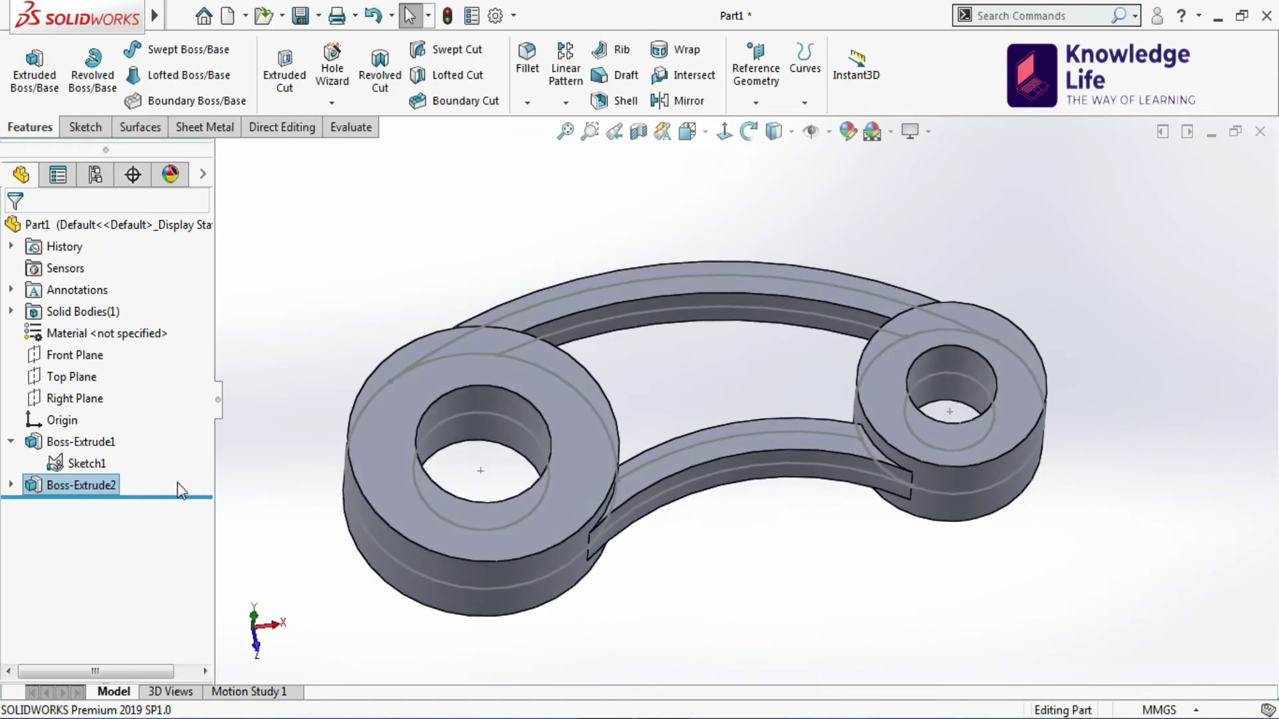
{"action": "left_click", "coordinate": [98, 461]}
{"action": "left_click", "coordinate": [117, 434]}
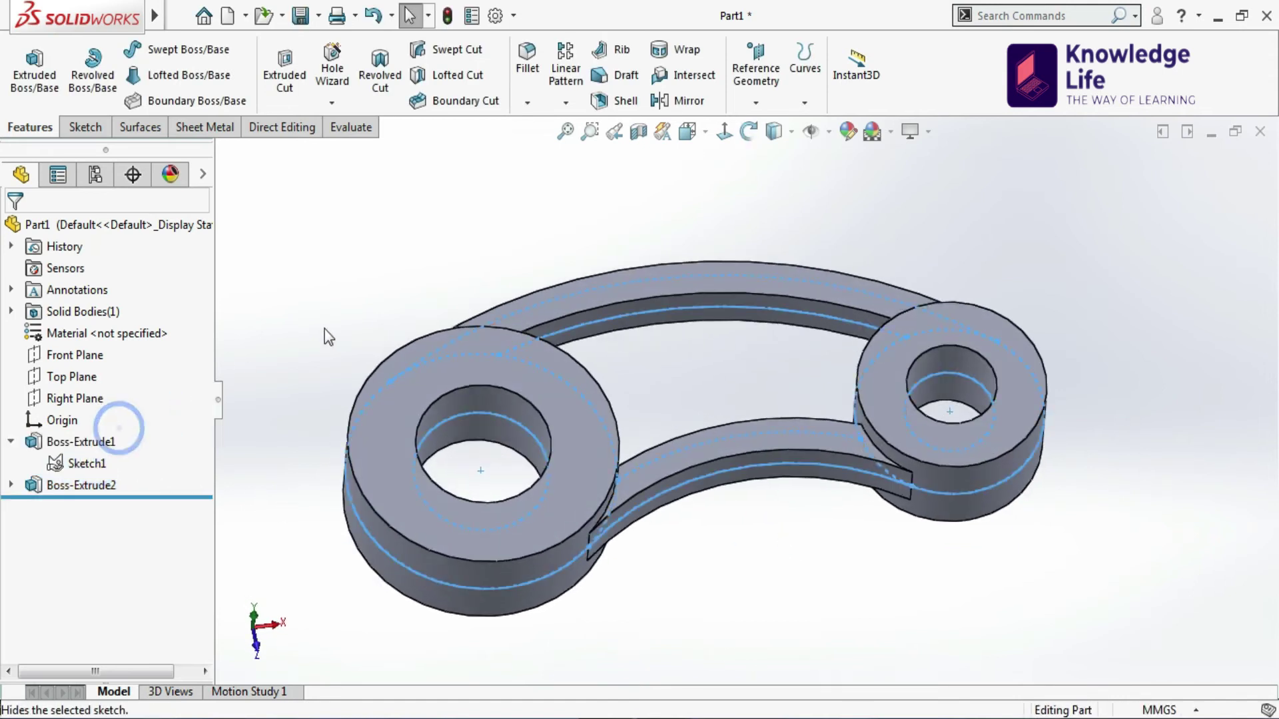
{"action": "left_click", "coordinate": [349, 262]}
Start a symmetric fillet of 8 mm radius on the inner edge where the upper arm meets the small ring
{"action": "middle_click_drag", "start_coordinate": [707, 391], "coordinate": [693, 356]}
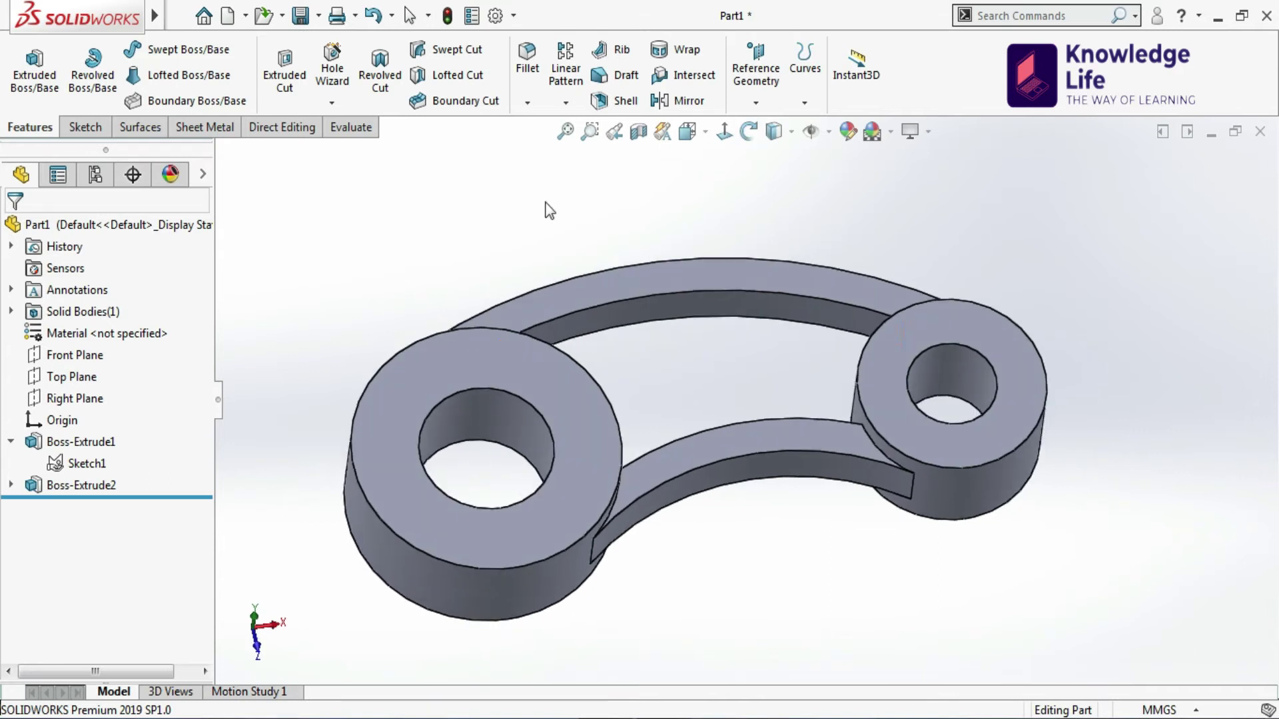
{"action": "left_click", "coordinate": [526, 64]}
{"action": "scroll", "coordinate": [758, 329], "scroll_direction": "down", "scroll_amount": 2}
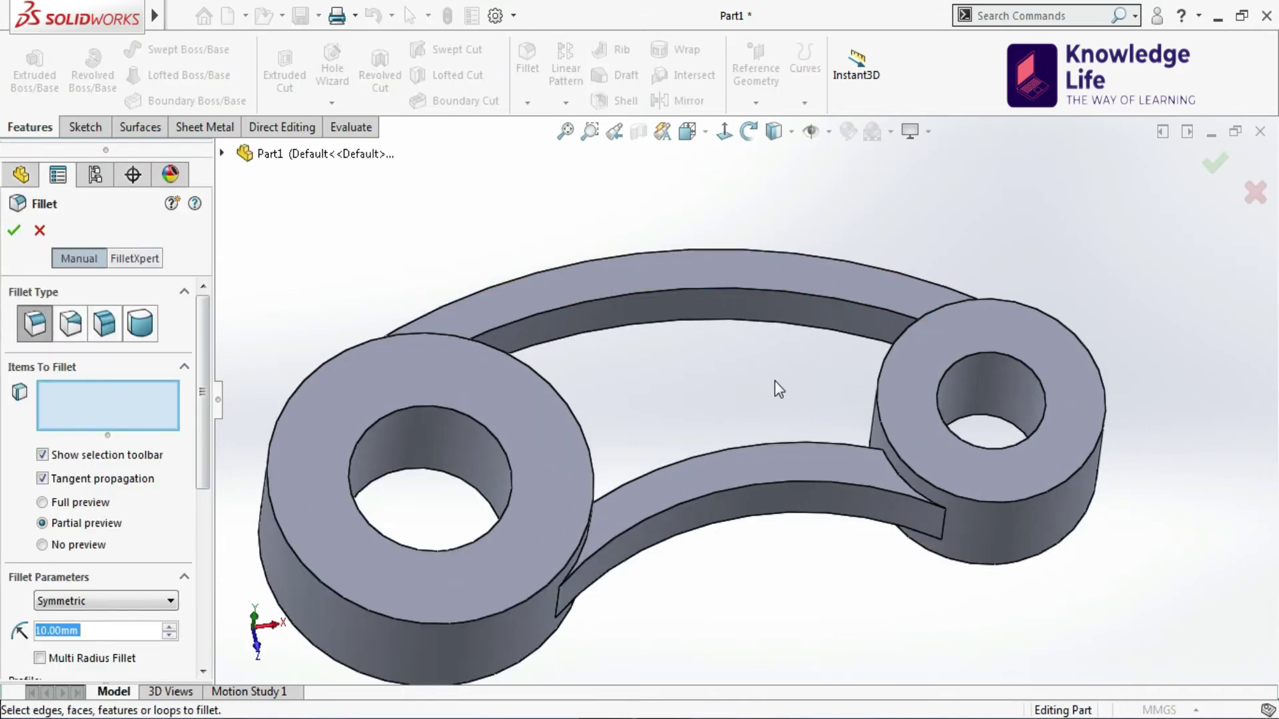
{"action": "middle_click_drag", "start_coordinate": [774, 381], "coordinate": [810, 423]}
{"action": "scroll", "coordinate": [825, 303], "scroll_direction": "down", "scroll_amount": 5}
{"action": "left_click", "coordinate": [801, 297]}
{"action": "scroll", "coordinate": [666, 386], "scroll_direction": "up", "scroll_amount": 3}
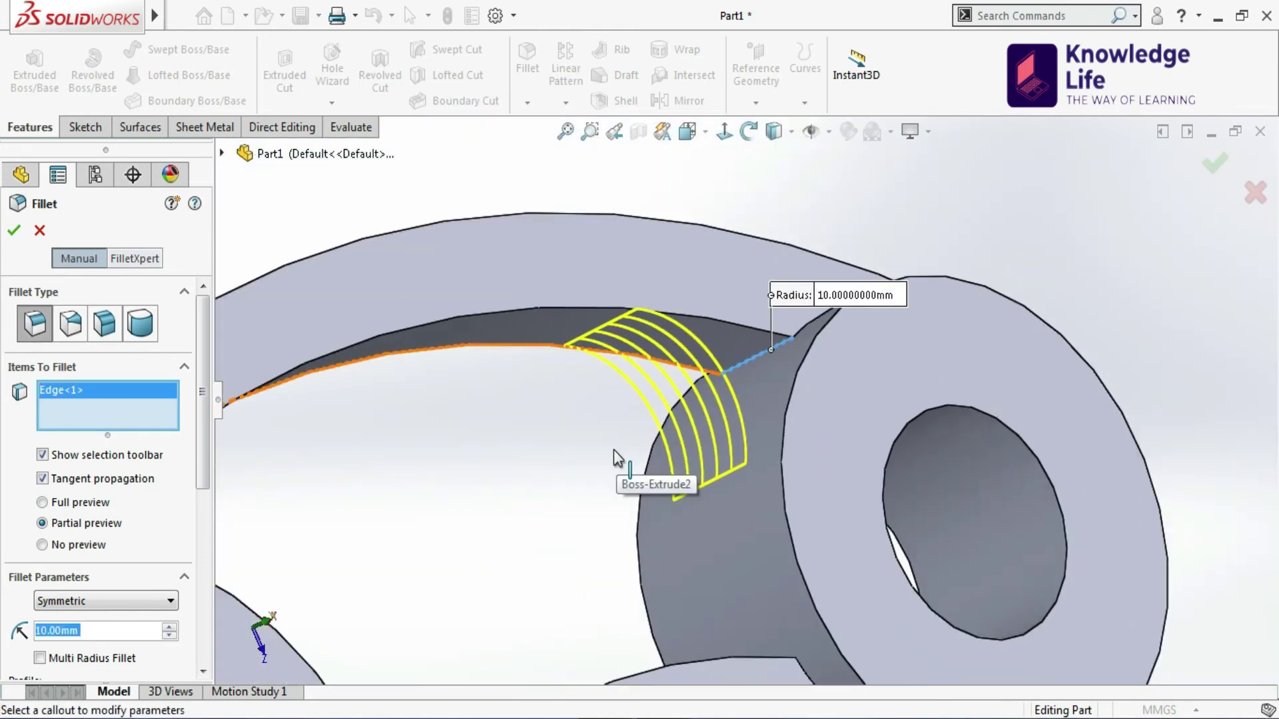
{"action": "scroll", "coordinate": [523, 521], "scroll_direction": "up", "scroll_amount": 2}
{"action": "middle_click_drag", "start_coordinate": [501, 492], "coordinate": [487, 477]}
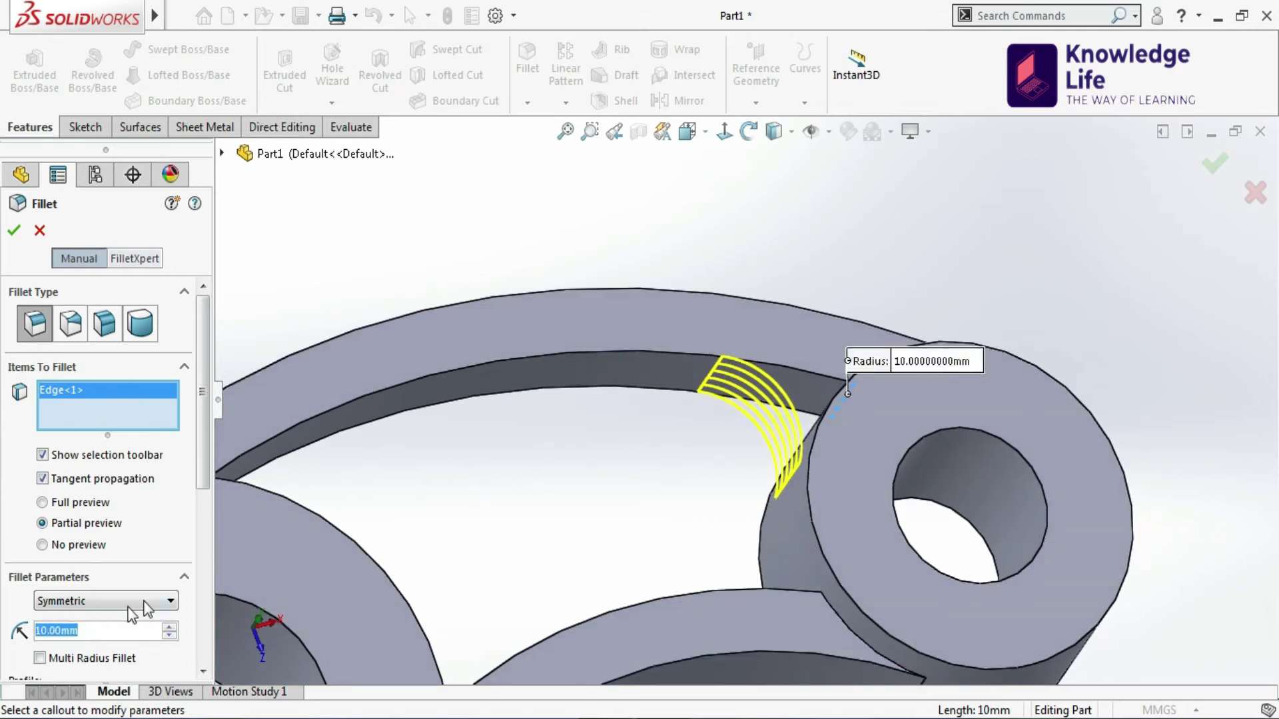
{"action": "key", "text": "Return"}
Add the other three inner edges where the arms meet the rings to the fillet and apply it
{"action": "middle_click_drag", "start_coordinate": [486, 520], "coordinate": [389, 541]}
{"action": "scroll", "coordinate": [374, 429], "scroll_direction": "down", "scroll_amount": 3}
{"action": "middle_click_drag", "start_coordinate": [526, 435], "coordinate": [437, 462]}
{"action": "left_click", "coordinate": [433, 445]}
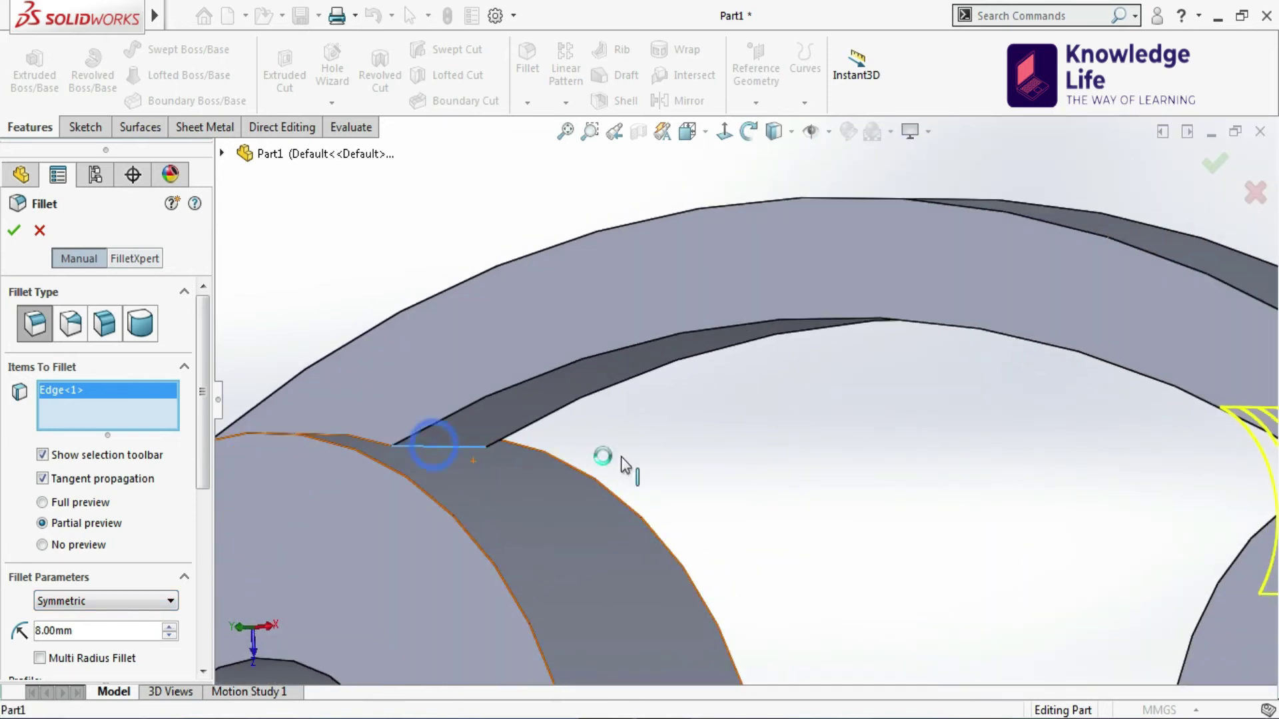
{"action": "scroll", "coordinate": [772, 473], "scroll_direction": "up", "scroll_amount": 5}
{"action": "middle_click_drag", "start_coordinate": [791, 494], "coordinate": [883, 531]}
{"action": "scroll", "coordinate": [883, 531], "scroll_direction": "down", "scroll_amount": 2}
{"action": "left_click", "coordinate": [895, 514]}
{"action": "middle_click_drag", "start_coordinate": [808, 451], "coordinate": [696, 577]}
{"action": "scroll", "coordinate": [577, 554], "scroll_direction": "down", "scroll_amount": 2}
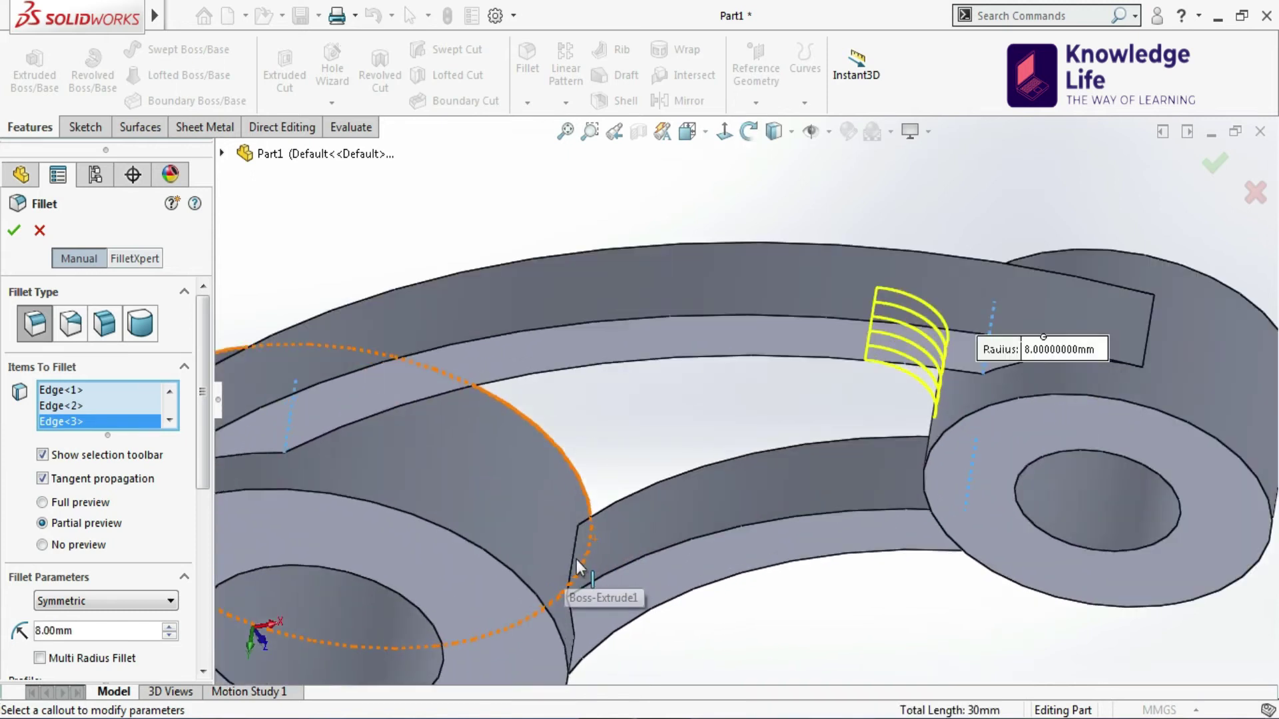
{"action": "left_click", "coordinate": [574, 547]}
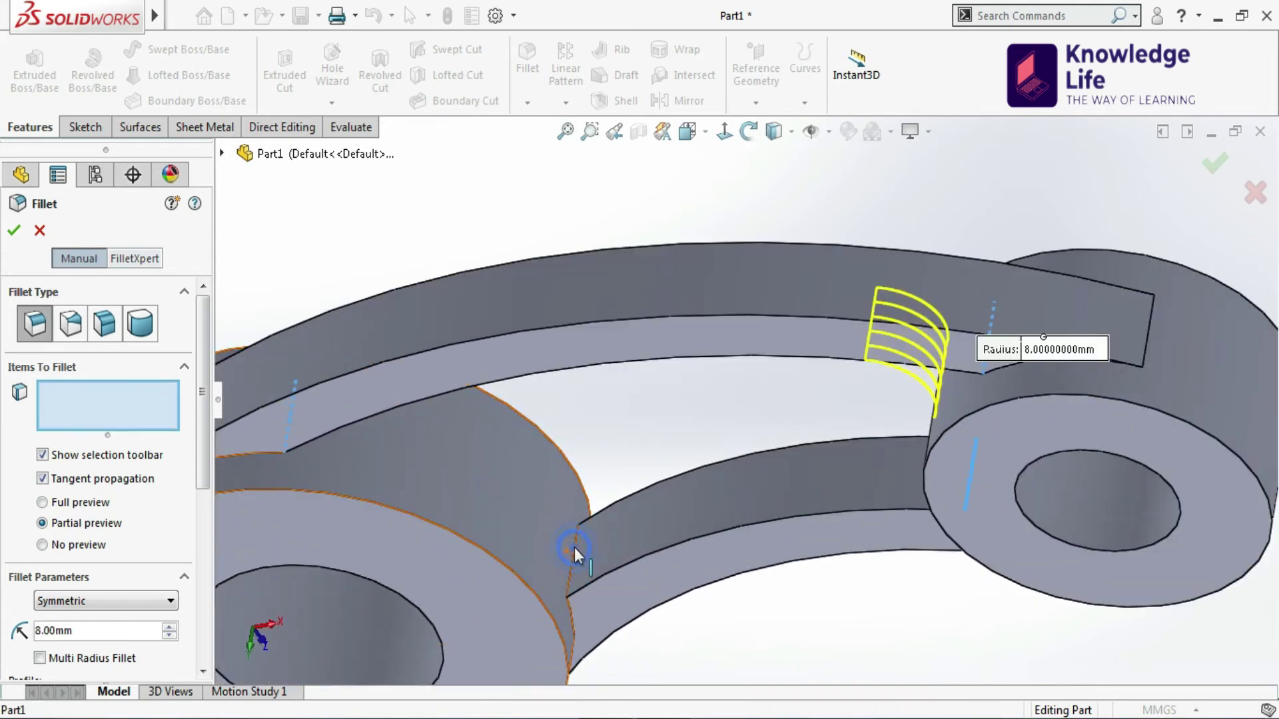
{"action": "left_click", "coordinate": [14, 233]}
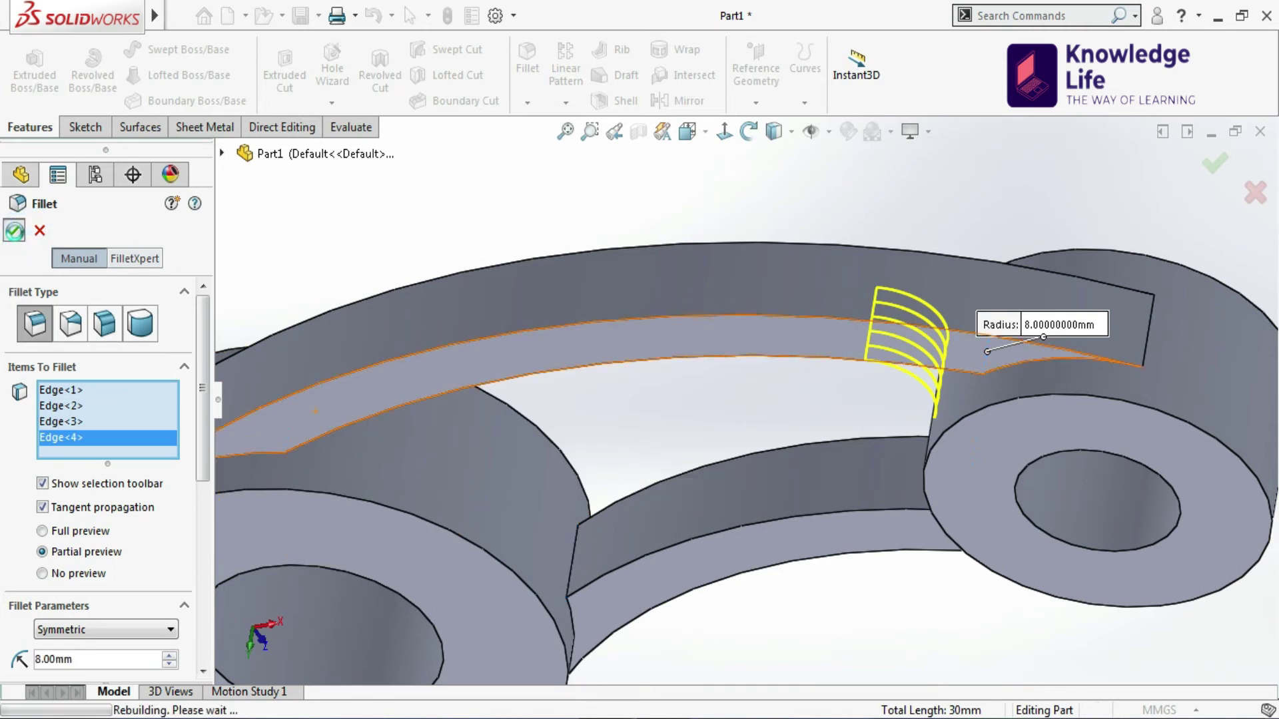
Start a new sketch on the large ring's top face and view it straight on, with the face deselected
{"action": "scroll", "coordinate": [725, 576], "scroll_direction": "up", "scroll_amount": 6}
{"action": "middle_click_drag", "start_coordinate": [725, 576], "coordinate": [608, 443]}
{"action": "scroll", "coordinate": [658, 369], "scroll_direction": "down", "scroll_amount": 5}
{"action": "middle_click_drag", "start_coordinate": [703, 273], "coordinate": [821, 272]}
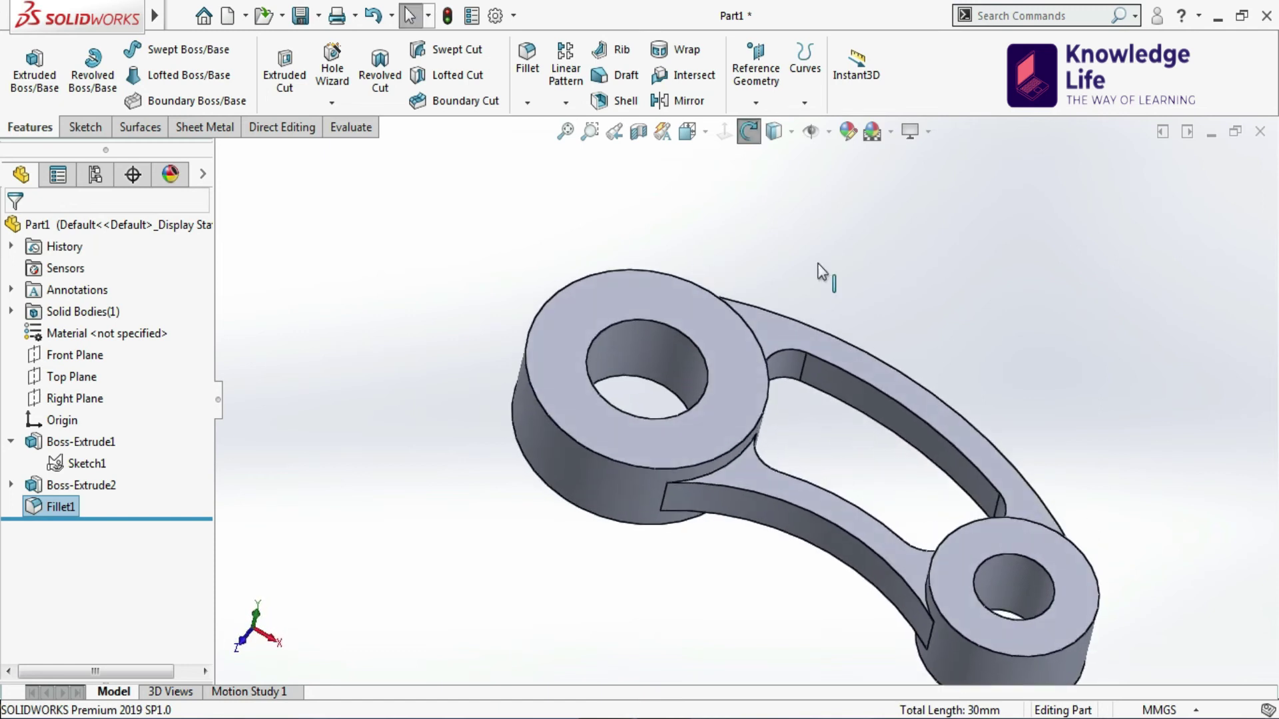
{"action": "left_click", "coordinate": [704, 327]}
{"action": "left_click", "coordinate": [783, 262]}
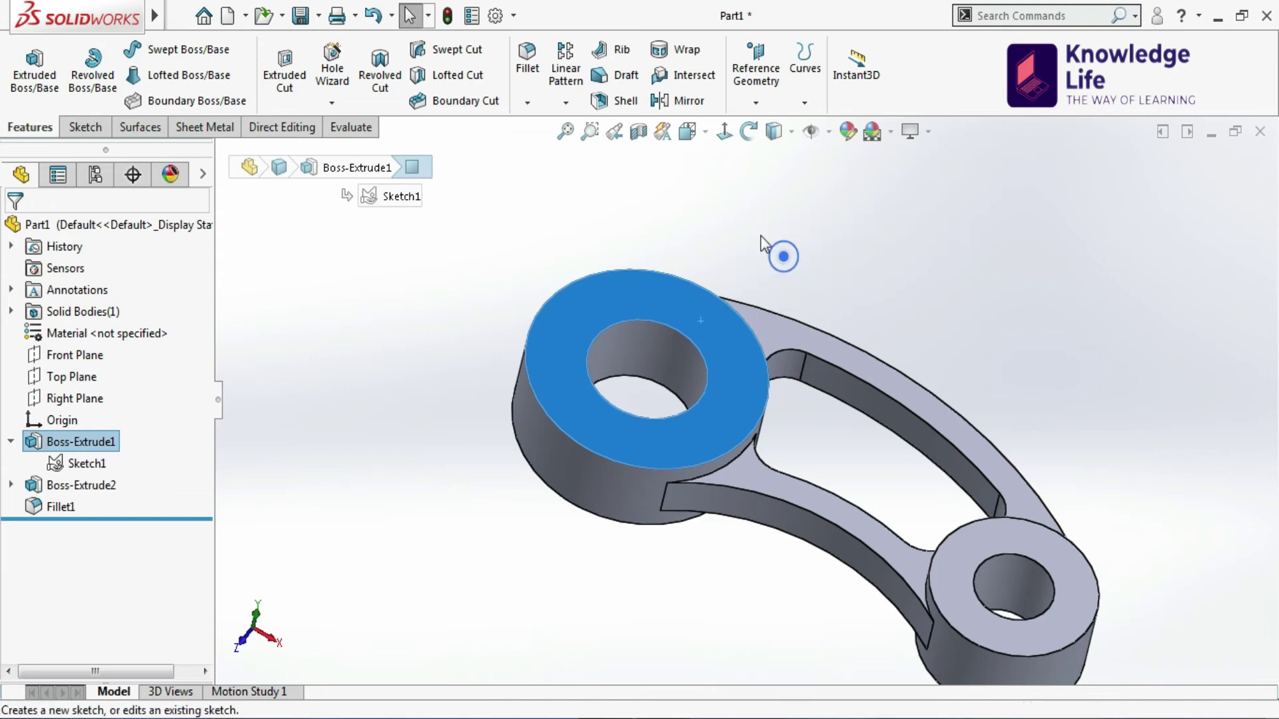
{"action": "left_click", "coordinate": [726, 132]}
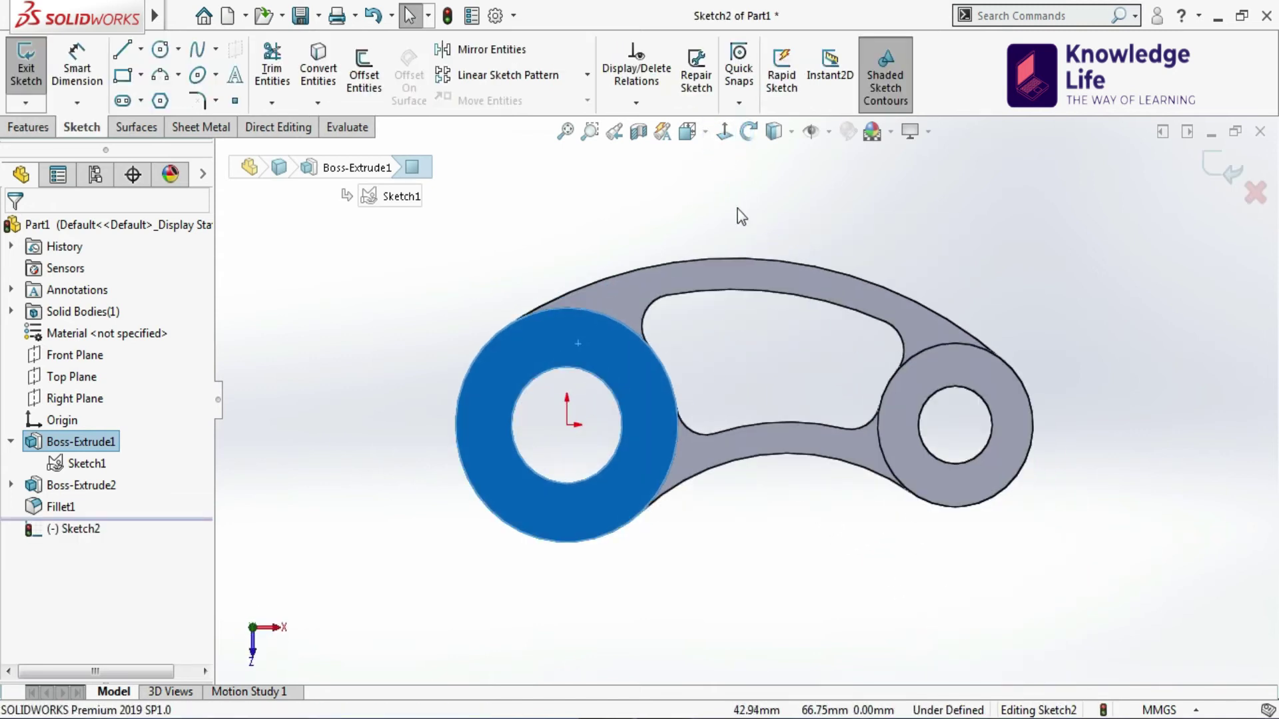
{"action": "left_click", "coordinate": [738, 211]}
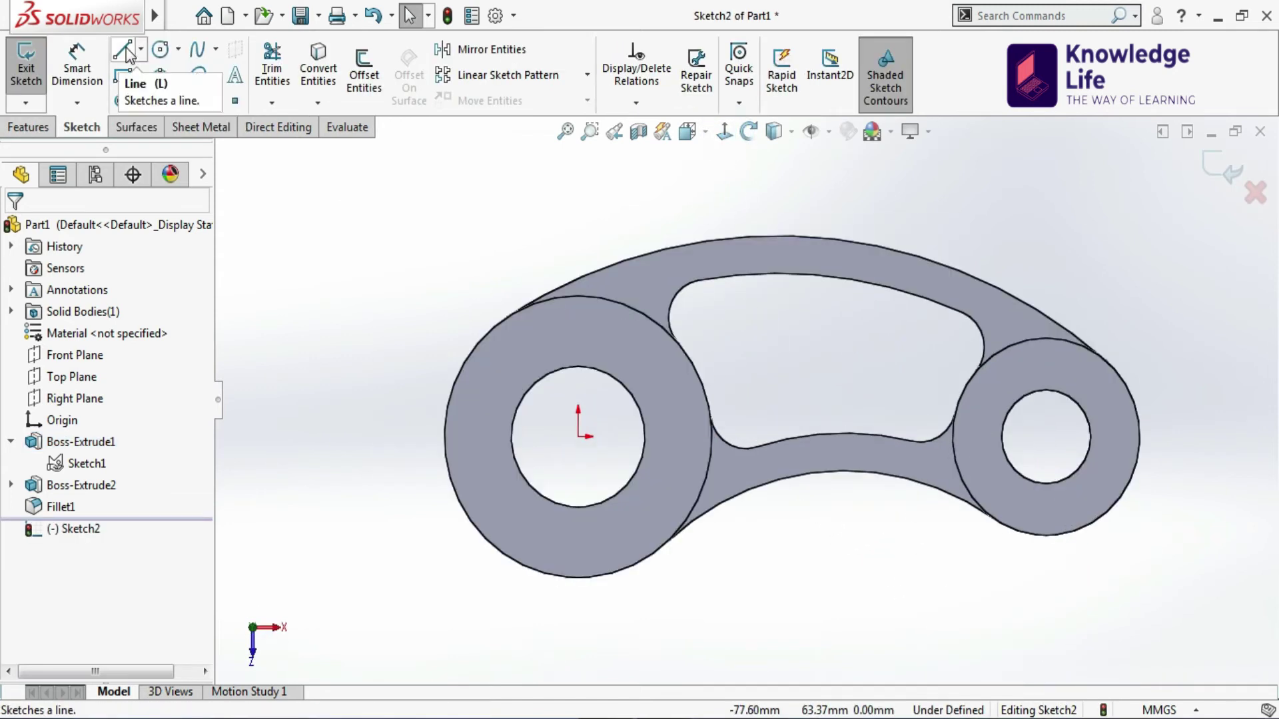
Convert the large ring's bore edge into a sketch circle
{"action": "left_click", "coordinate": [546, 371]}
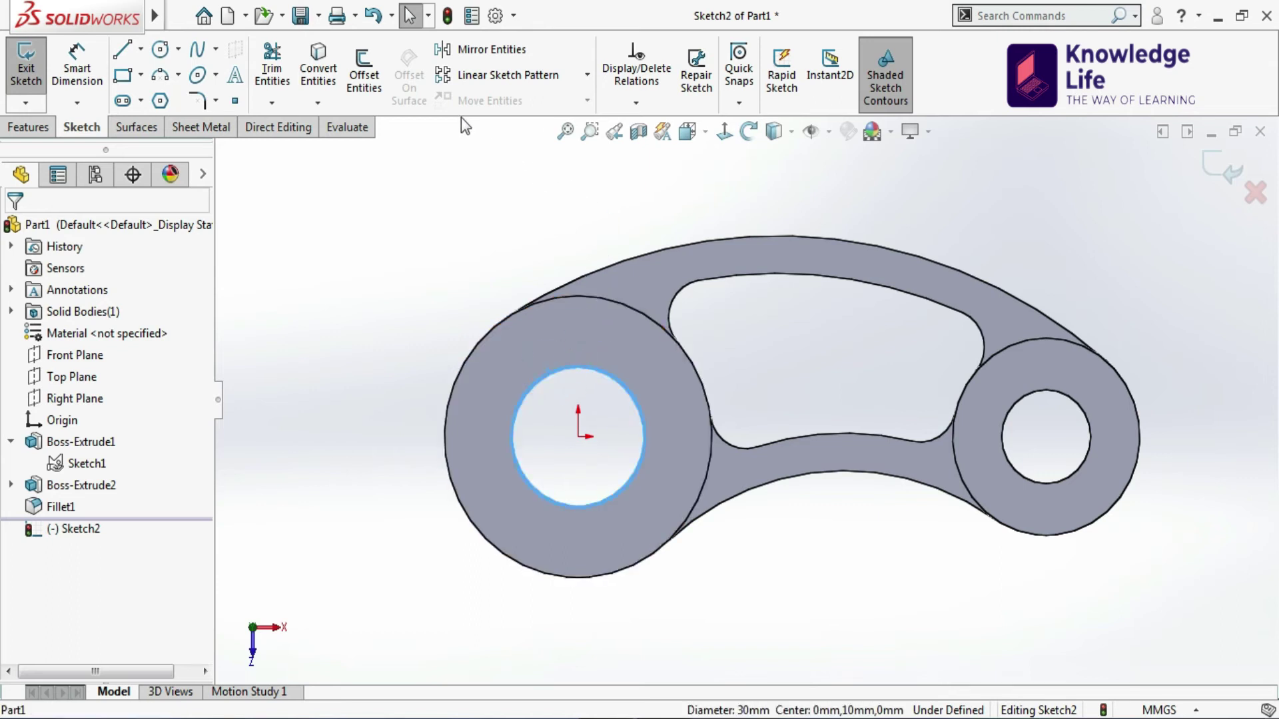
{"action": "left_click", "coordinate": [316, 64]}
{"action": "scroll", "coordinate": [533, 320], "scroll_direction": "down", "scroll_amount": 2}
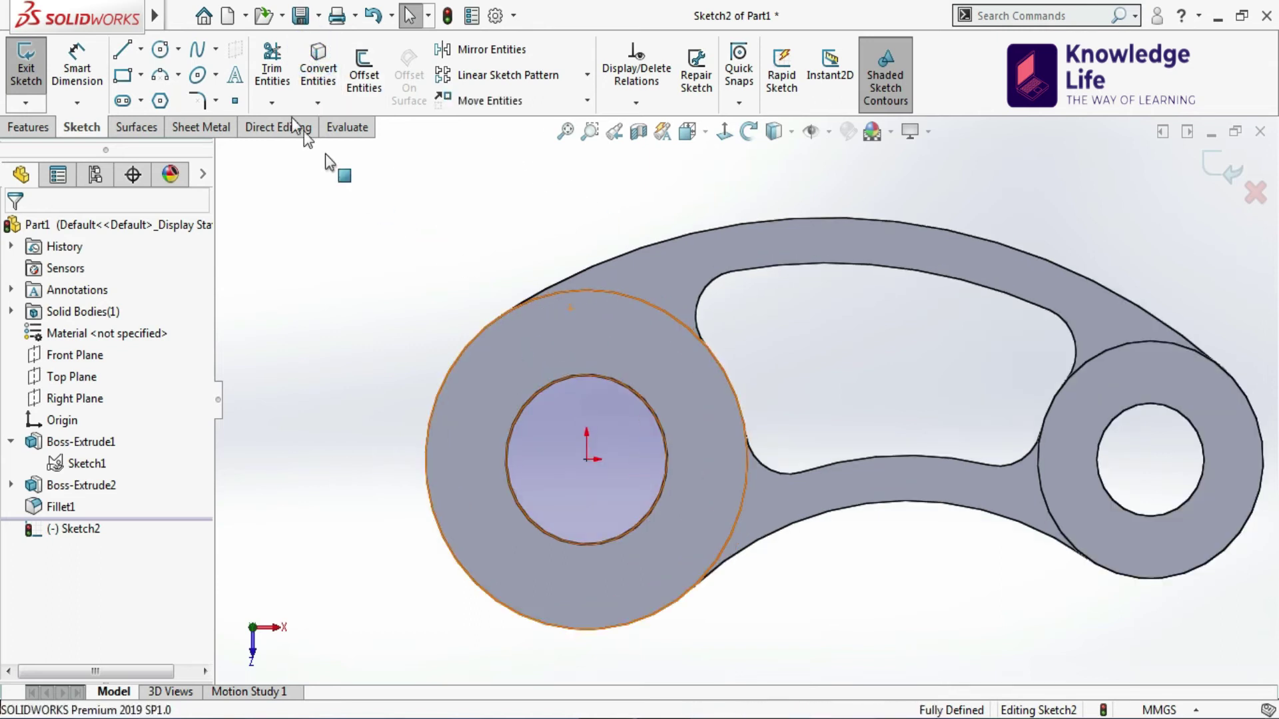
Draw a vertical line about 19 mm up from the origin, a horizontal line about 4.4 mm outward, and a vertical line down to the bore circle
{"action": "left_click", "coordinate": [142, 48]}
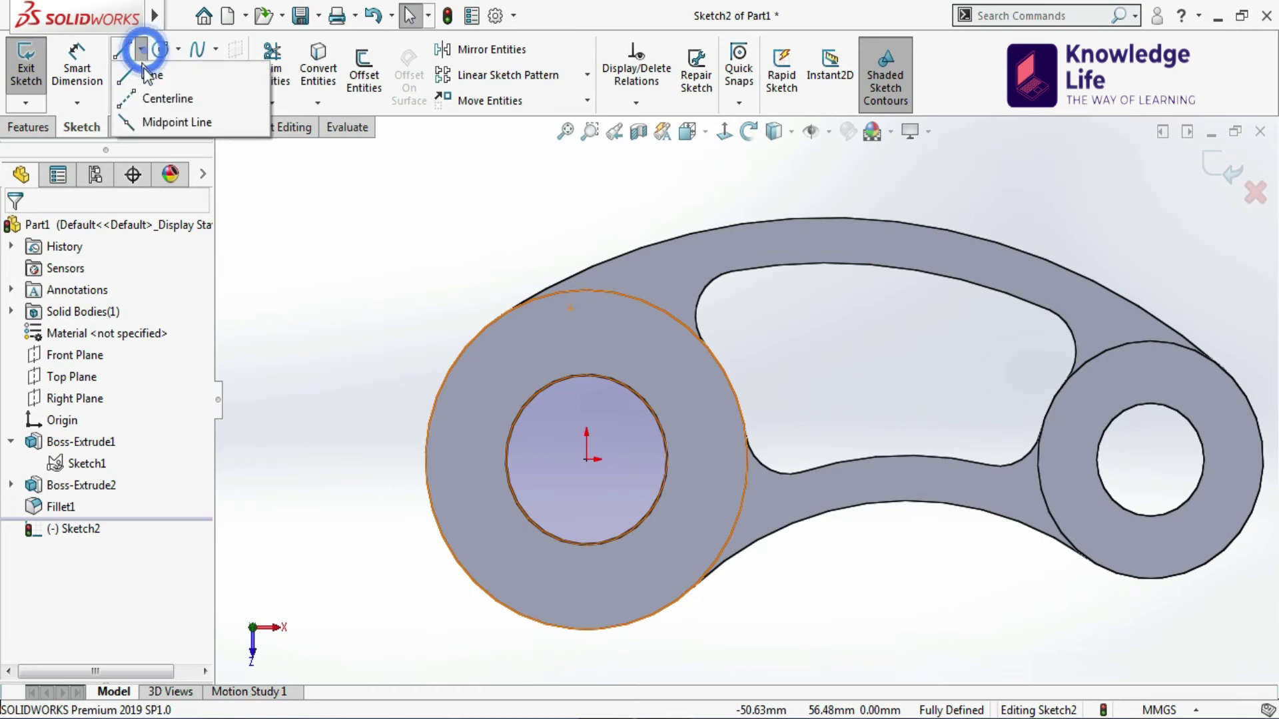
{"action": "left_click", "coordinate": [155, 71]}
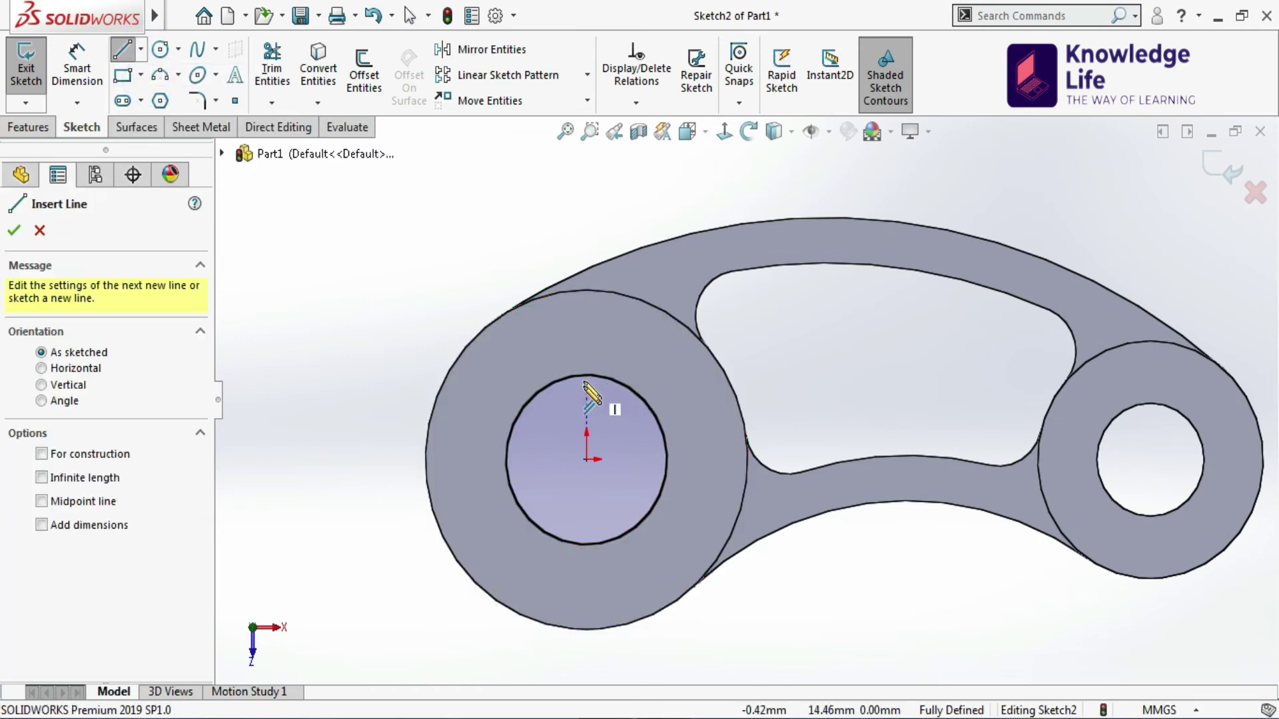
{"action": "left_click", "coordinate": [586, 460]}
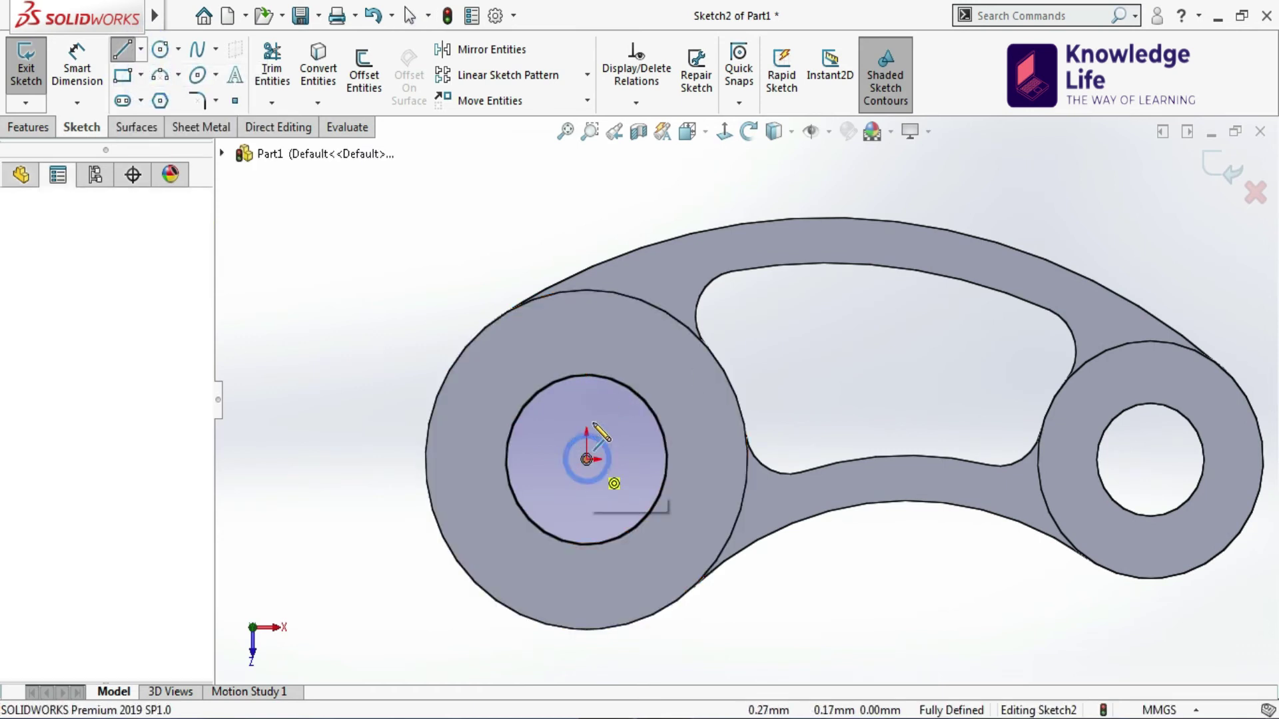
{"action": "left_click", "coordinate": [586, 352]}
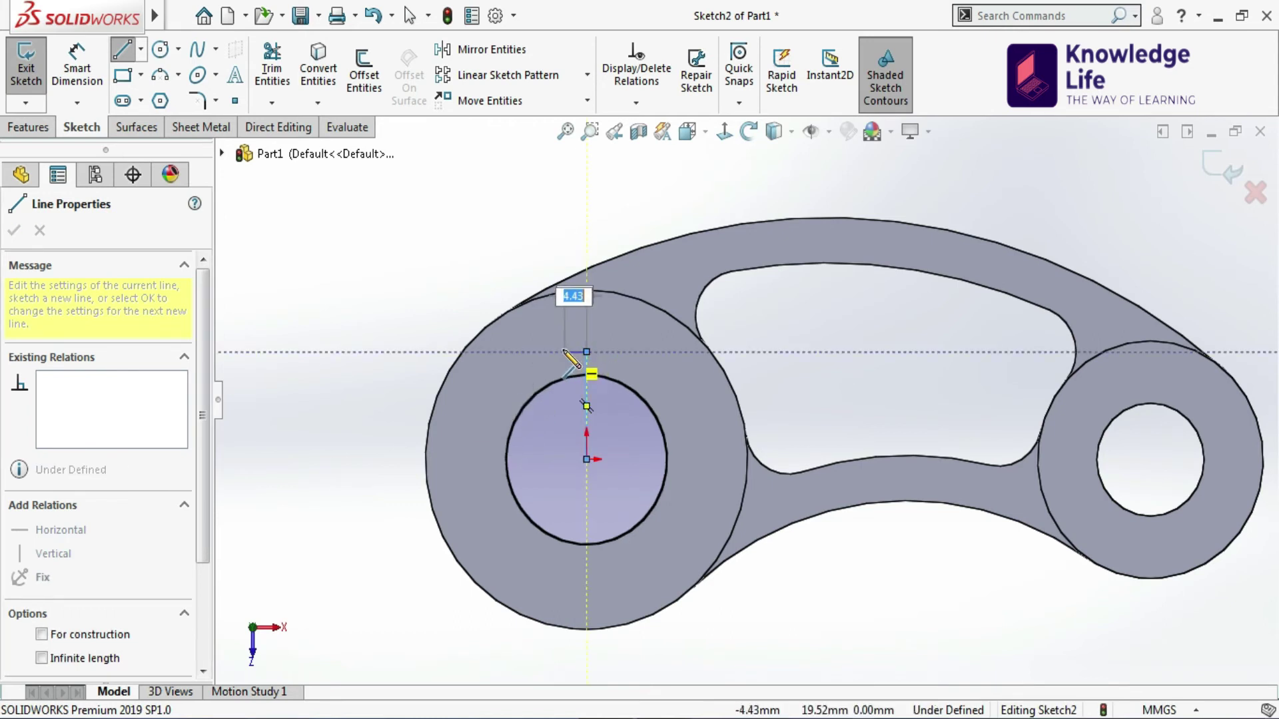
{"action": "left_click", "coordinate": [563, 379]}
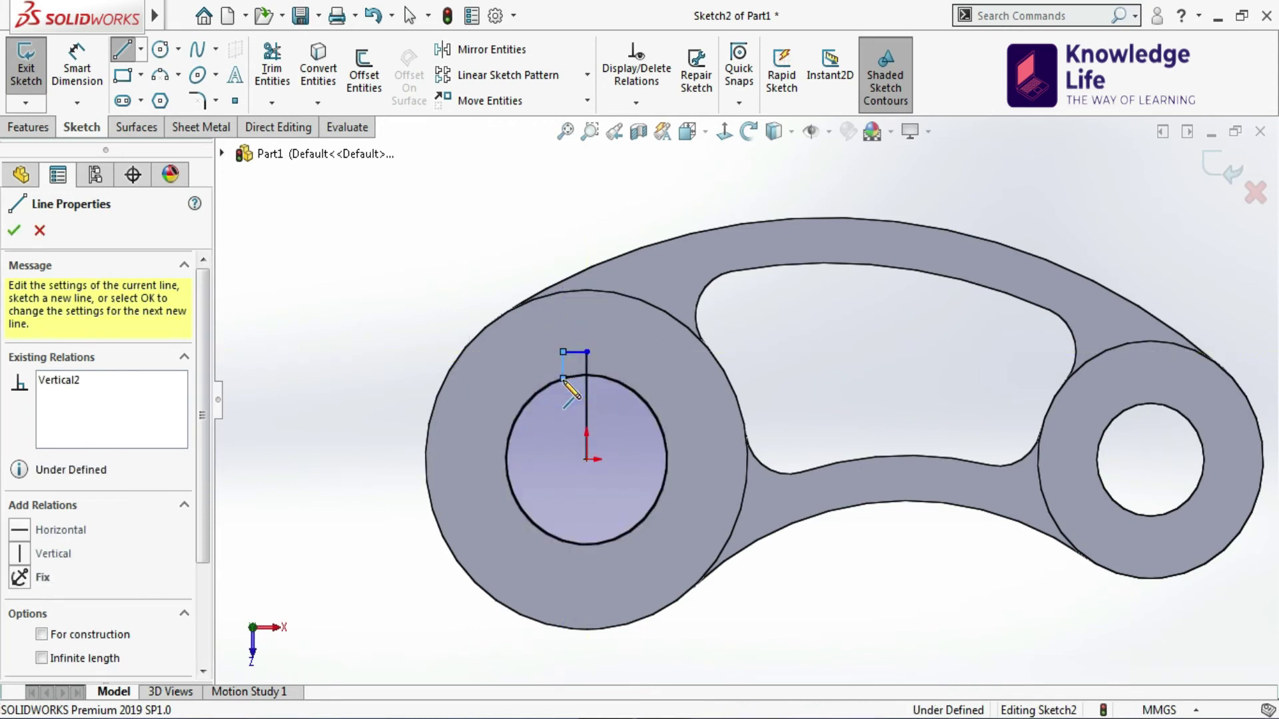
{"action": "key", "text": "Escape"}
{"action": "key", "text": "Escape"}
Turn the vertical line through the origin into construction geometry and clear the selection
{"action": "scroll", "coordinate": [582, 377], "scroll_direction": "down", "scroll_amount": 3}
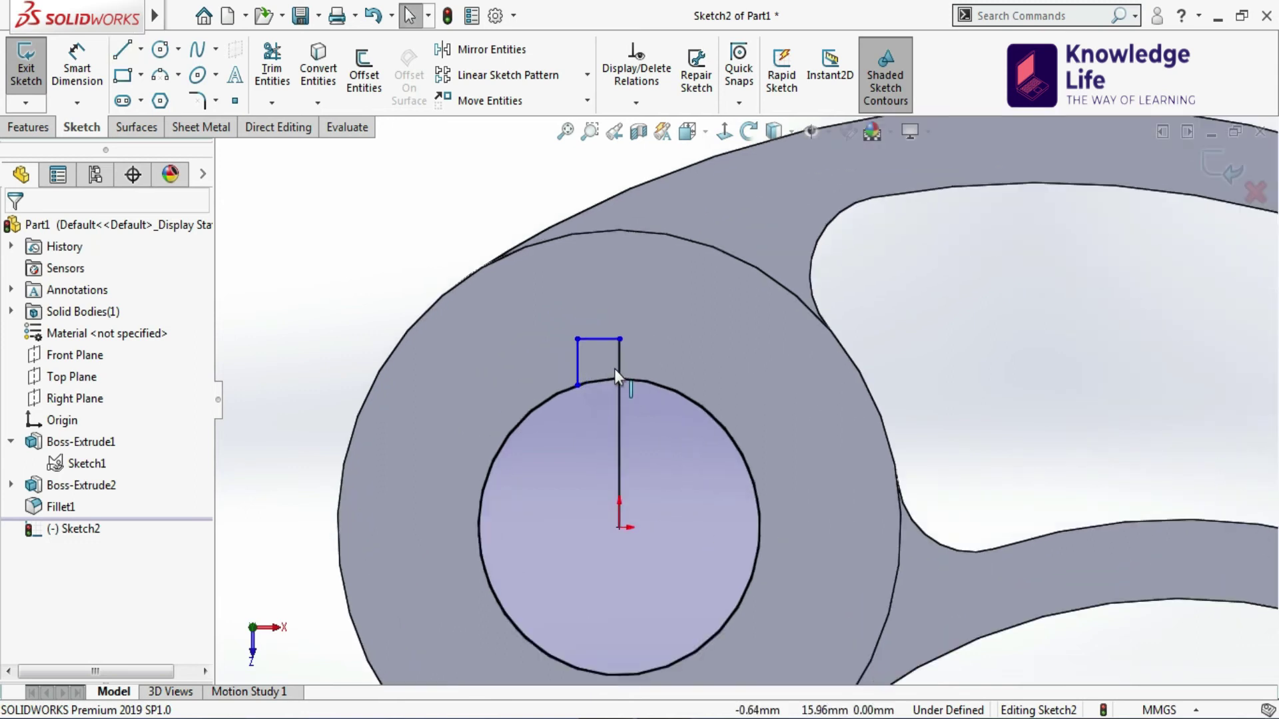
{"action": "left_click", "coordinate": [620, 363]}
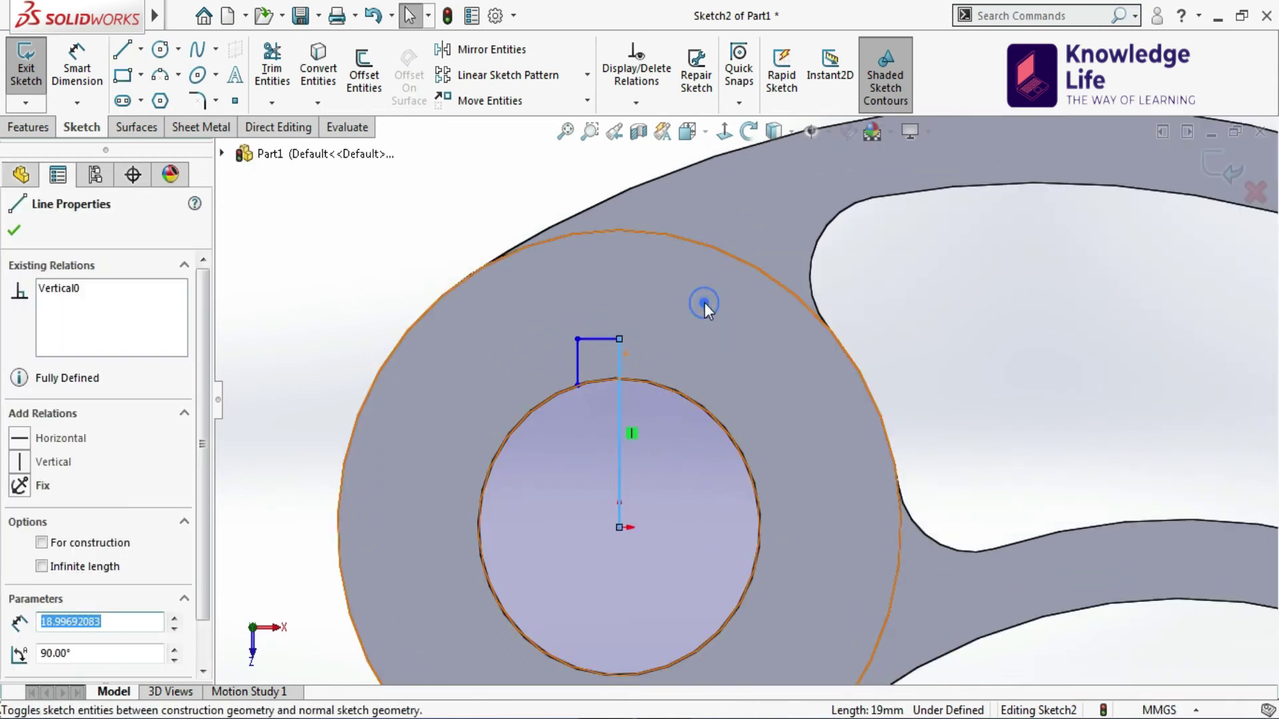
{"action": "left_click", "coordinate": [982, 268]}
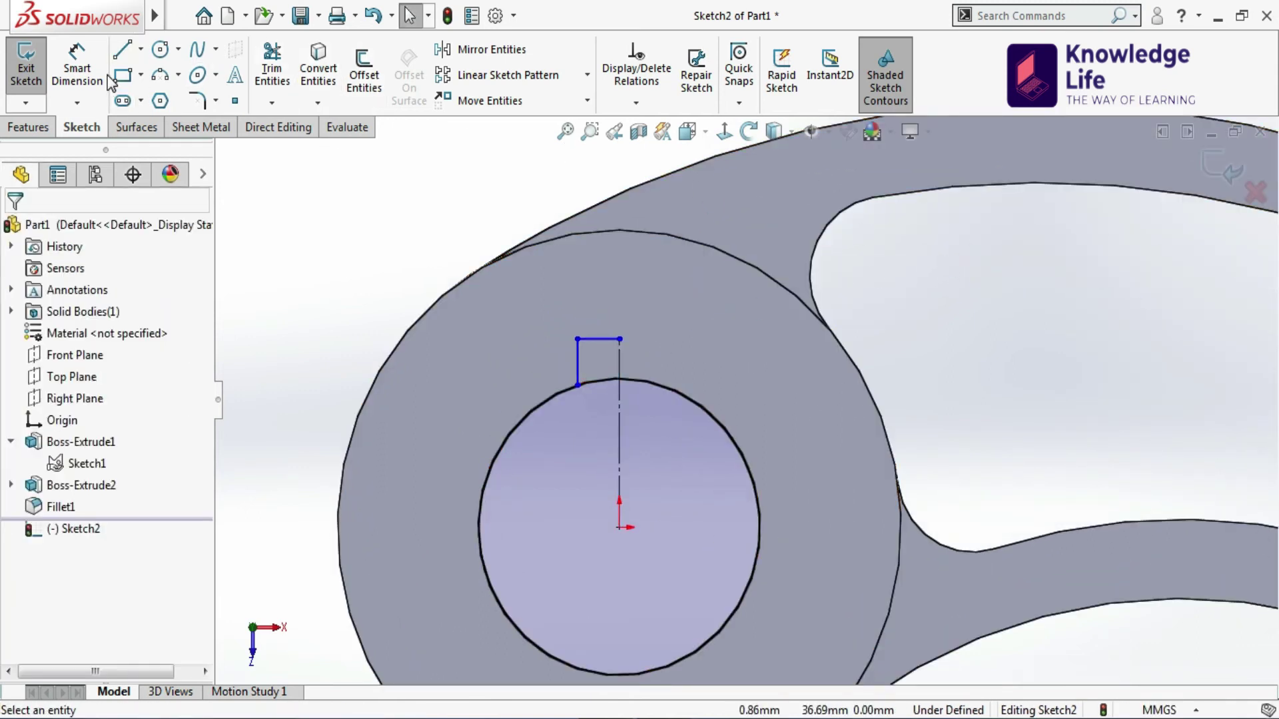
Dimension the distance from the short horizontal line to the far side of the bore circle as 33 mm
{"action": "left_click", "coordinate": [88, 61]}
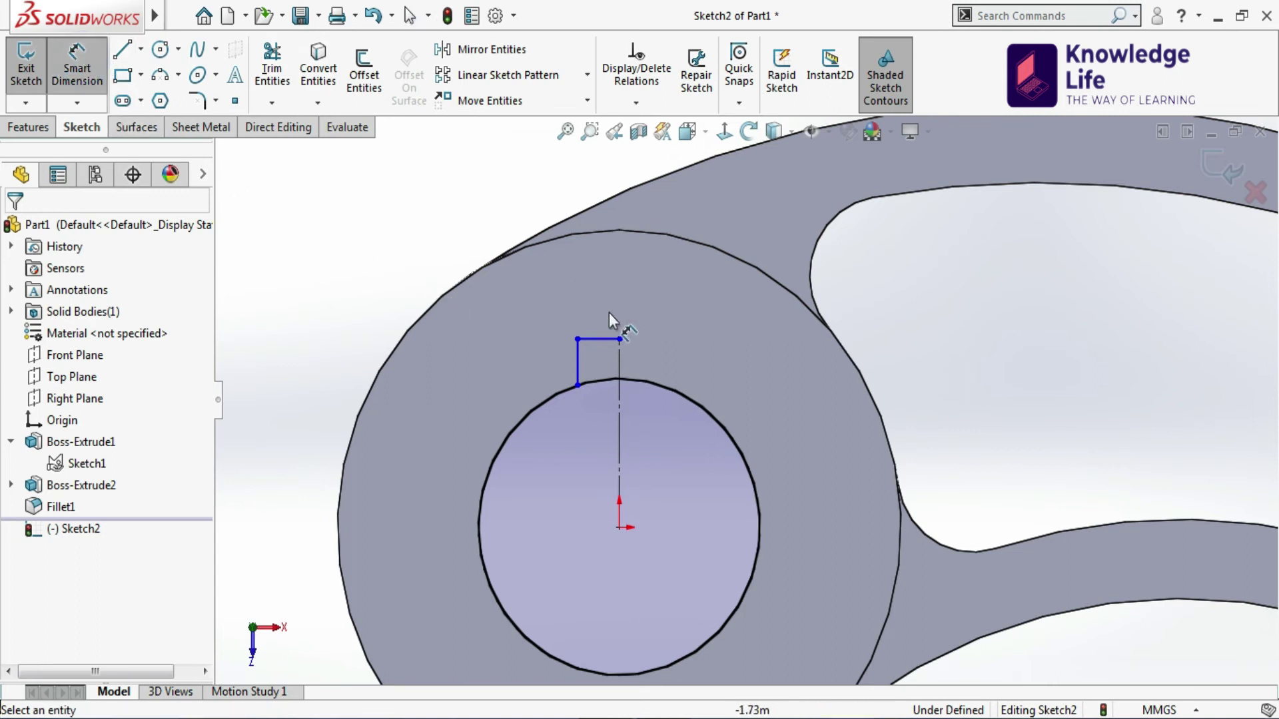
{"action": "left_click", "coordinate": [592, 338]}
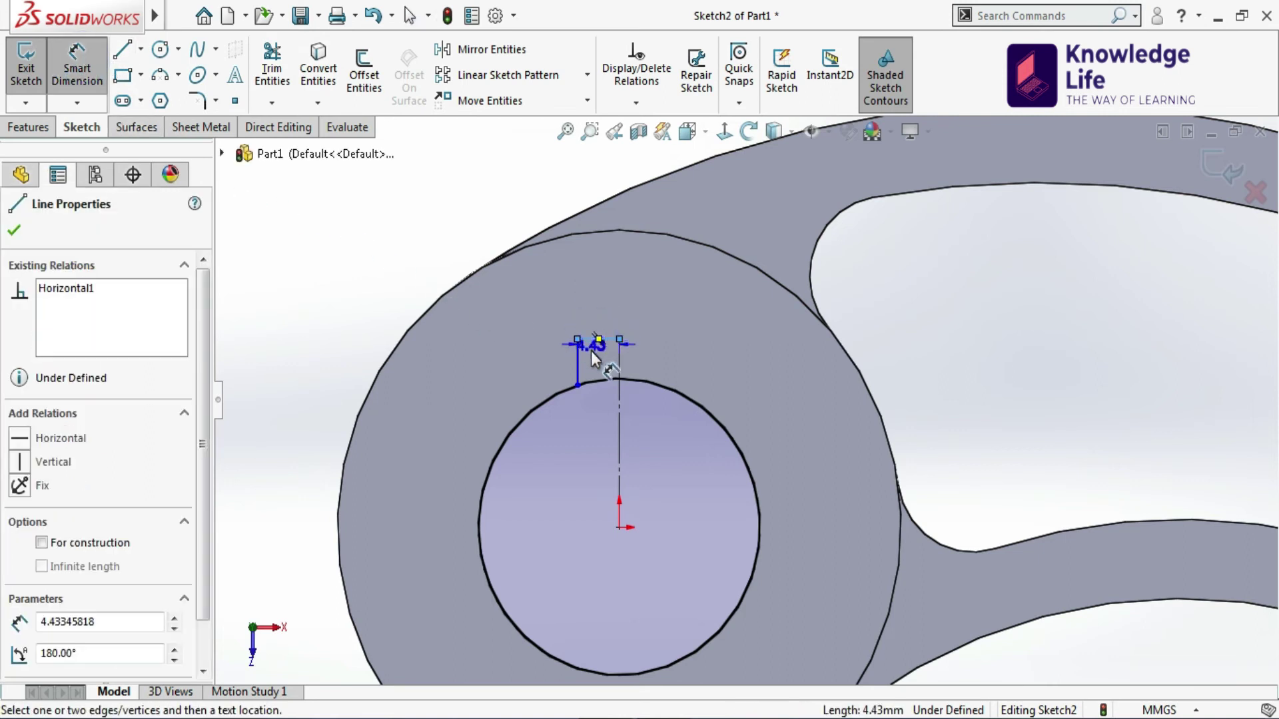
{"action": "left_click", "coordinate": [666, 668]}
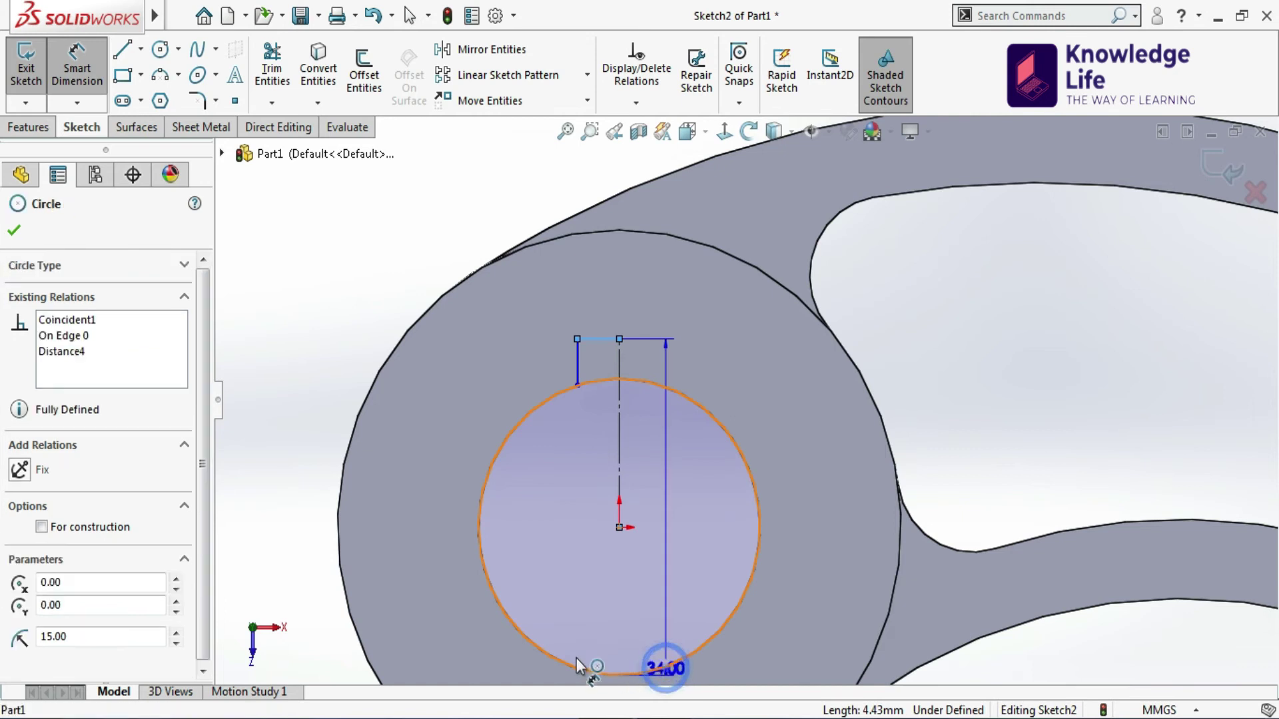
{"action": "left_click", "coordinate": [273, 441]}
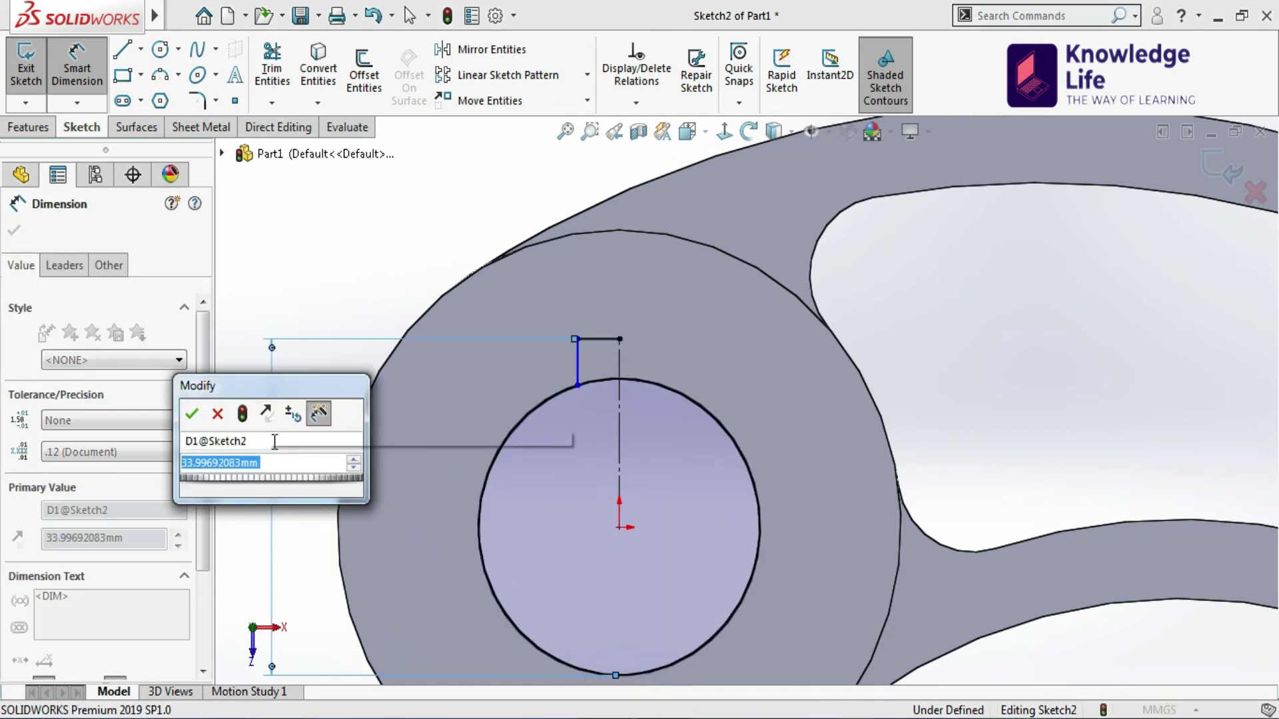
{"action": "type", "text": "33"}
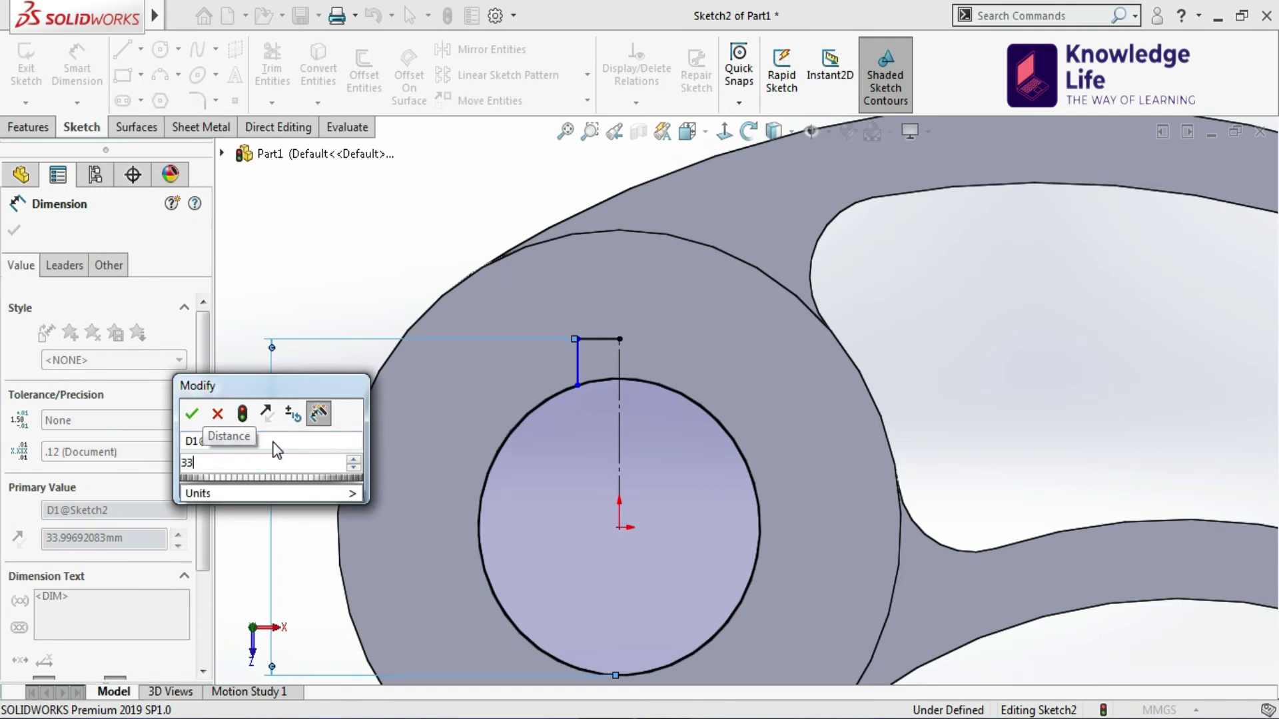
{"action": "key", "text": "Return"}
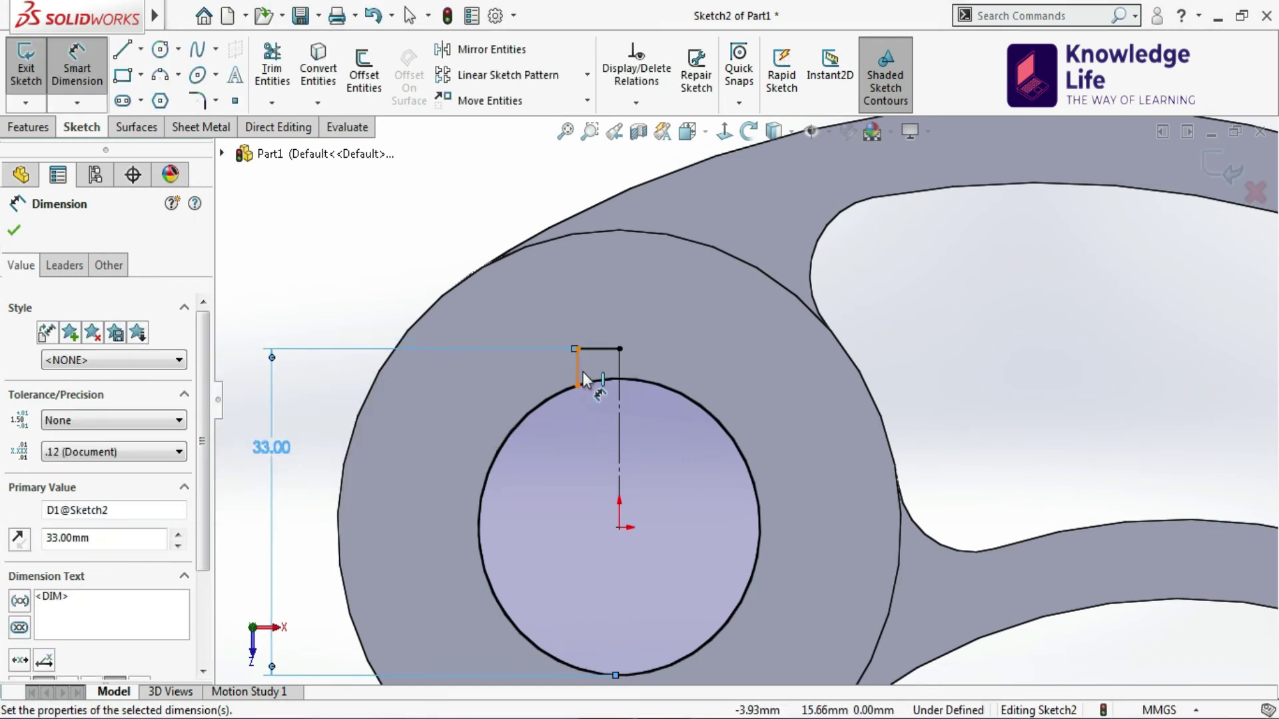
Dimension the full keyway width as 8 mm, doubled about the centerline from the short vertical line
{"action": "left_click", "coordinate": [579, 366]}
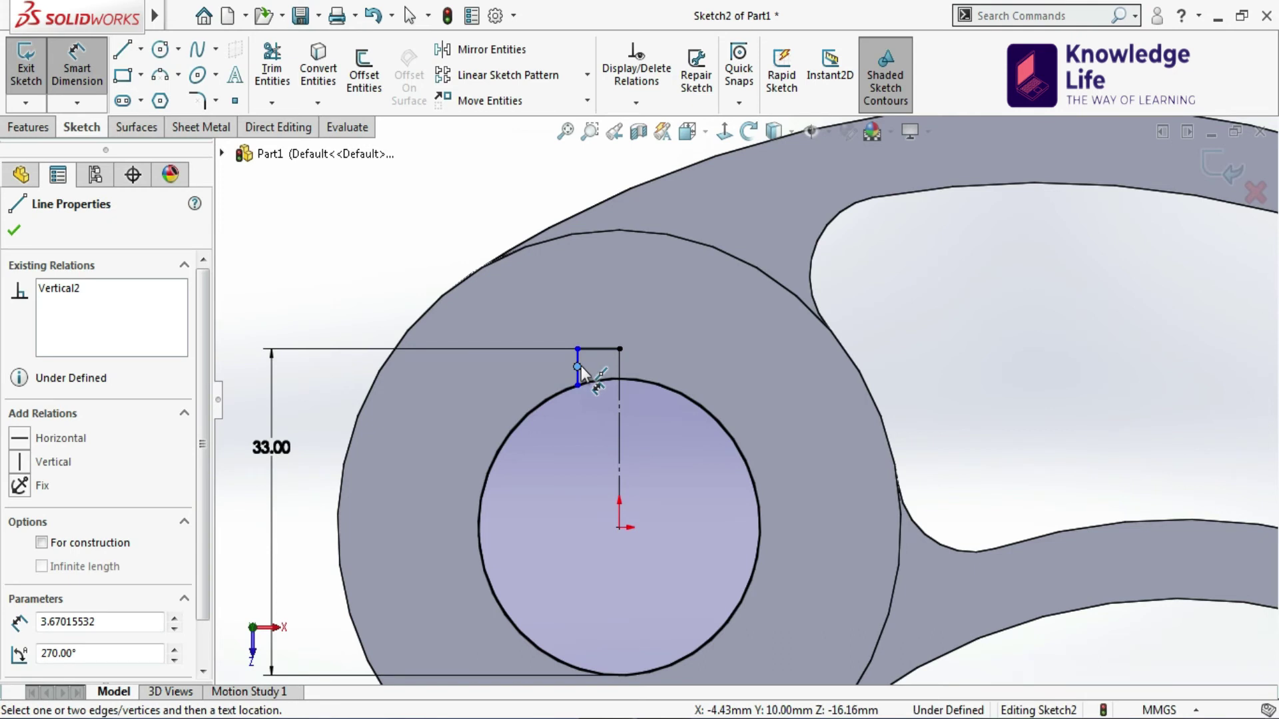
{"action": "left_click", "coordinate": [619, 371]}
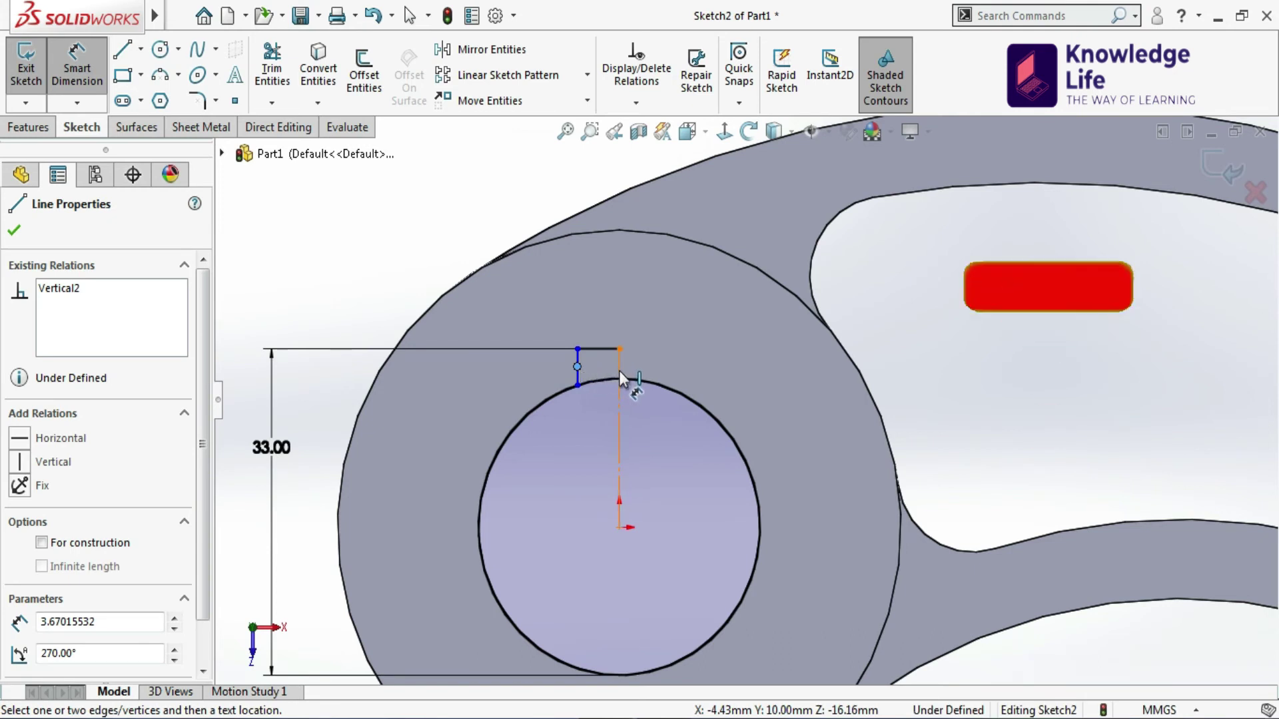
{"action": "left_click", "coordinate": [682, 314]}
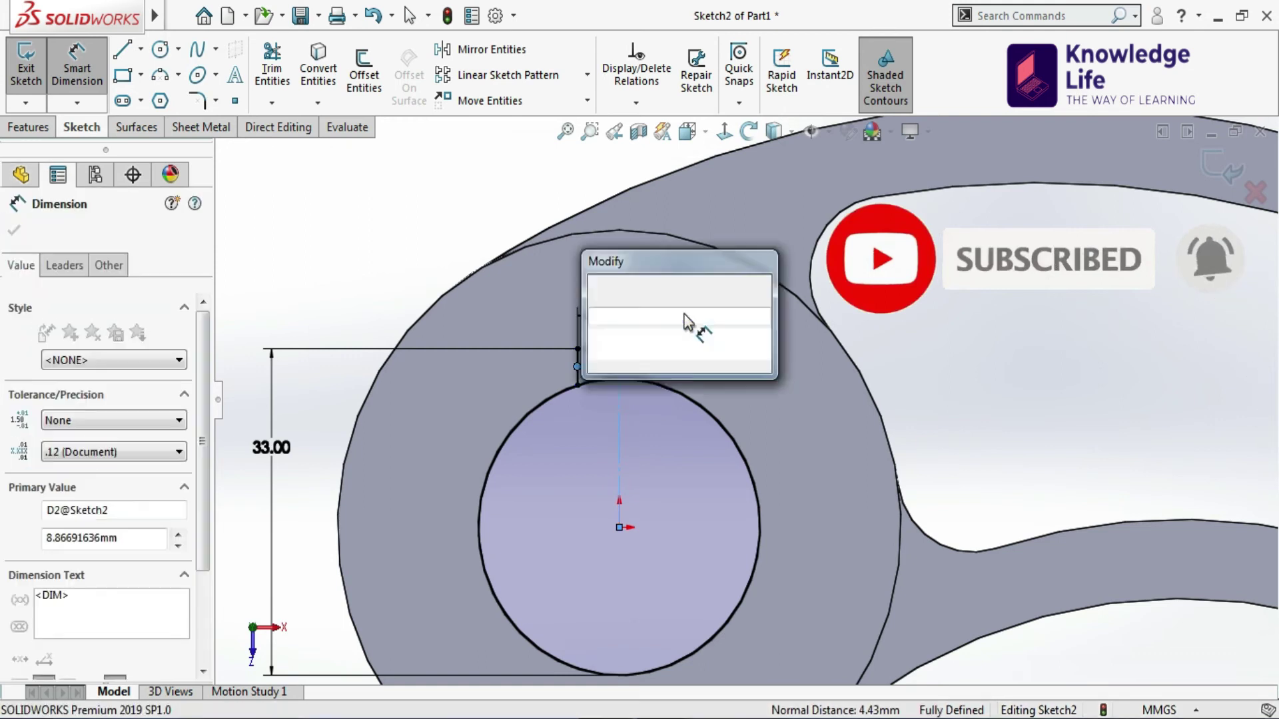
{"action": "key", "text": "Return"}
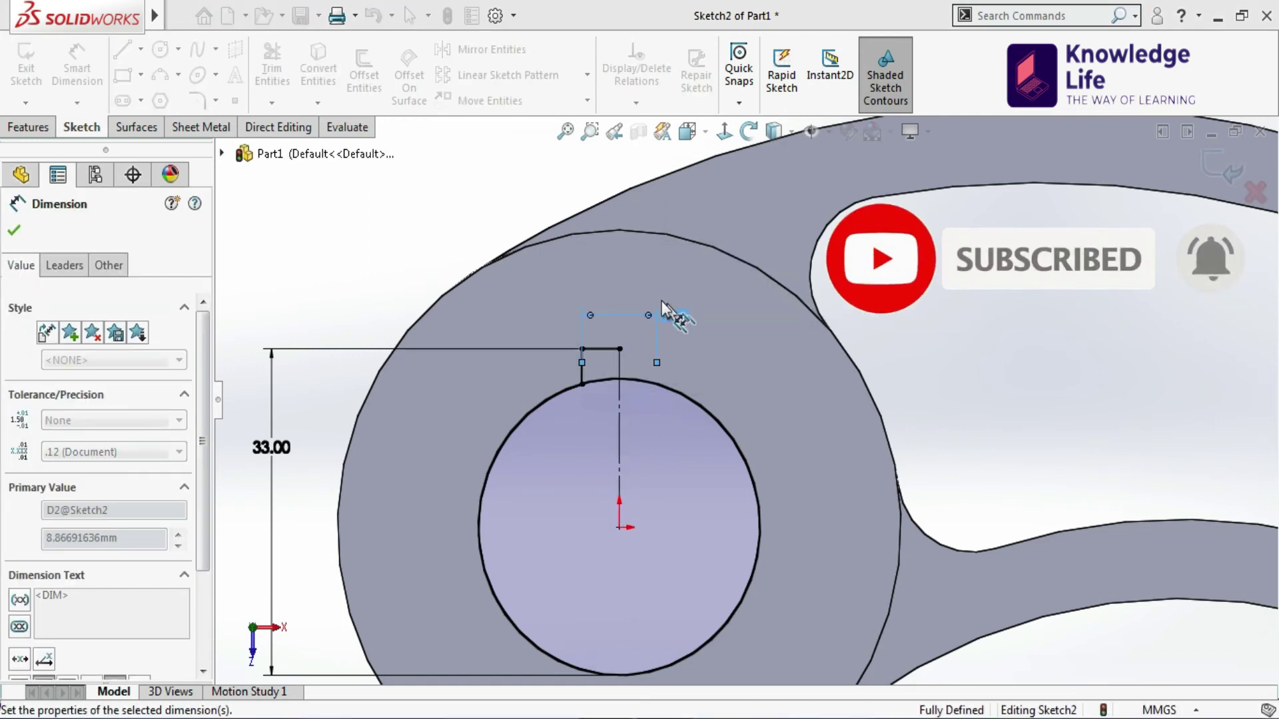
Mirror the short horizontal and vertical keyway lines about the vertical centerline, keeping the originals
{"action": "left_click", "coordinate": [493, 51]}
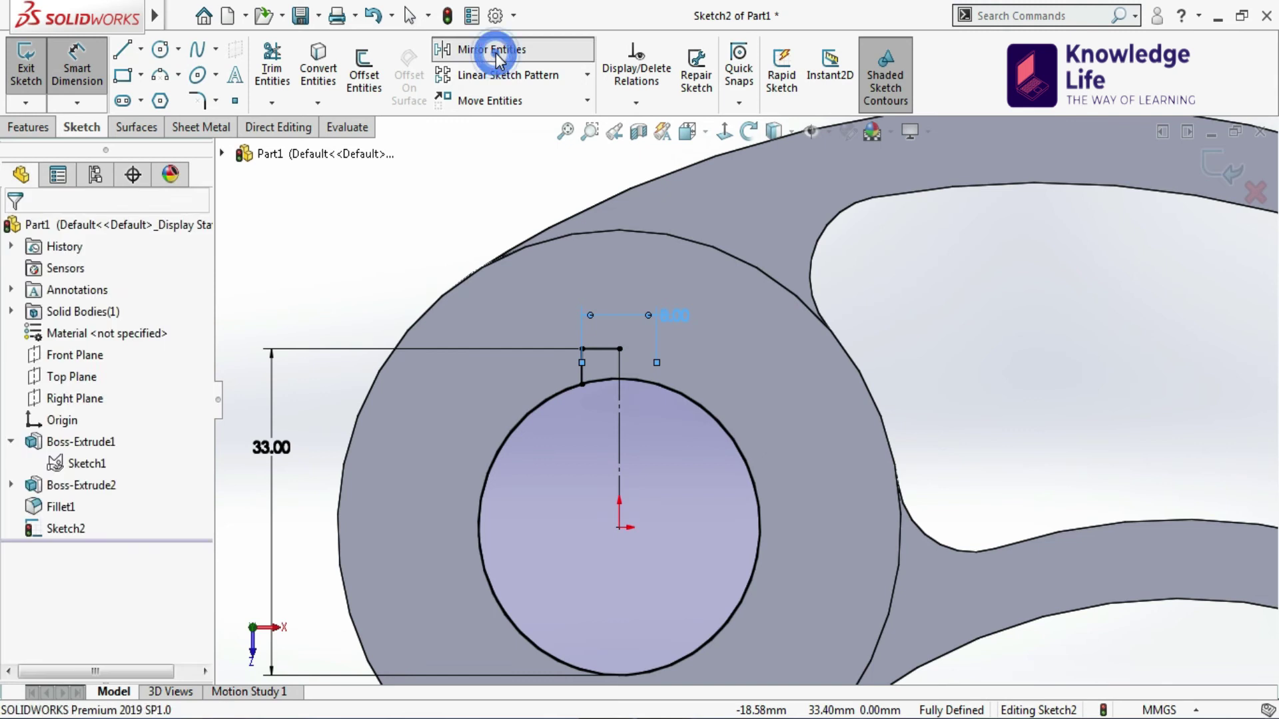
{"action": "left_click", "coordinate": [155, 387]}
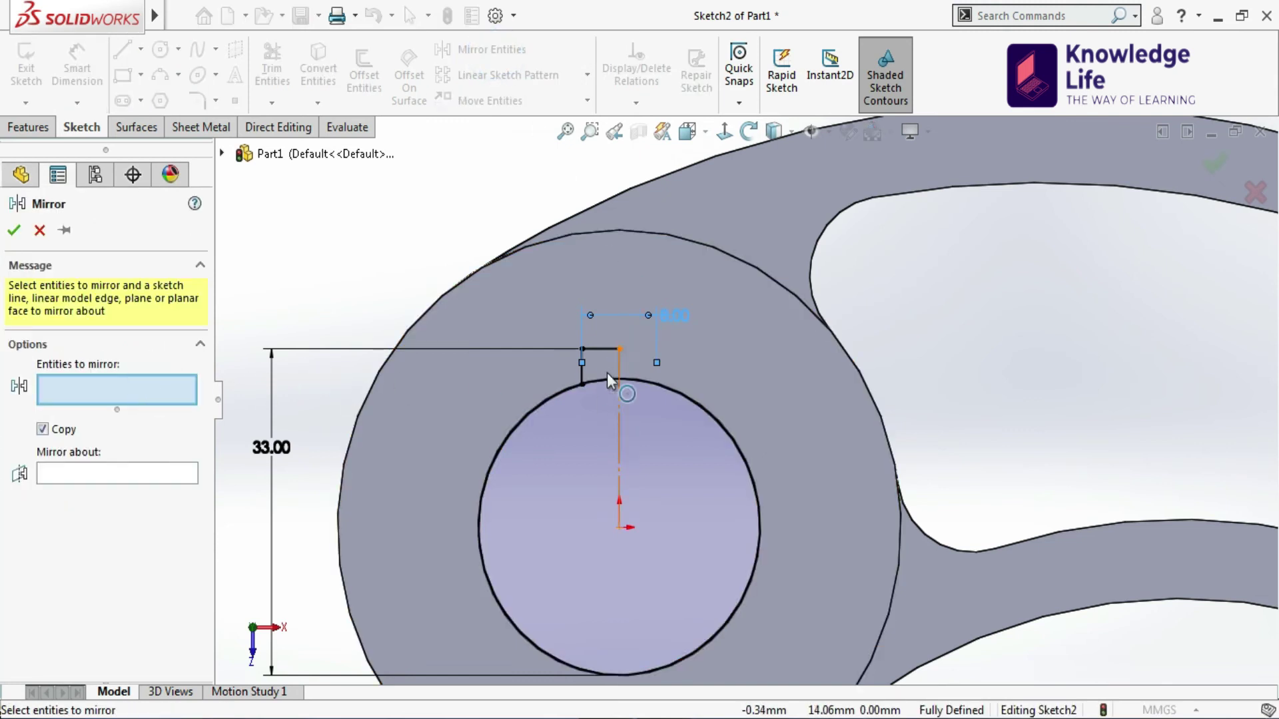
{"action": "left_click", "coordinate": [603, 349]}
{"action": "left_click", "coordinate": [583, 376]}
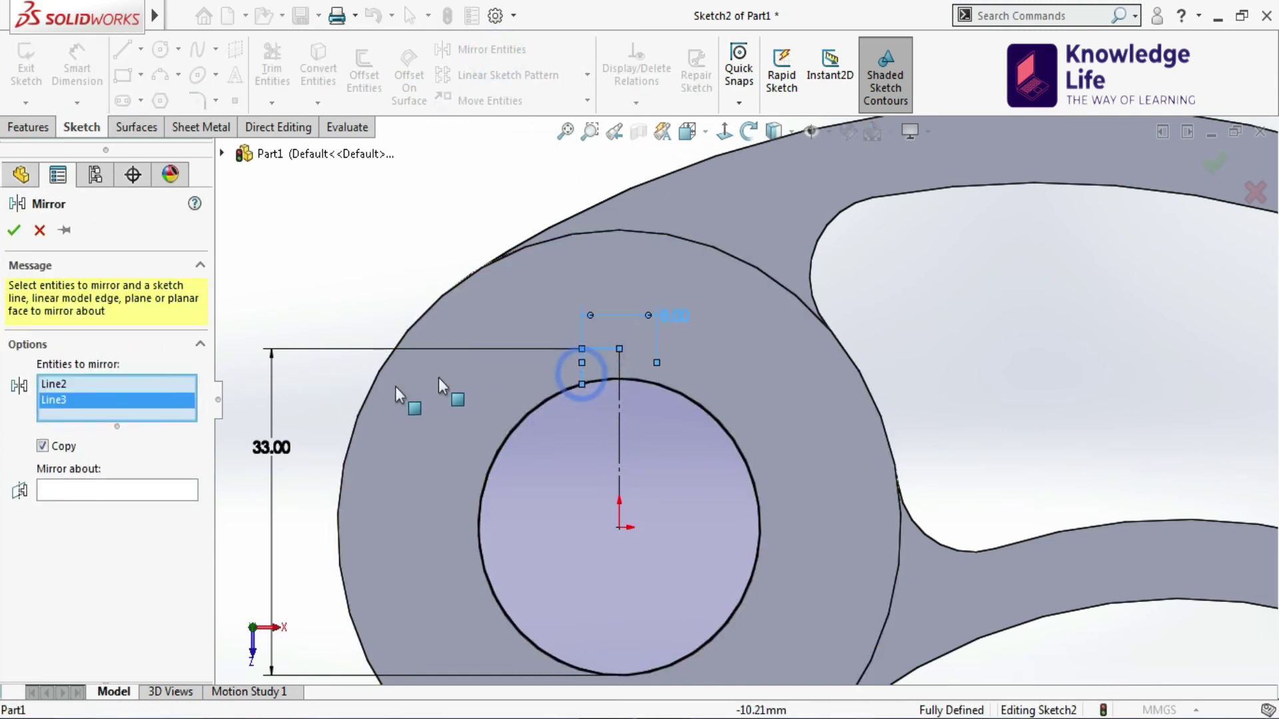
{"action": "left_click", "coordinate": [148, 499]}
{"action": "left_click", "coordinate": [618, 457]}
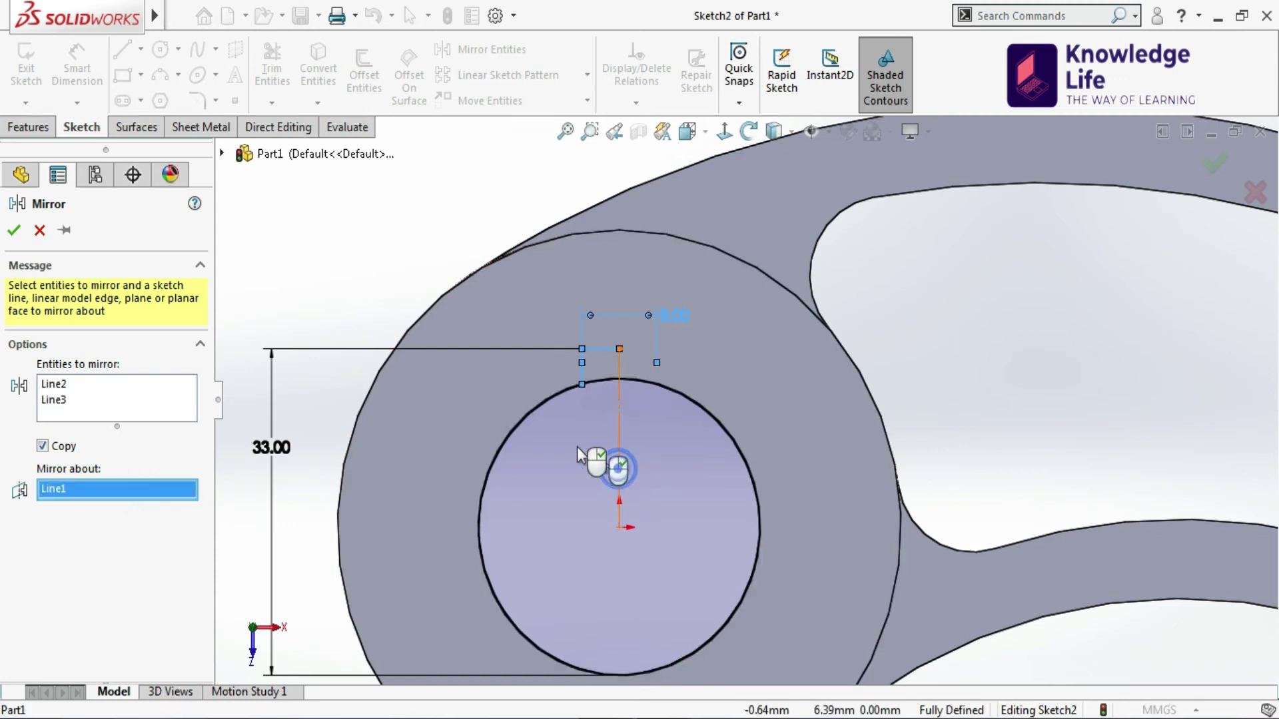
{"action": "left_click", "coordinate": [16, 232]}
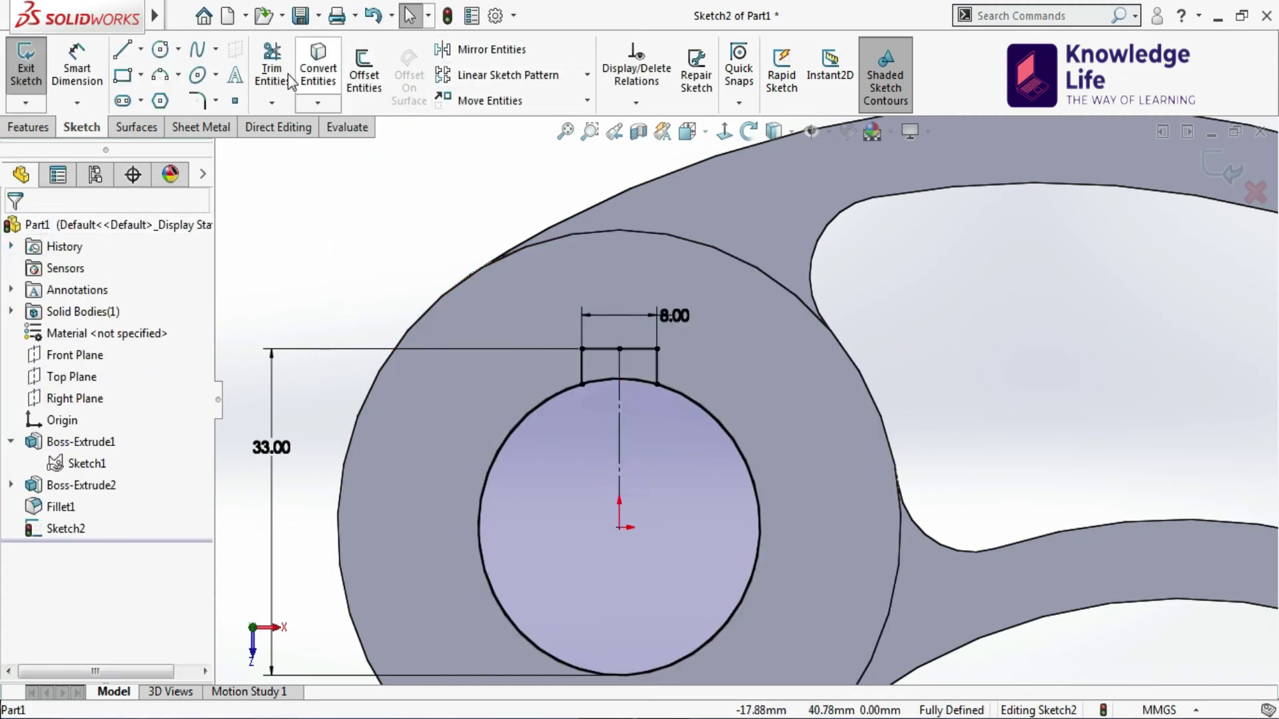
Trim away the bore circle except the arc closing the keyway profile, and exit the sketch
{"action": "left_click", "coordinate": [273, 72]}
{"action": "mouse_move", "coordinate": [714, 425]}
{"action": "left_mouse_down"}
{"action": "mouse_move", "coordinate": [695, 440]}
{"action": "mouse_move", "coordinate": [599, 453]}
{"action": "left_mouse_up"}
{"action": "left_click", "coordinate": [14, 230]}
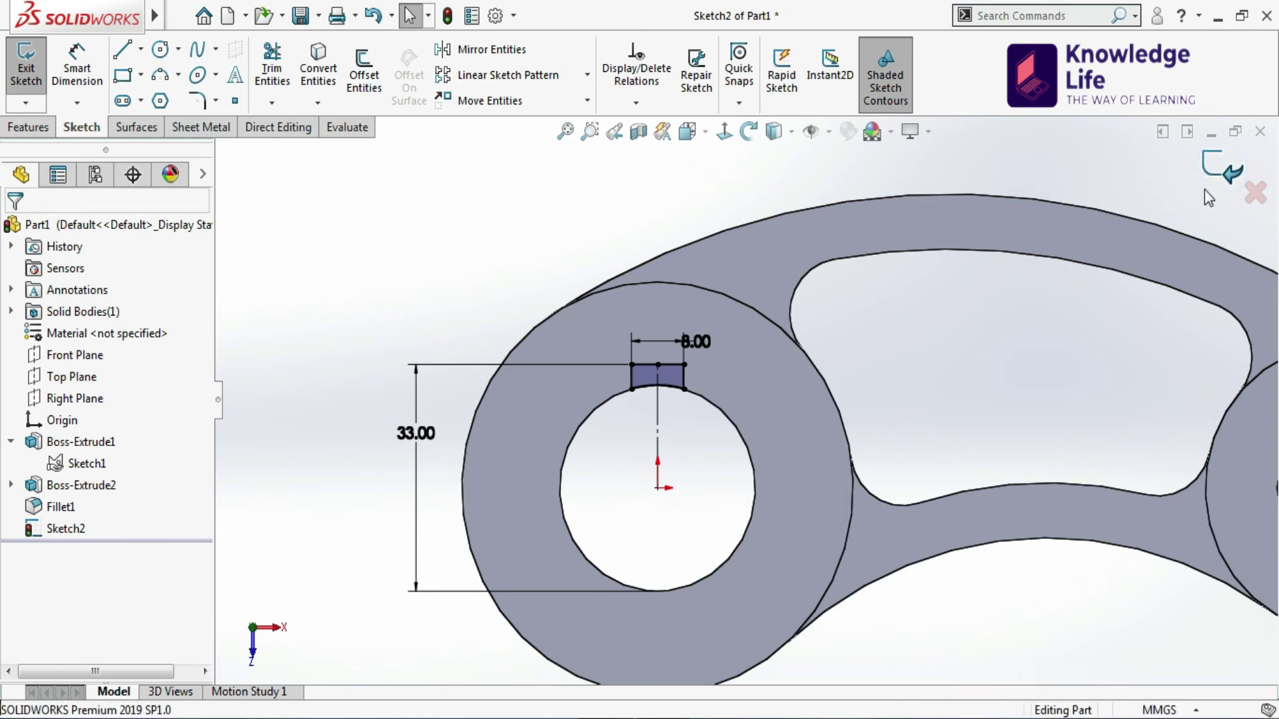
{"action": "left_click", "coordinate": [1221, 168]}
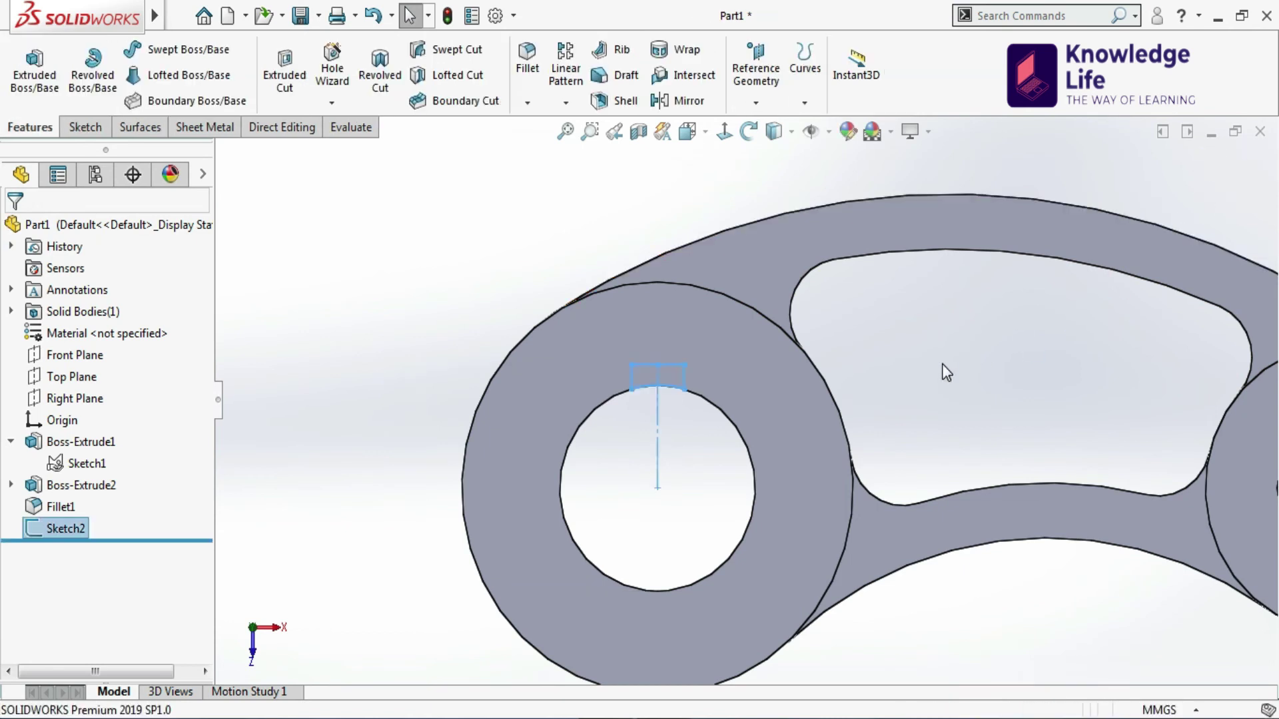
Cut the keyway profile through the large ring with an Extruded Cut using the Up To Next end condition
{"action": "left_click", "coordinate": [282, 79]}
{"action": "middle_click_drag", "start_coordinate": [399, 335], "coordinate": [424, 363]}
{"action": "scroll", "coordinate": [389, 333], "scroll_direction": "up", "scroll_amount": 1}
{"action": "scroll", "coordinate": [507, 359], "scroll_direction": "down", "scroll_amount": 5}
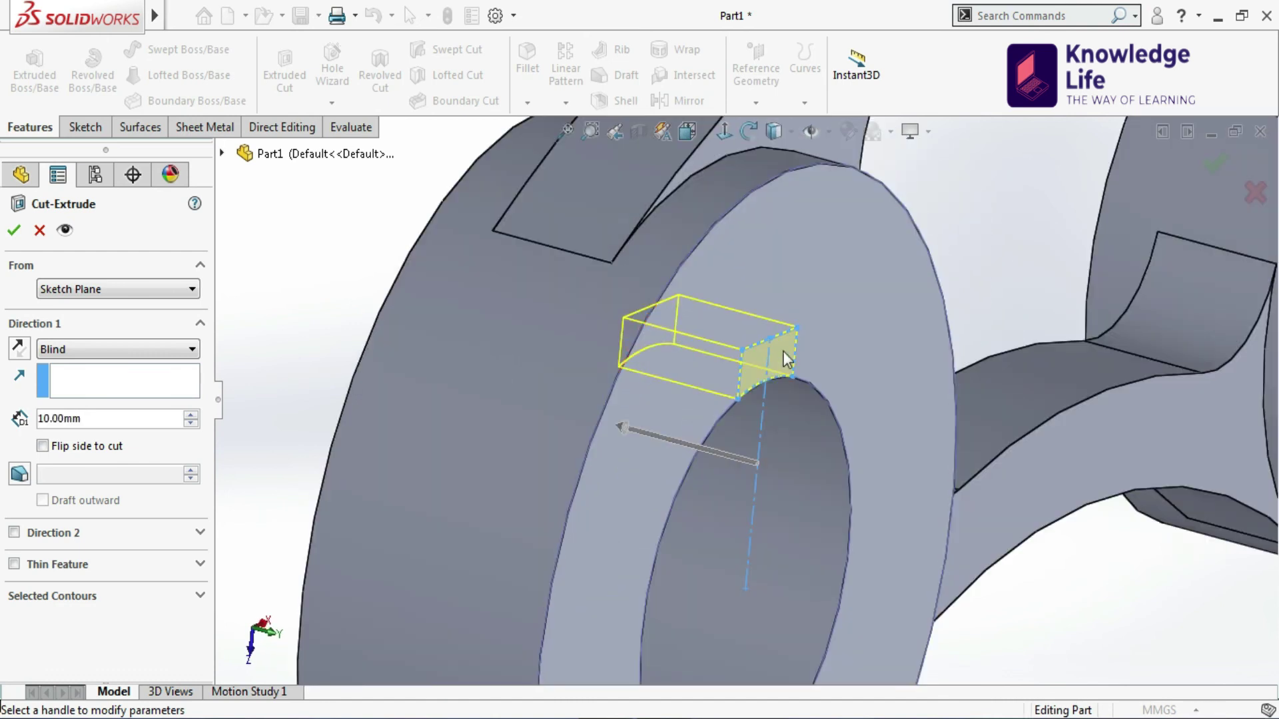
{"action": "left_click", "coordinate": [115, 353]}
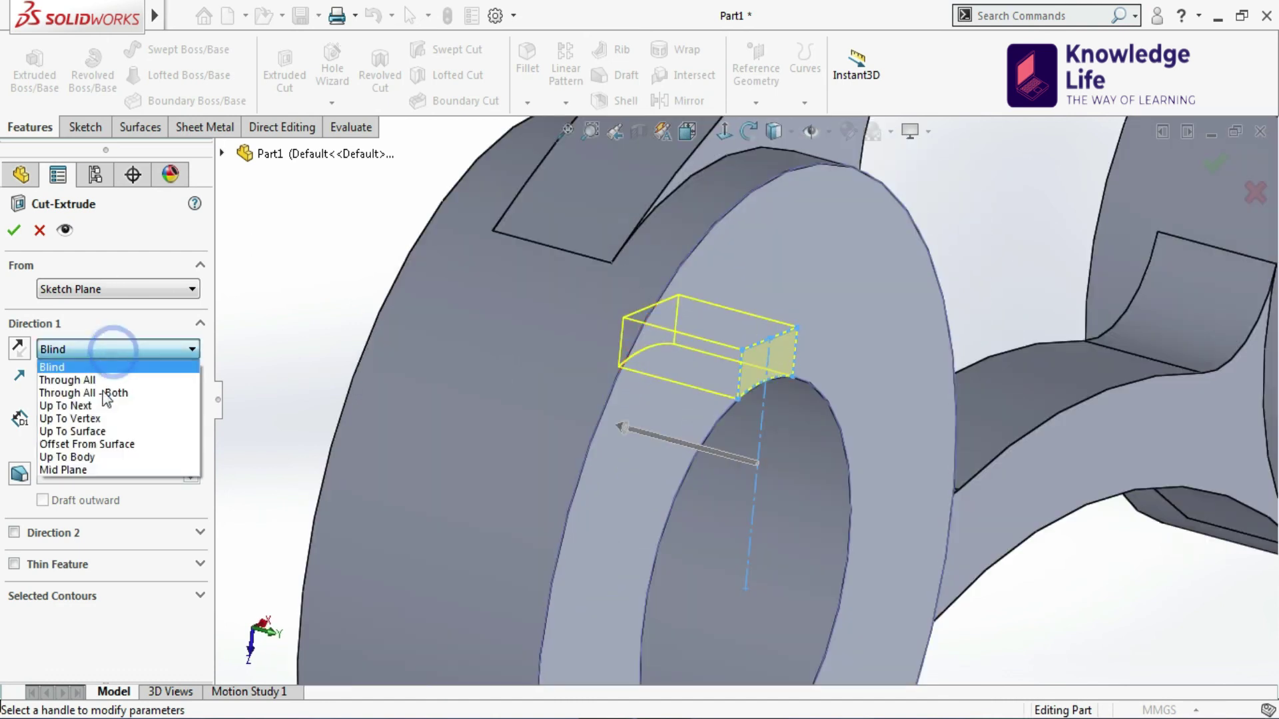
{"action": "left_click", "coordinate": [106, 406]}
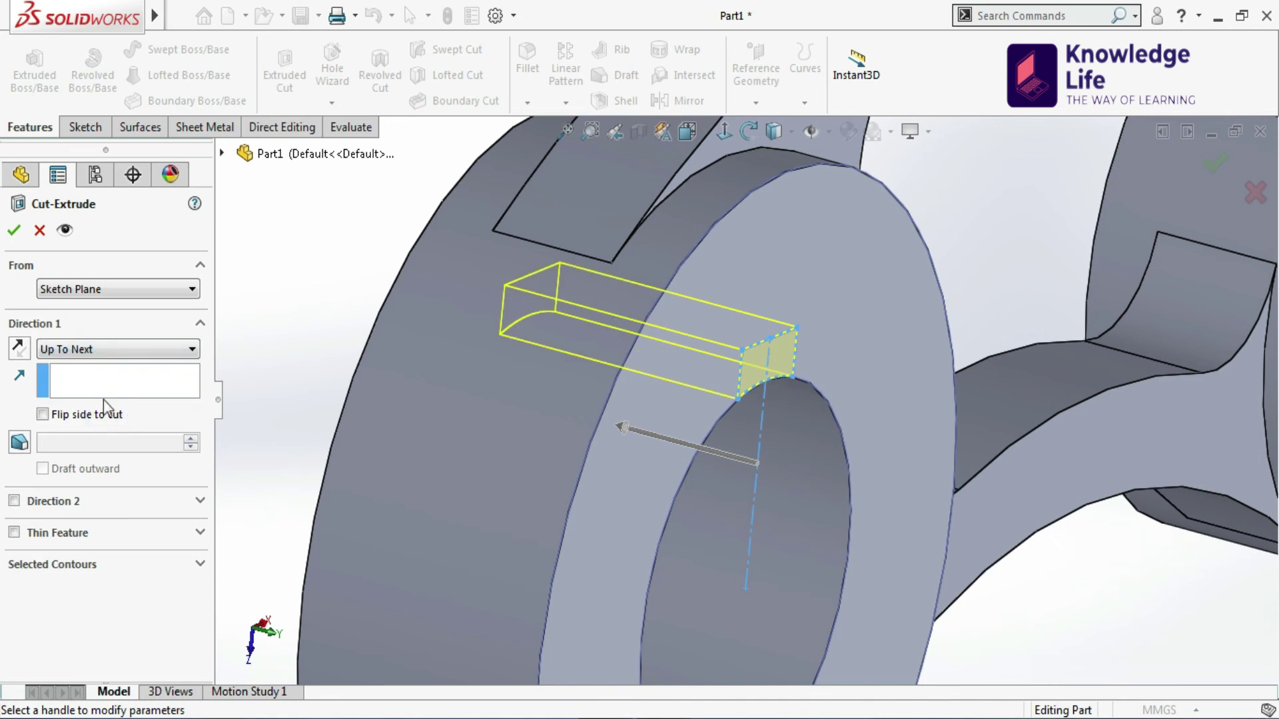
{"action": "left_click", "coordinate": [15, 232]}
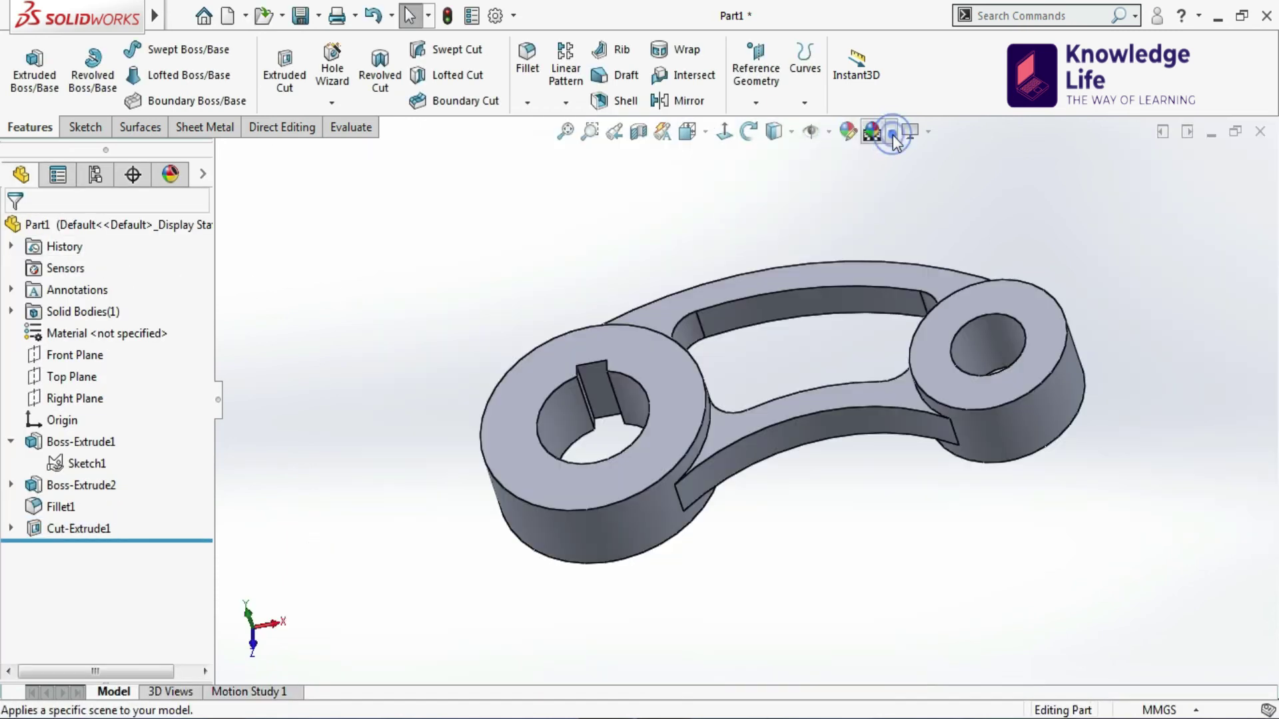
Apply a plain white background scene to the model view
{"action": "left_click", "coordinate": [891, 132]}
{"action": "left_click", "coordinate": [939, 78]}
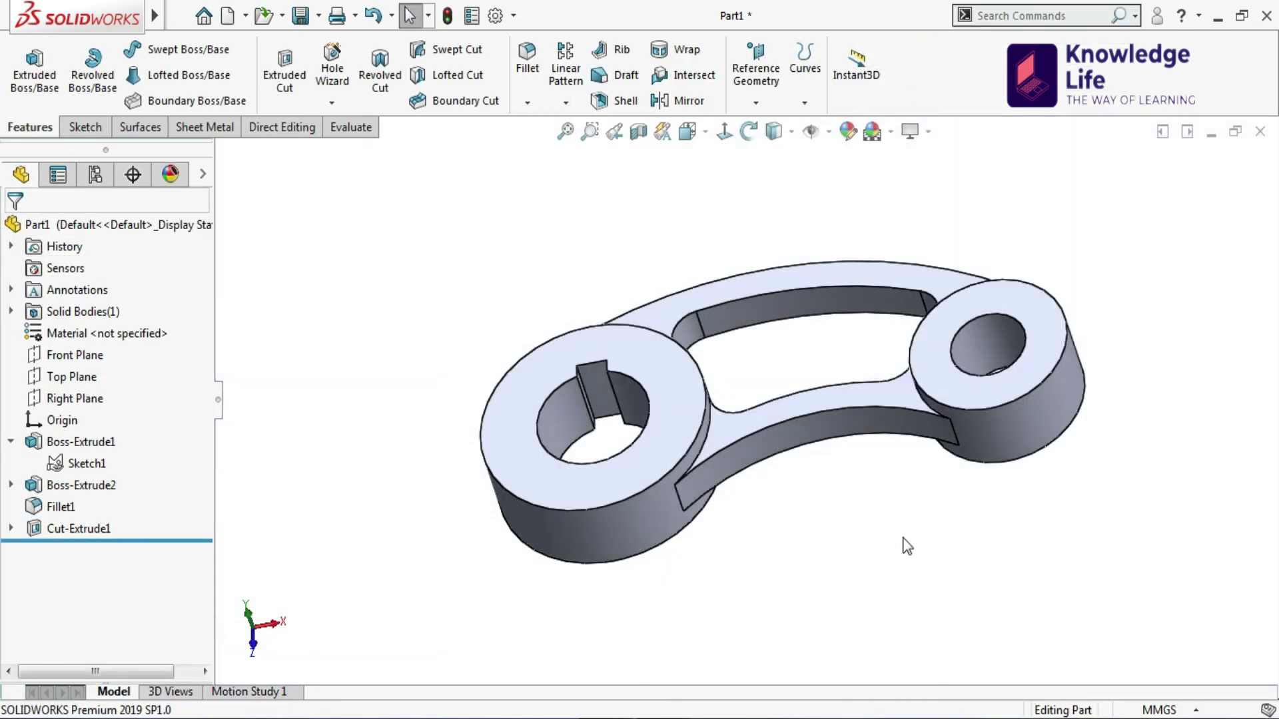
Start a symmetric constant-size fillet and select the four edges where the arms' flat faces meet the large ring, on both sides
{"action": "mouse_move", "coordinate": [824, 280]}
{"action": "left_mouse_down"}
{"action": "mouse_move", "coordinate": [821, 293]}
{"action": "mouse_move", "coordinate": [831, 289]}
{"action": "left_mouse_up"}
{"action": "mouse_move", "coordinate": [832, 289]}
{"action": "middle_mouse_down"}
{"action": "mouse_move", "coordinate": [839, 275]}
{"action": "mouse_move", "coordinate": [842, 288]}
{"action": "middle_mouse_up"}
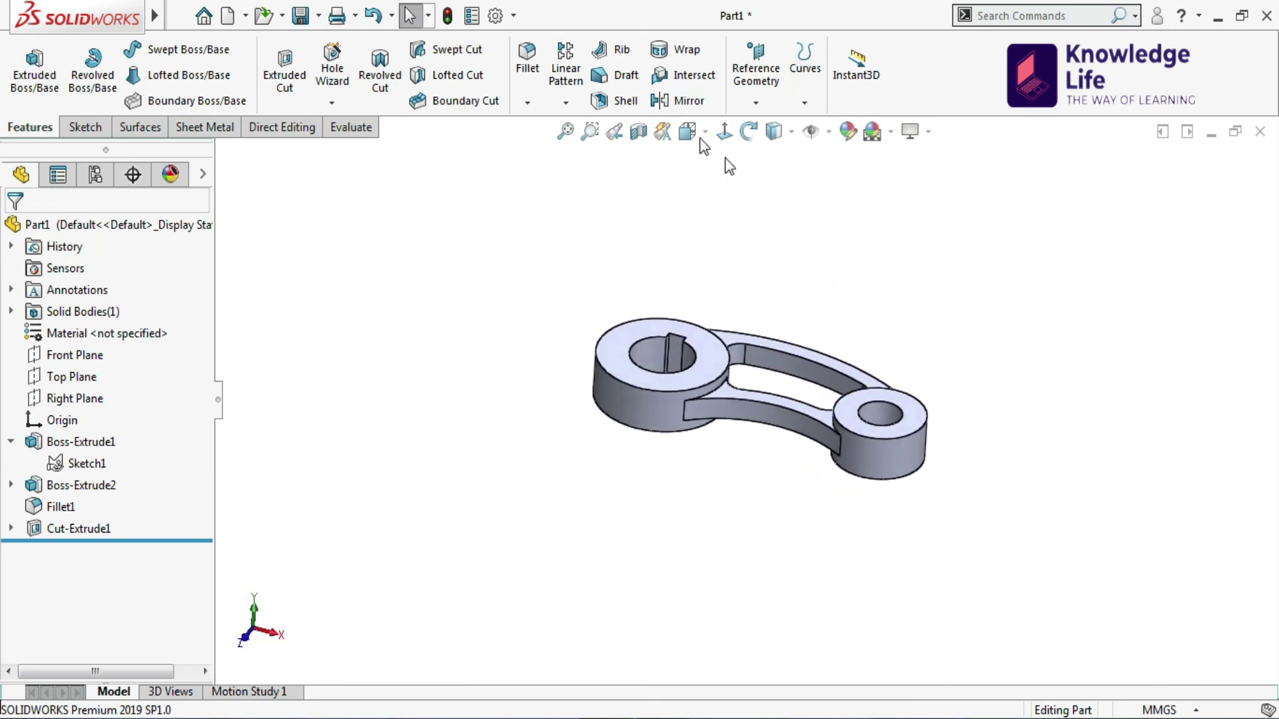
{"action": "left_click", "coordinate": [528, 60]}
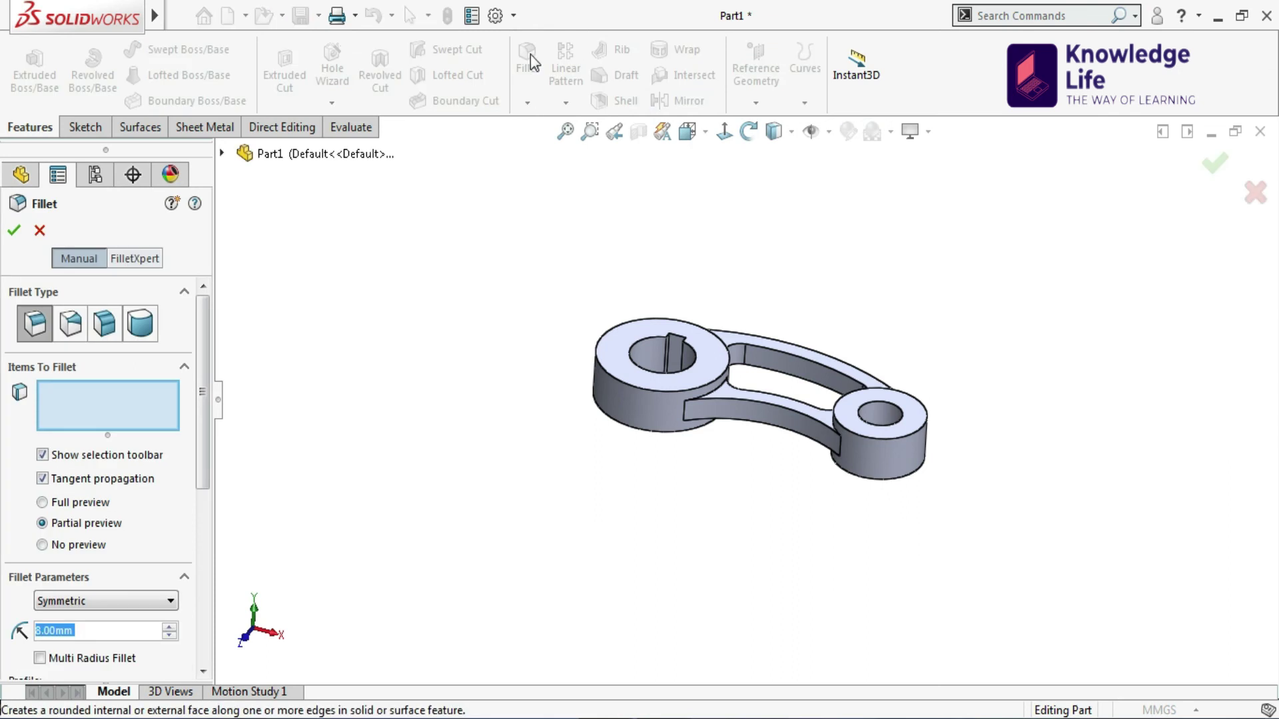
{"action": "scroll", "coordinate": [671, 268], "scroll_direction": "down", "scroll_amount": 5}
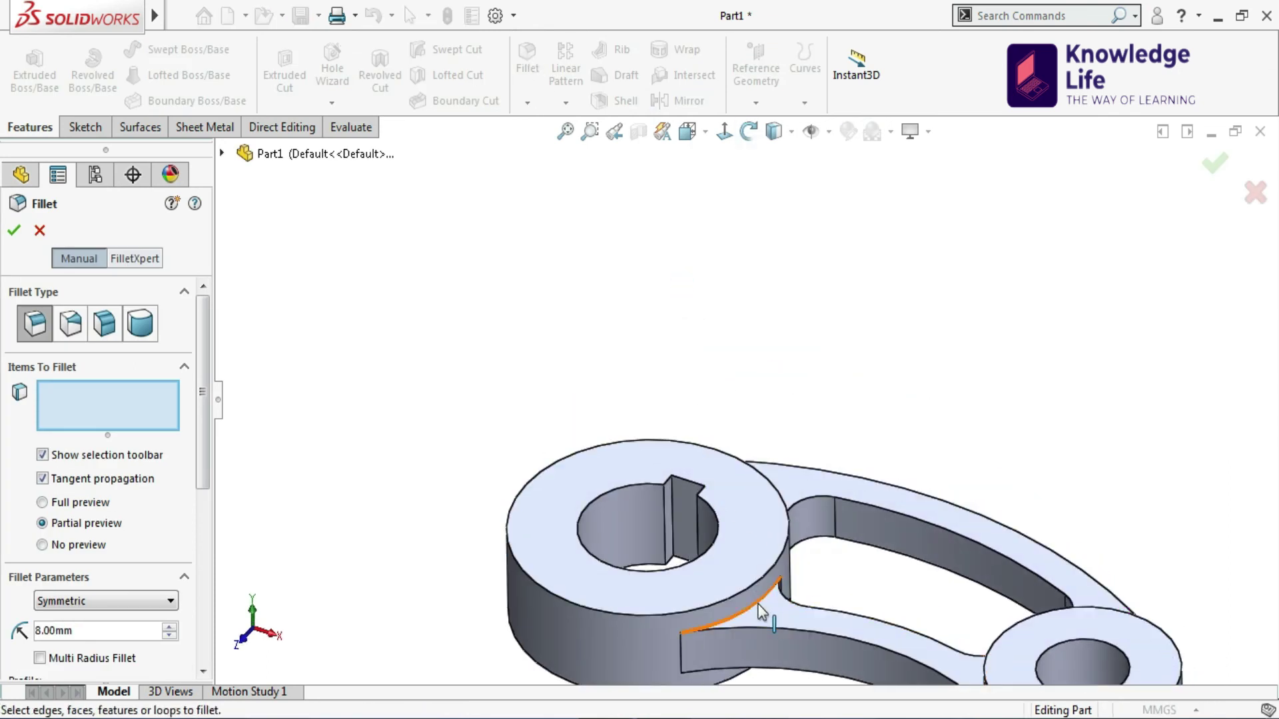
{"action": "left_click", "coordinate": [758, 608]}
{"action": "middle_click_drag", "start_coordinate": [758, 607], "coordinate": [761, 464]}
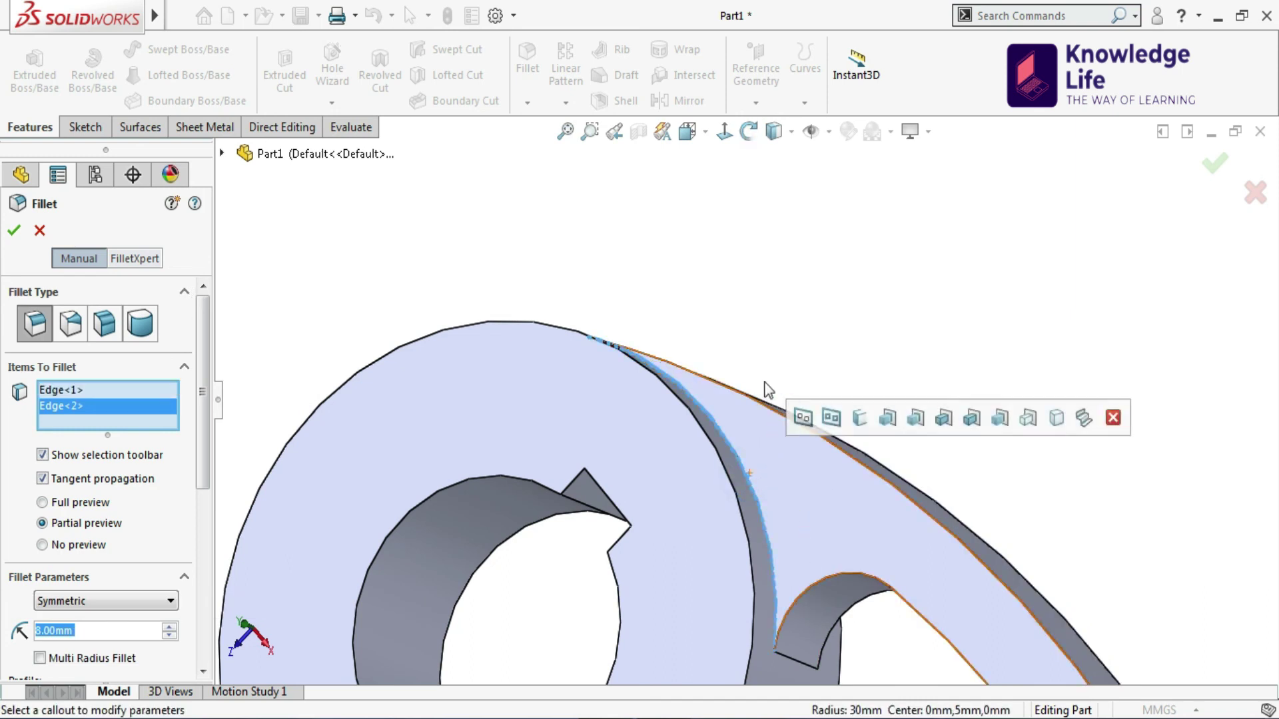
{"action": "scroll", "coordinate": [754, 253], "scroll_direction": "up", "scroll_amount": 3}
{"action": "middle_click_drag", "start_coordinate": [805, 323], "coordinate": [746, 551]}
{"action": "left_click", "coordinate": [702, 434]}
{"action": "scroll", "coordinate": [746, 552], "scroll_direction": "down", "scroll_amount": 2}
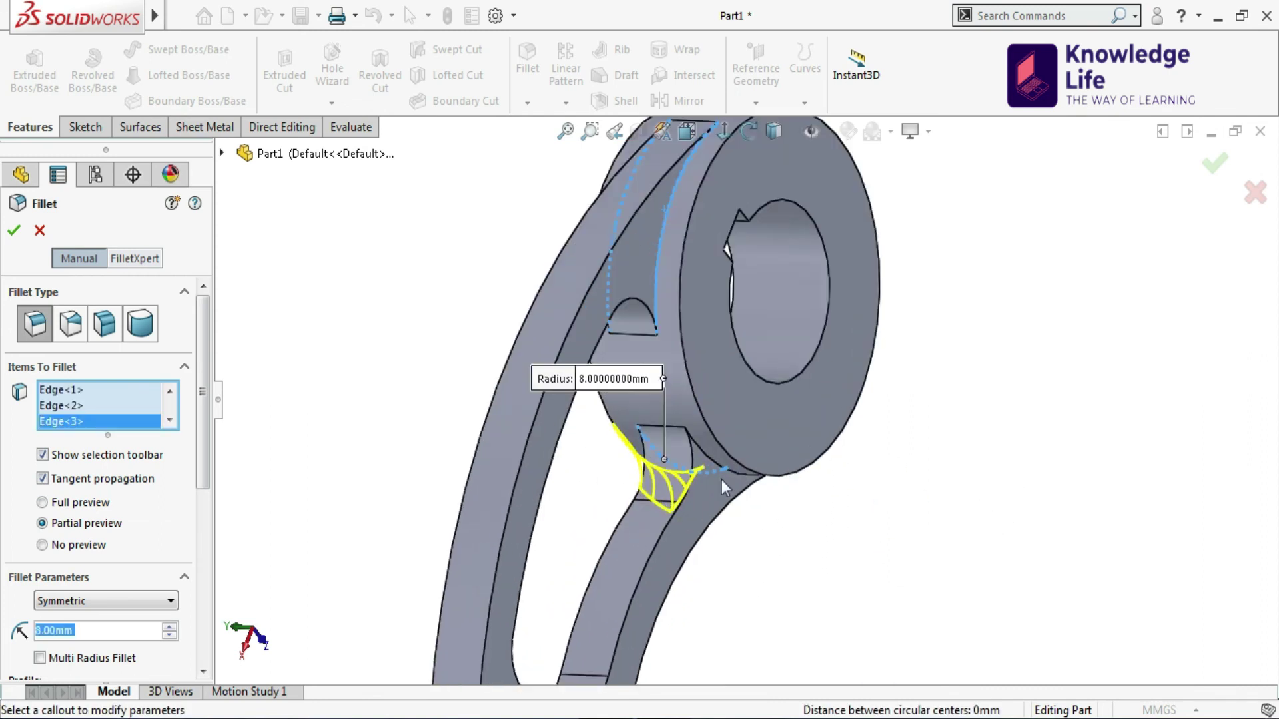
{"action": "left_click", "coordinate": [733, 472]}
{"action": "scroll", "coordinate": [873, 513], "scroll_direction": "up", "scroll_amount": 3}
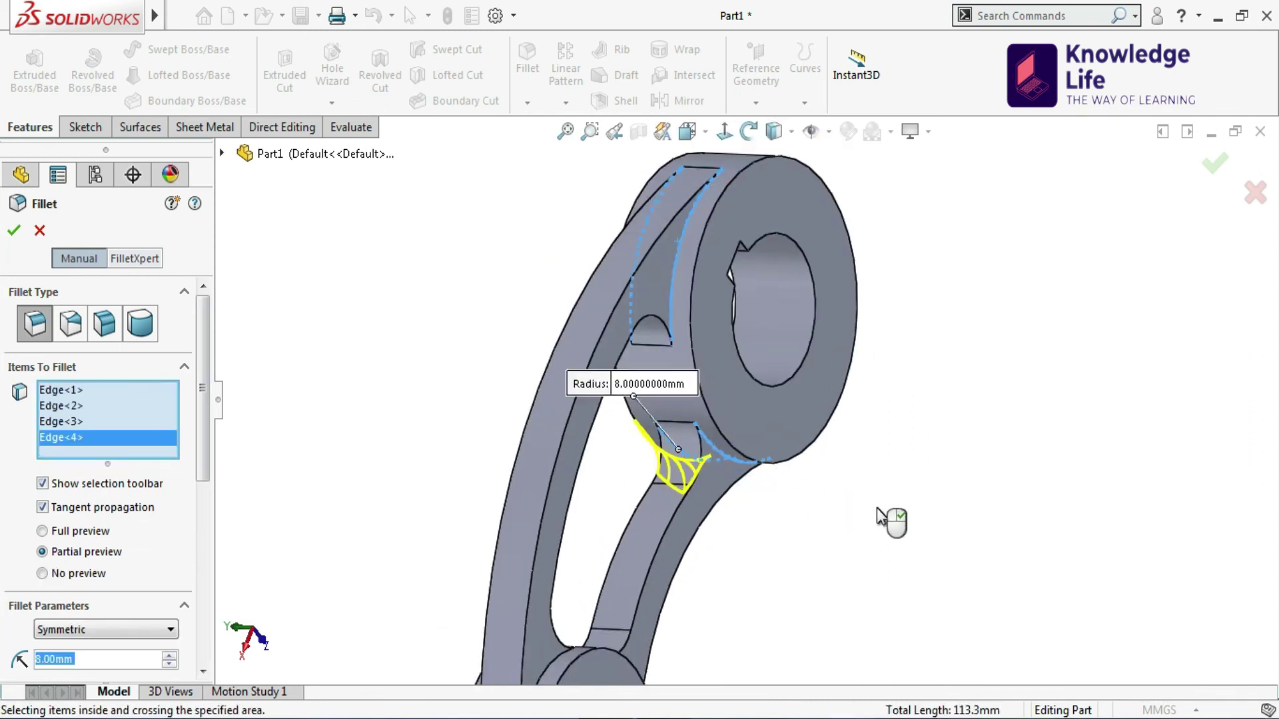
Add the four edges where the arms' flat faces meet the small ring, on both sides, and apply the fillet
{"action": "middle_click_drag", "start_coordinate": [821, 537], "coordinate": [606, 559]}
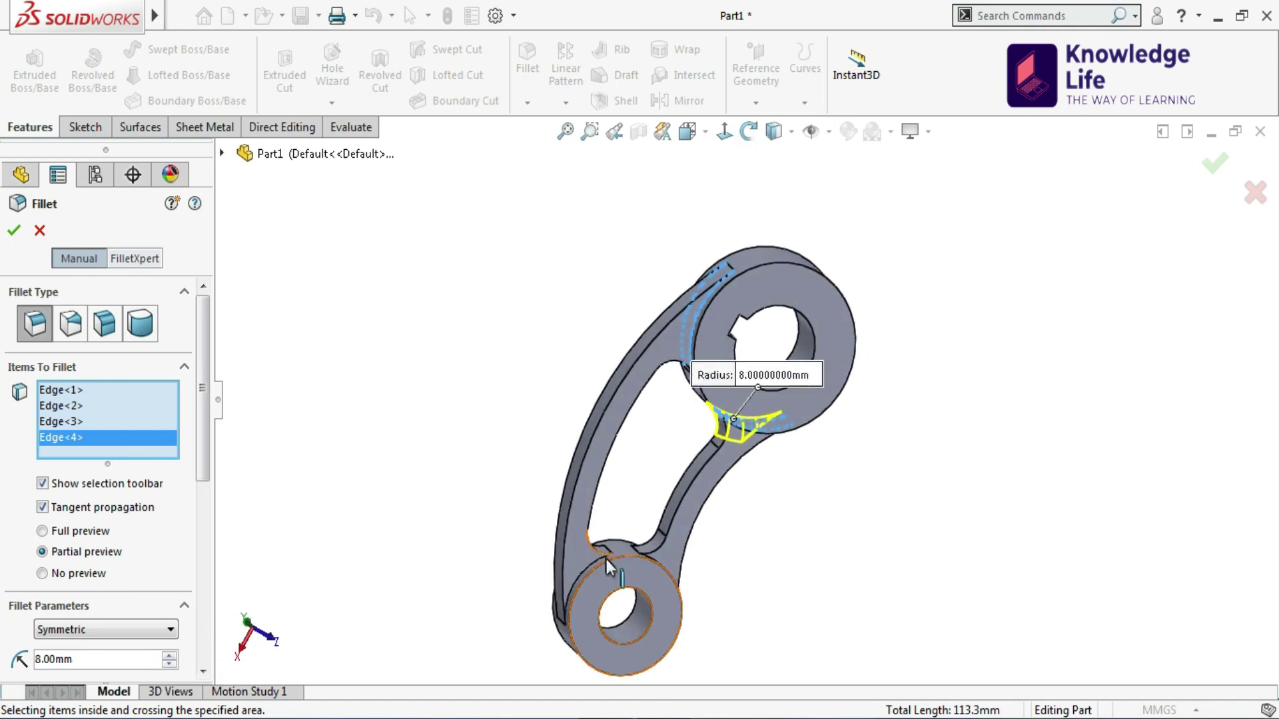
{"action": "scroll", "coordinate": [607, 559], "scroll_direction": "down", "scroll_amount": 3}
{"action": "left_click", "coordinate": [593, 554]}
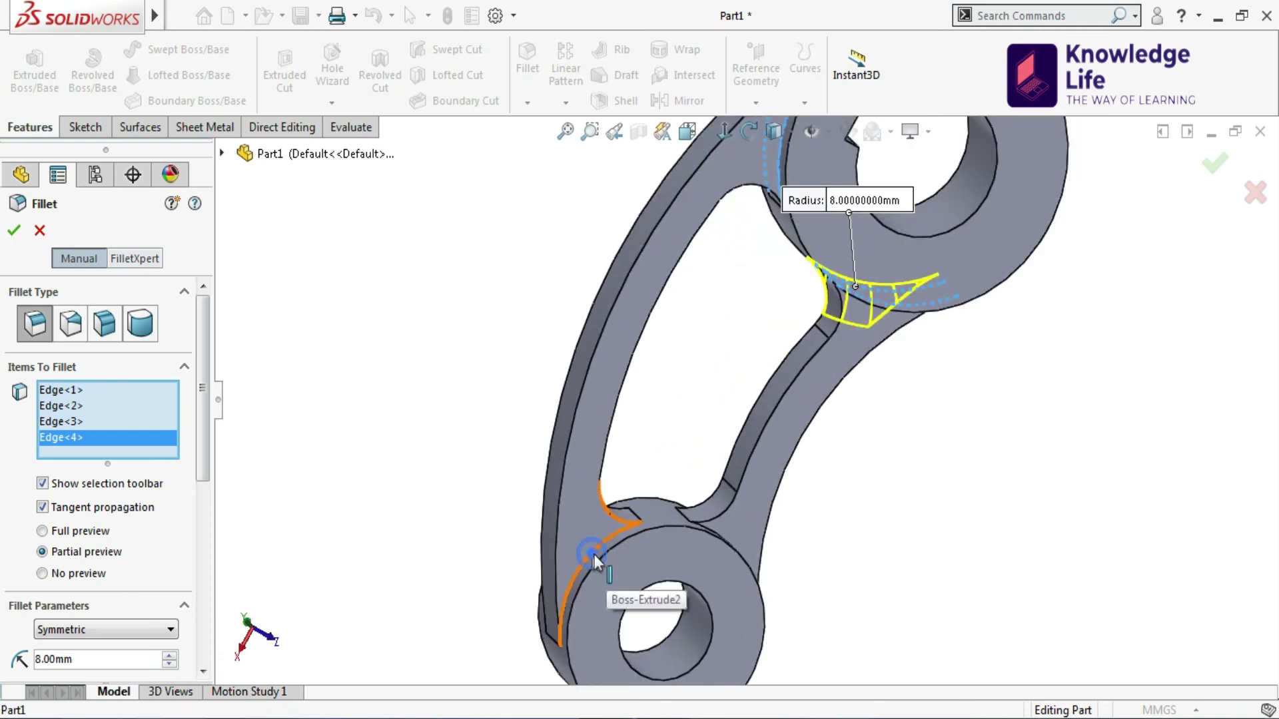
{"action": "middle_click_drag", "start_coordinate": [1047, 586], "coordinate": [796, 556]}
{"action": "left_click", "coordinate": [762, 561]}
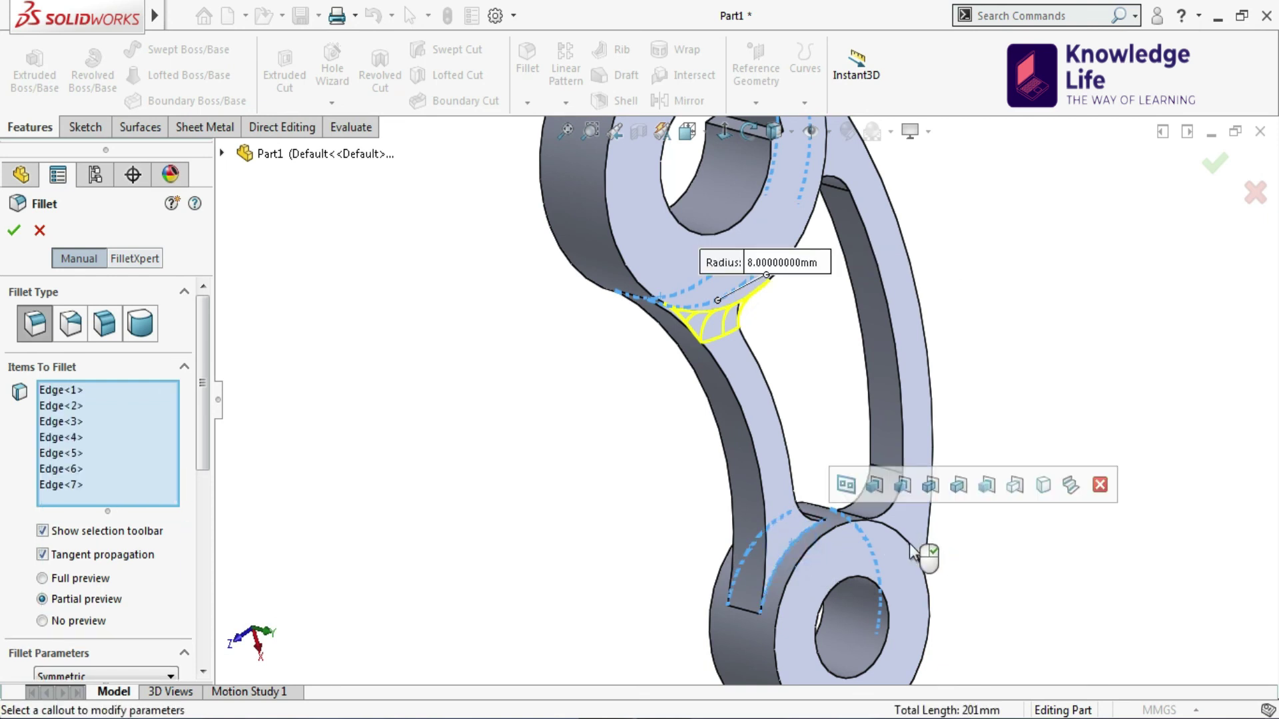
{"action": "middle_click_drag", "start_coordinate": [966, 566], "coordinate": [901, 560]}
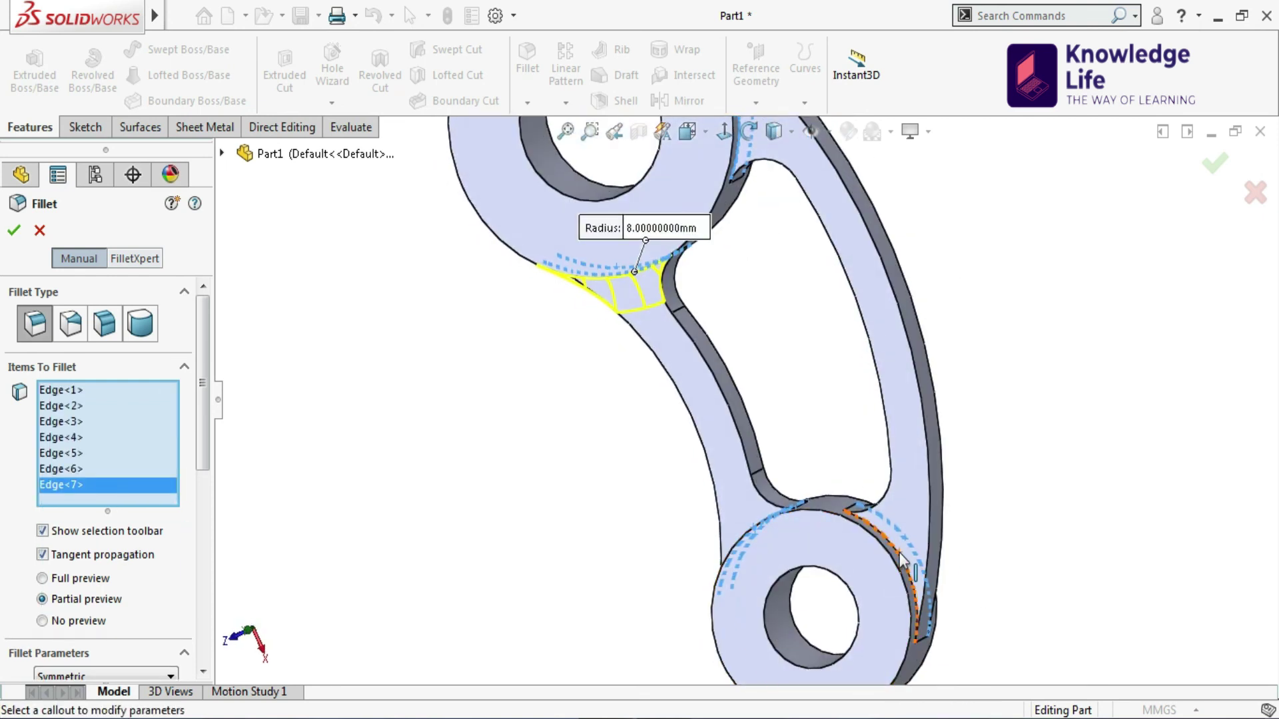
{"action": "left_click", "coordinate": [898, 558]}
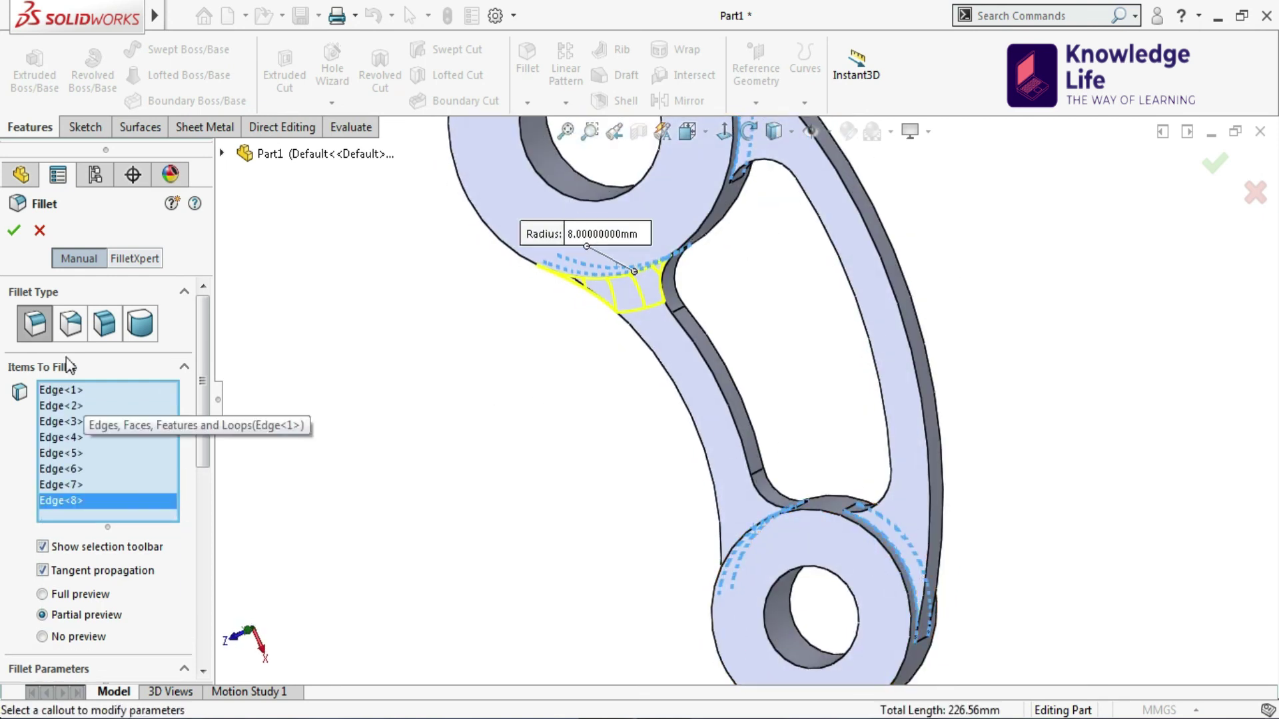
{"action": "scroll", "coordinate": [209, 446], "scroll_direction": "down", "scroll_amount": 5}
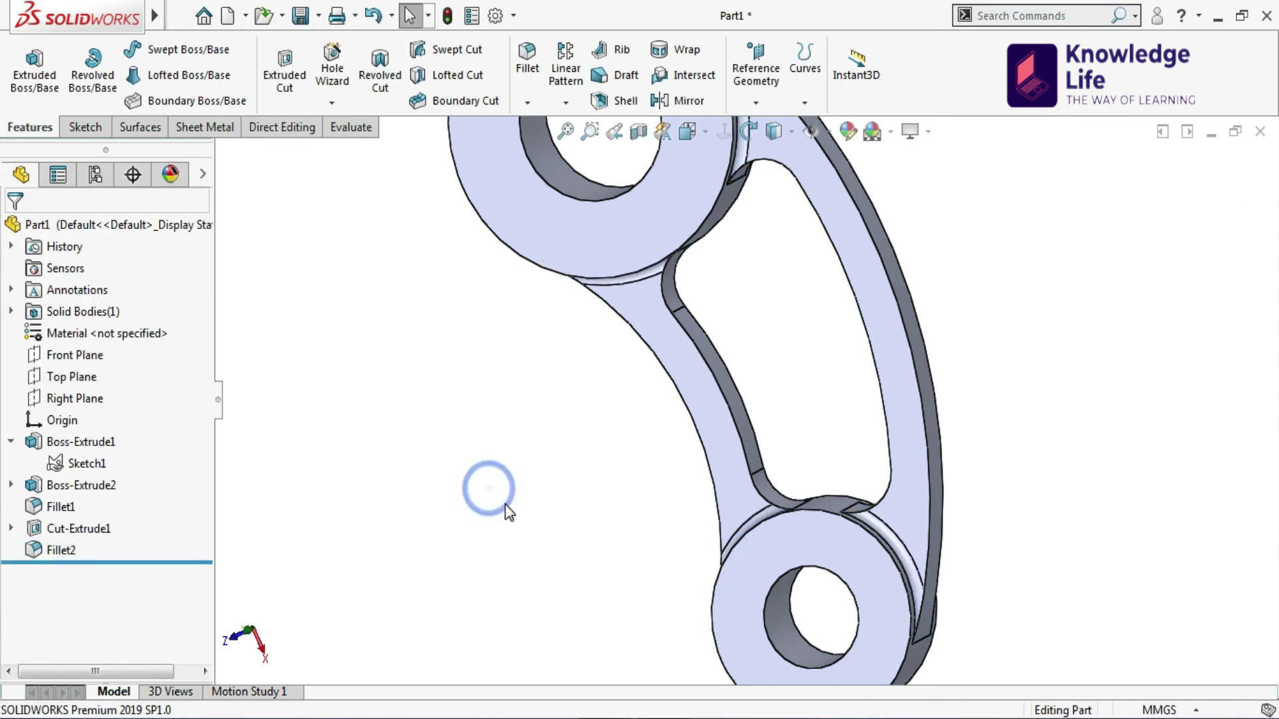
{"action": "scroll", "coordinate": [506, 506], "scroll_direction": "up", "scroll_amount": 3}
{"action": "scroll", "coordinate": [703, 382], "scroll_direction": "down", "scroll_amount": 2}
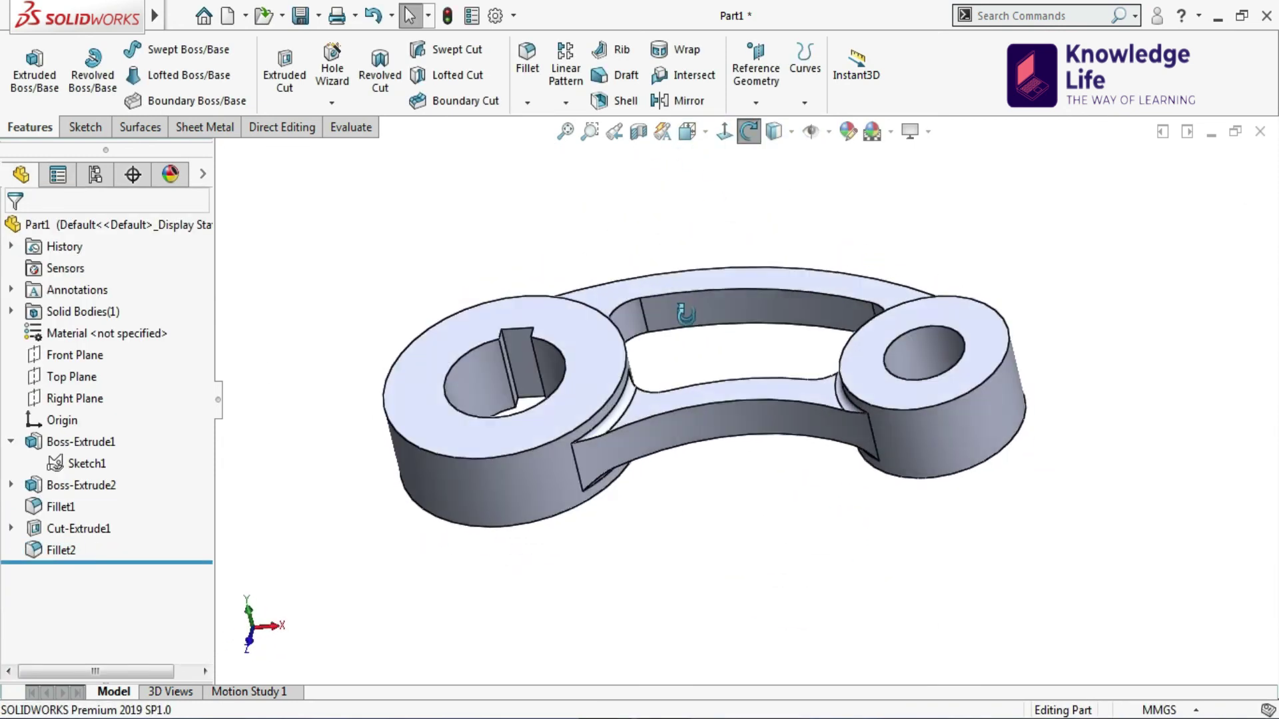